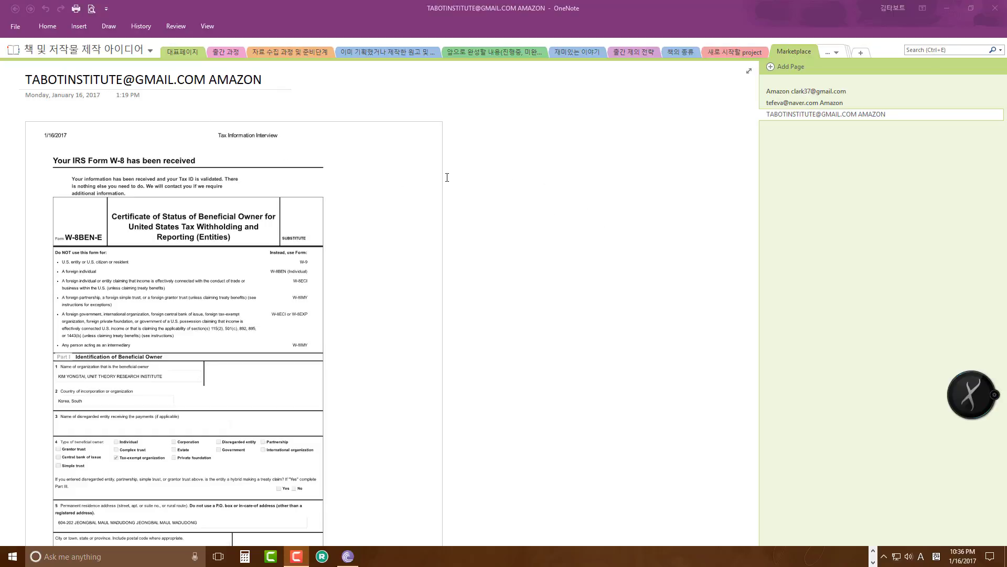
Open the 대표 페이지 notebook and look through its master page of links to every notebook
click(102, 55)
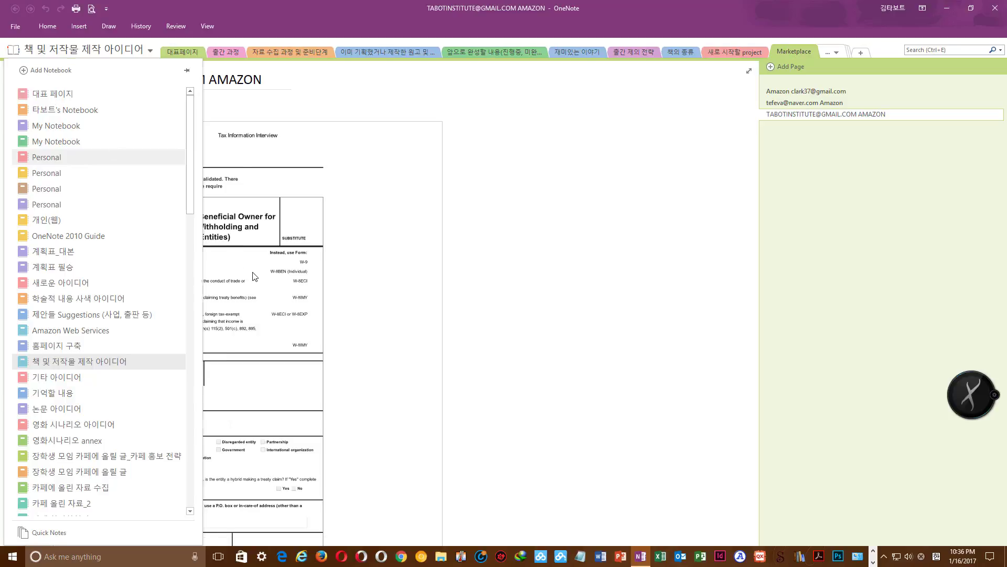
scroll(246, 299, up, 15)
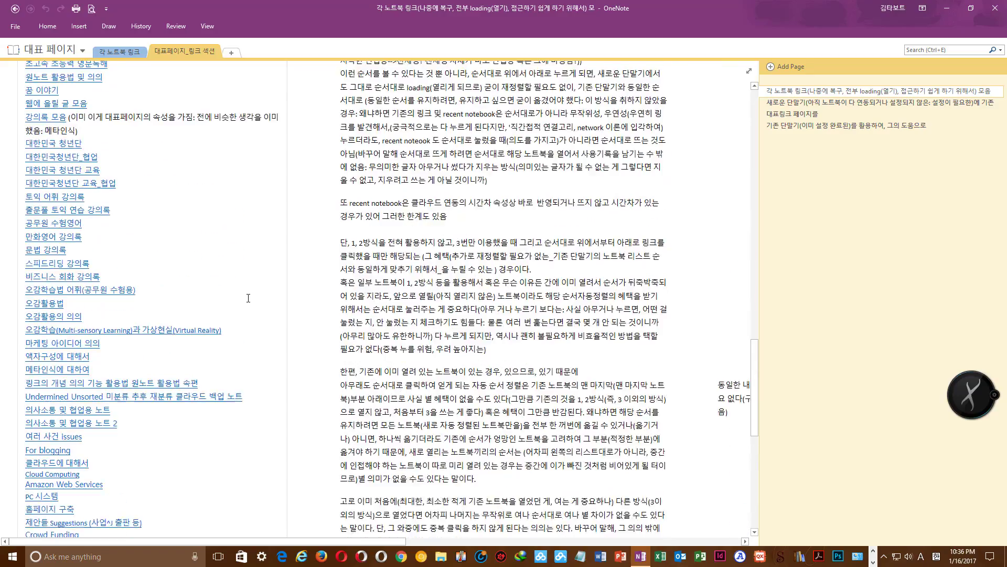
scroll(254, 292, up, 10)
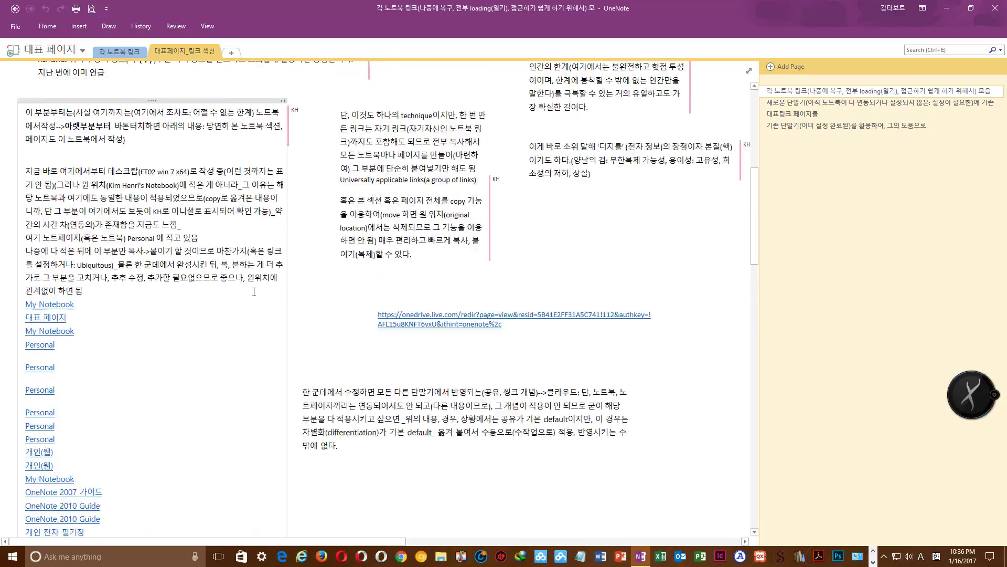
scroll(254, 287, up, 11)
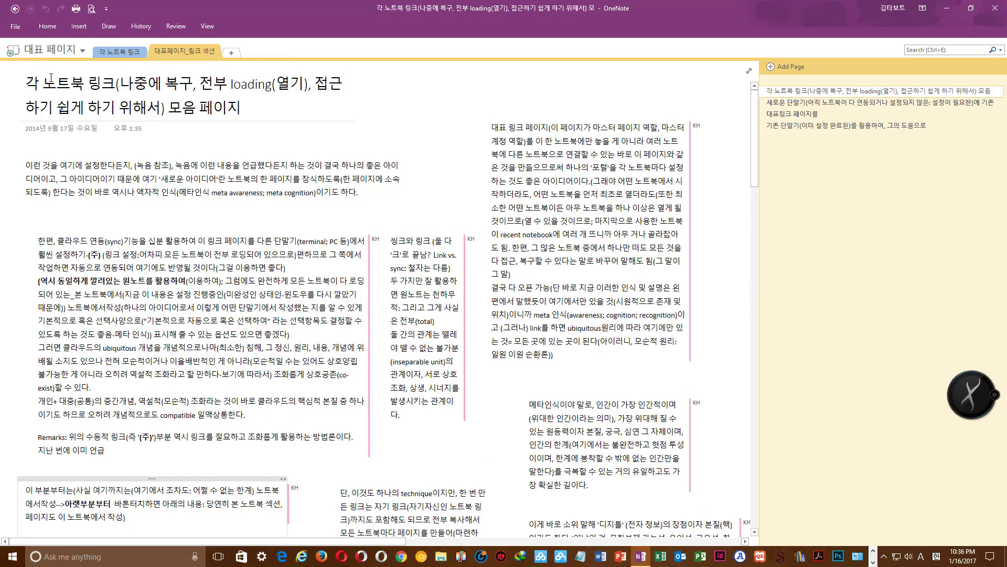
scroll(137, 385, down, 14)
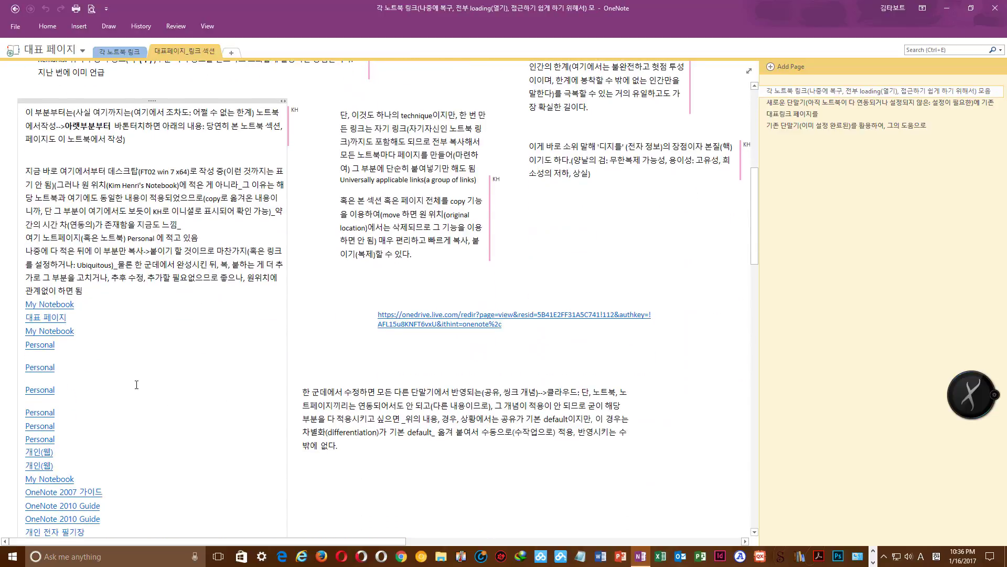
scroll(203, 398, down, 20)
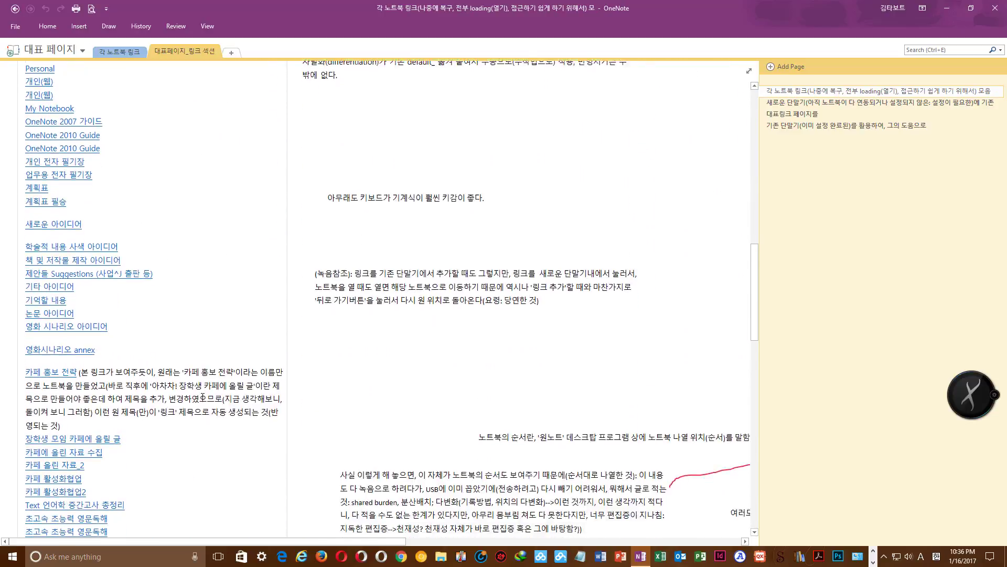
scroll(205, 399, down, 6)
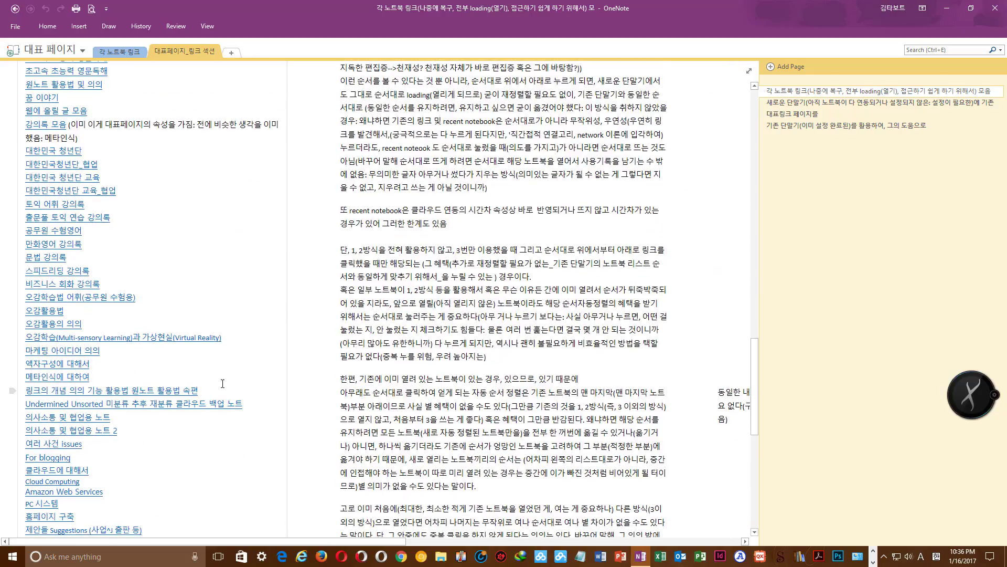
scroll(239, 376, up, 15)
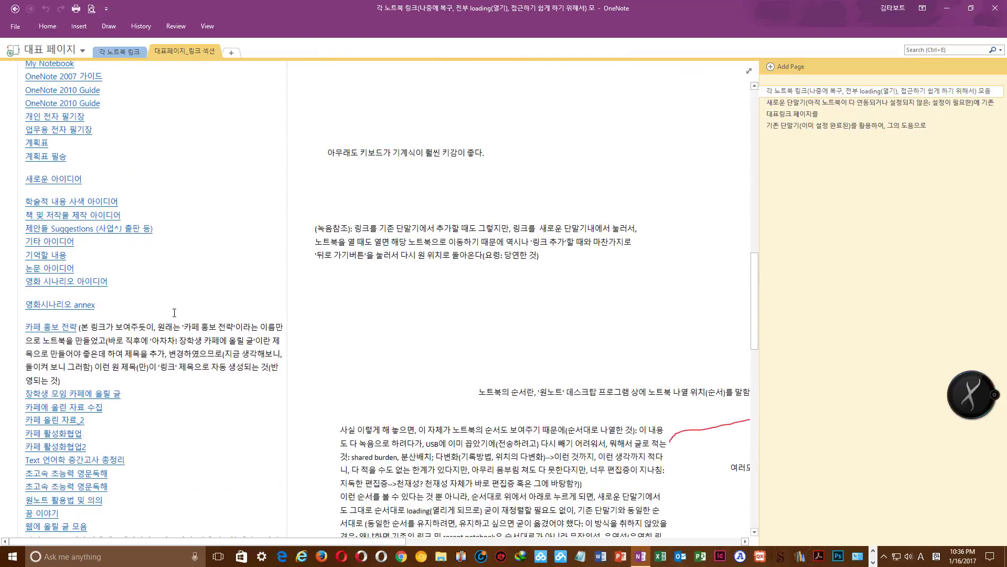
Try to open the first My Notebook link, directly above 대표 페이지 in the list of notebook links
scroll(147, 295, up, 10)
scroll(148, 295, up, 2)
click(52, 229)
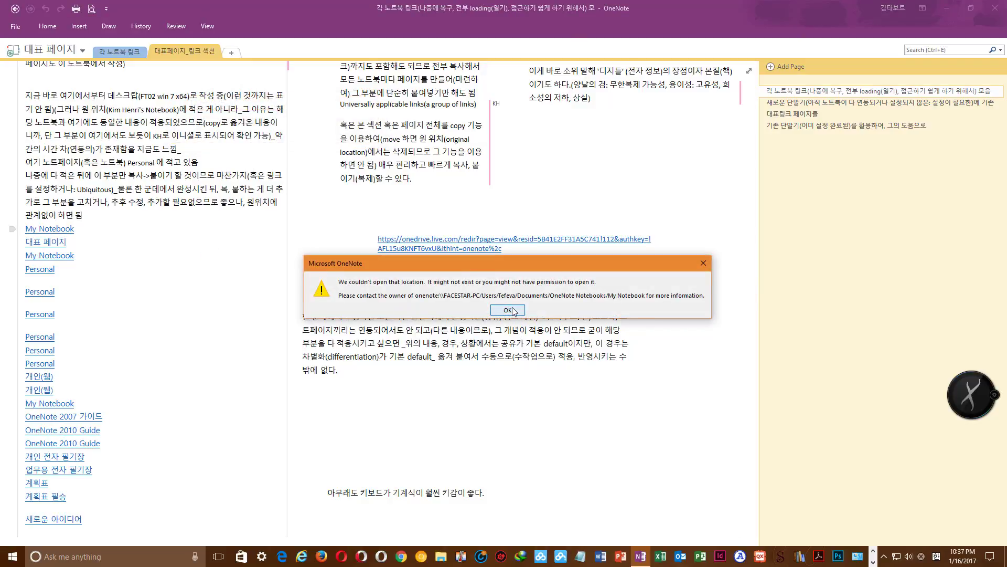
click(512, 310)
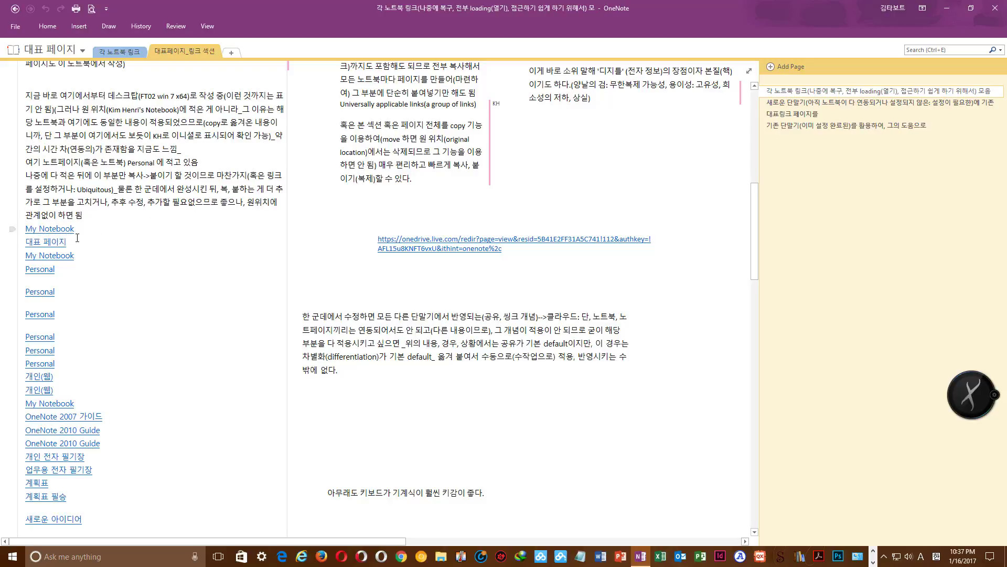
Open the My Notebook link directly below 대표 페이지 and look through the notebook's page list
key(Down)
click(57, 259)
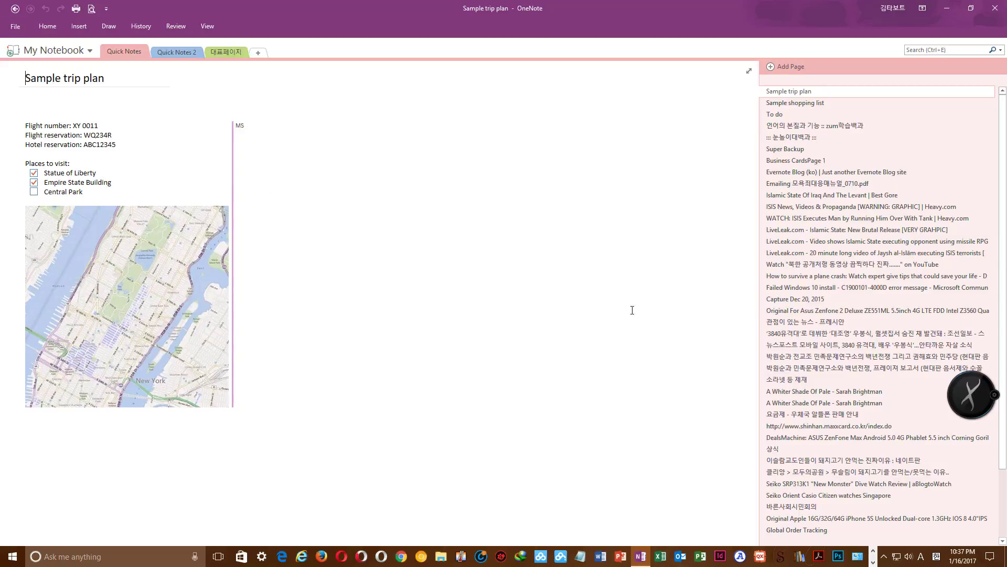
scroll(779, 338, down, 3)
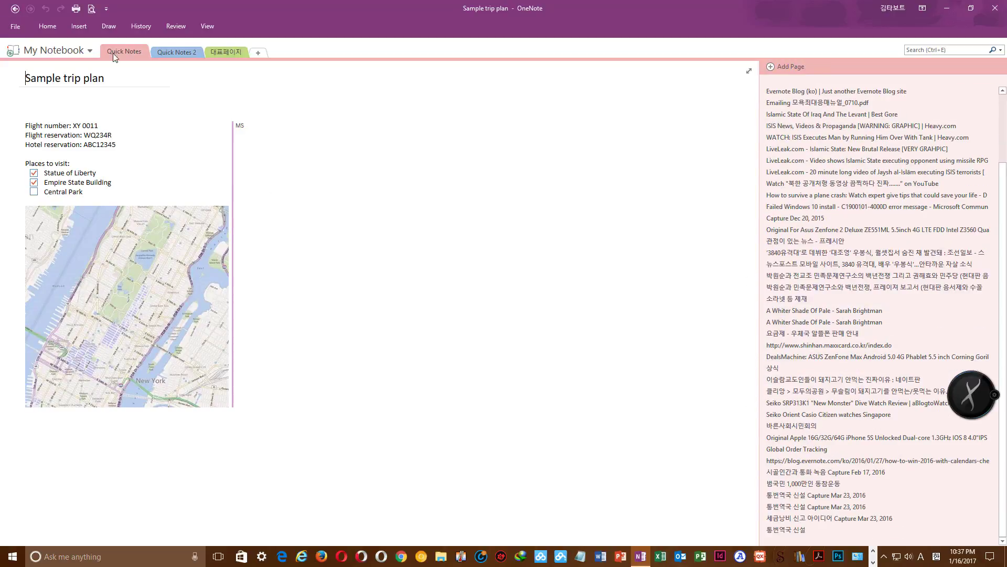
Check the sync status of My Notebook and the other shared notebooks
right_click(75, 46)
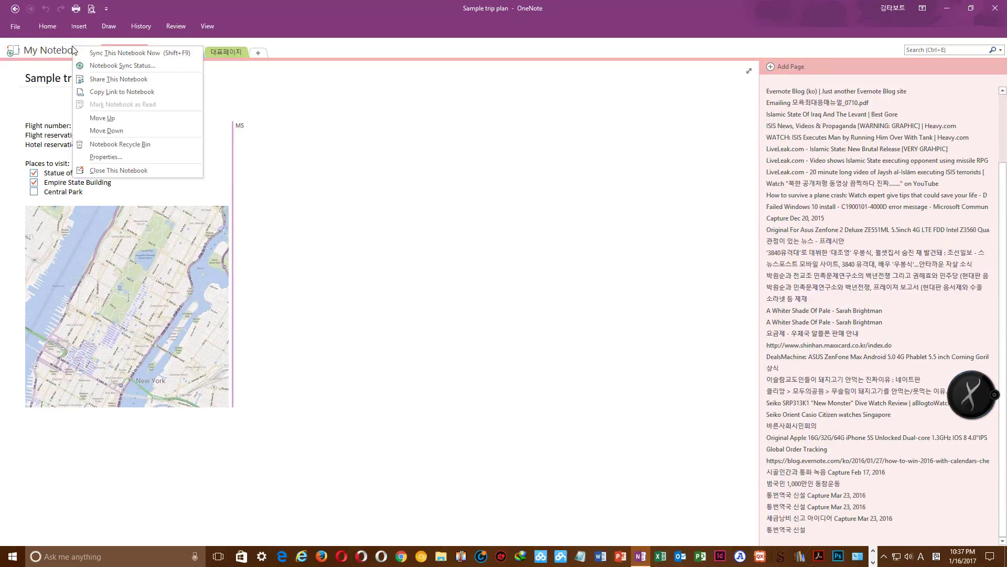
click(103, 65)
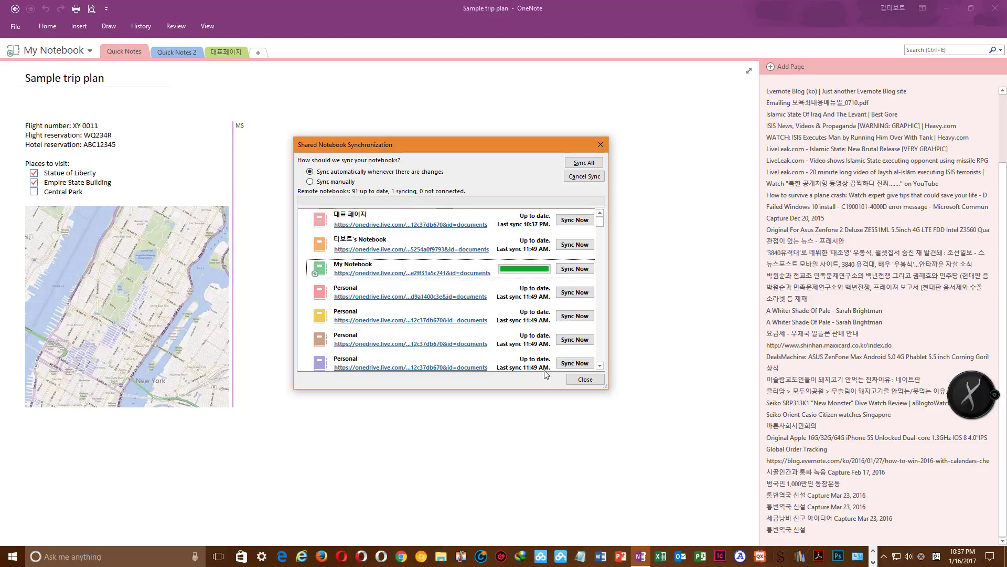
click(586, 380)
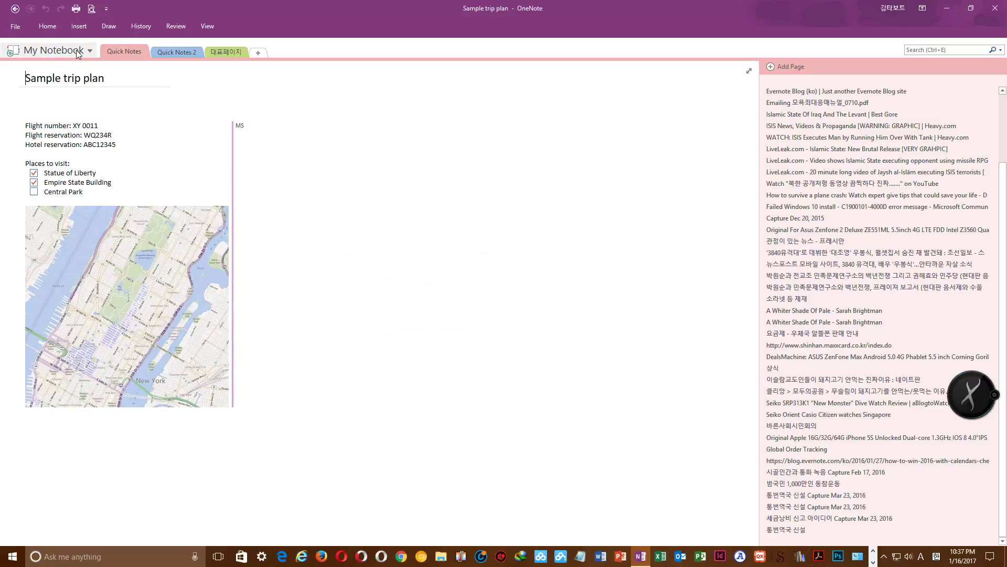
Look through the list of open notebooks and open 링크의 개념 의의 기능 활용법 원노트 활용법 속편
click(86, 62)
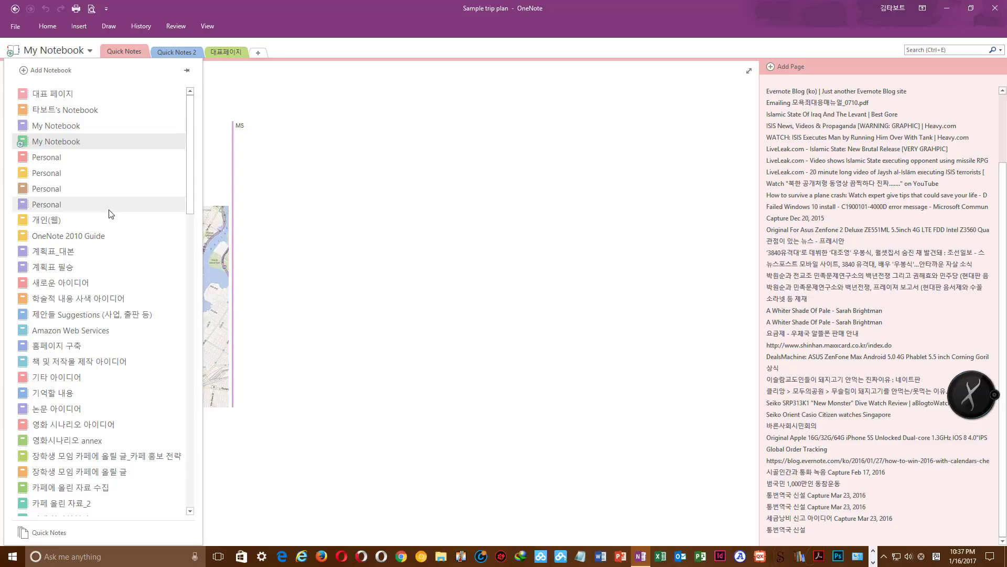
scroll(108, 213, down, 3)
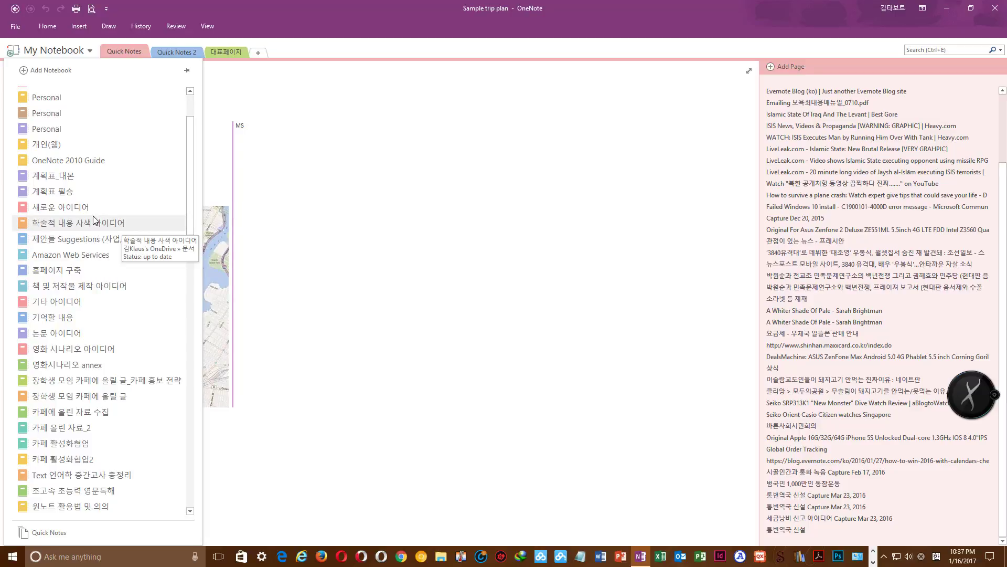
scroll(93, 297, down, 3)
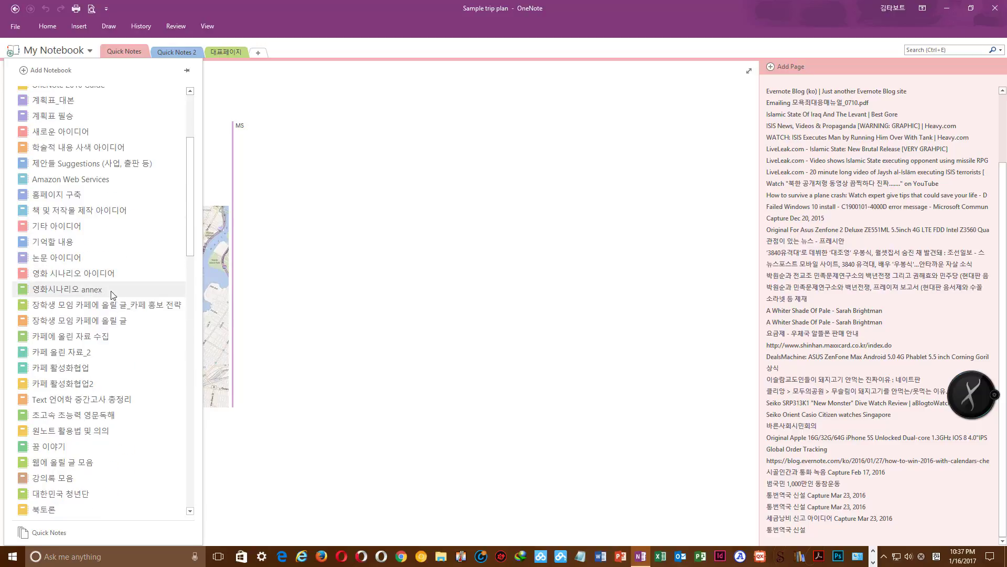
scroll(147, 325, down, 2)
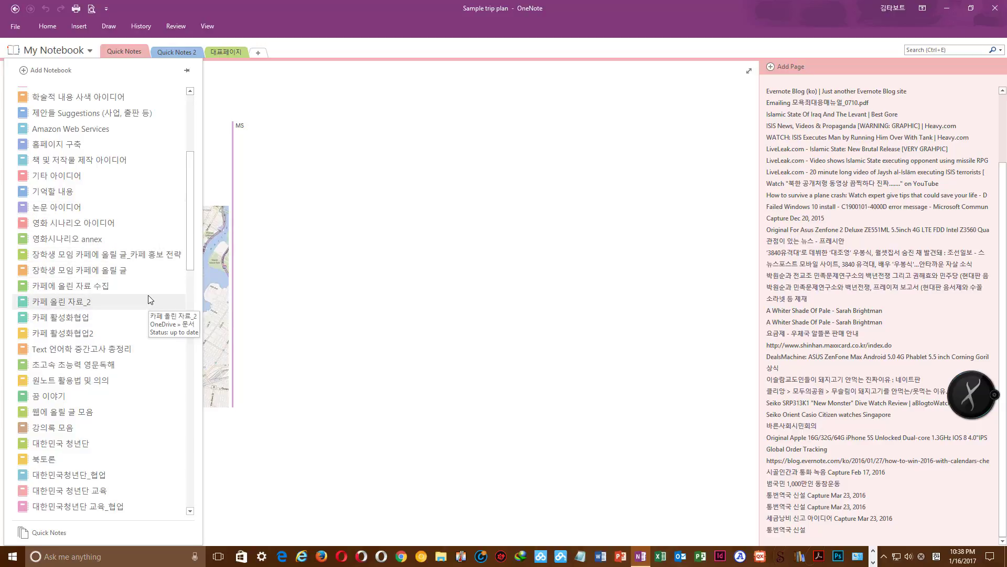
scroll(140, 294, down, 1)
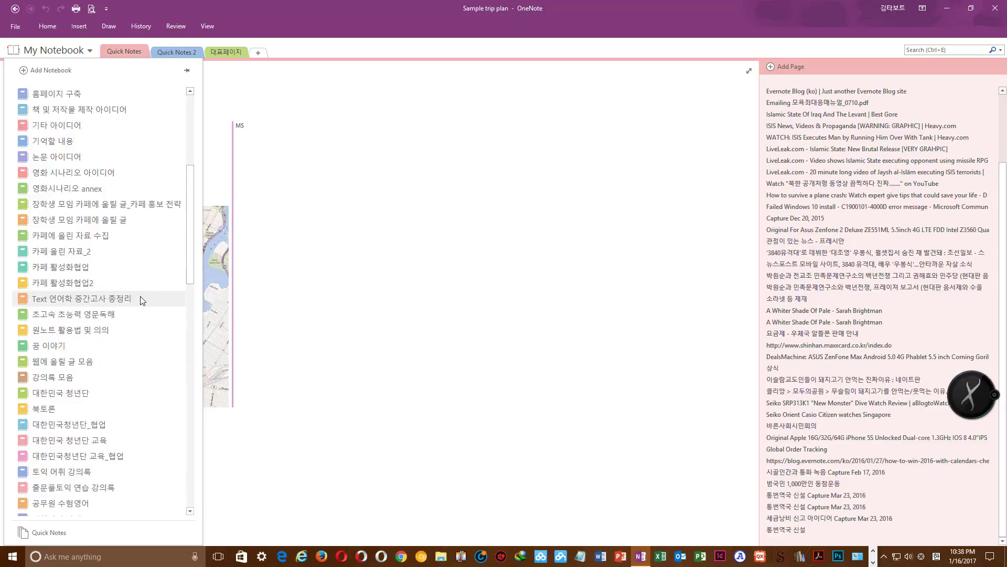
scroll(96, 327, down, 1)
scroll(94, 329, down, 2)
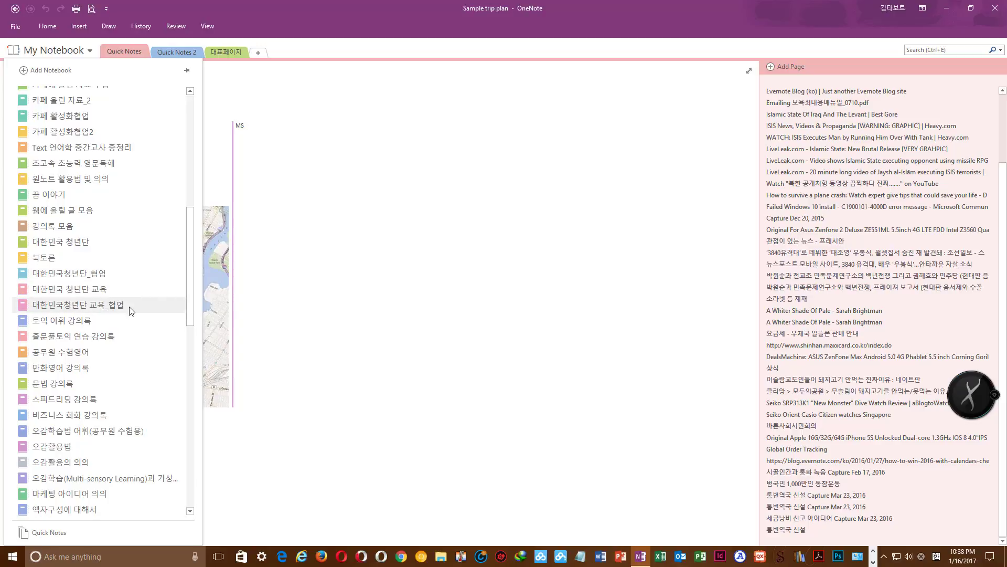
scroll(129, 330, down, 1)
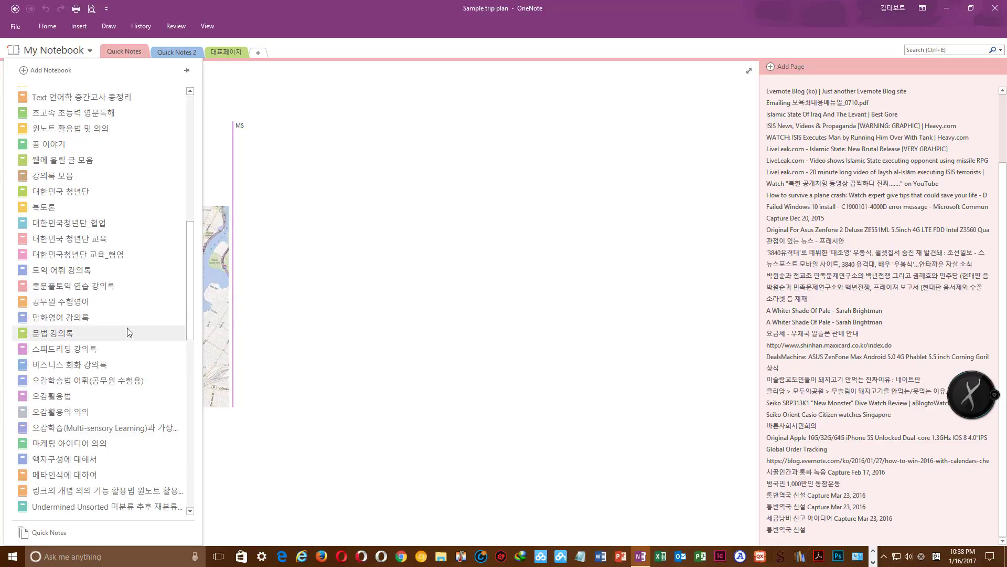
scroll(129, 331, down, 1)
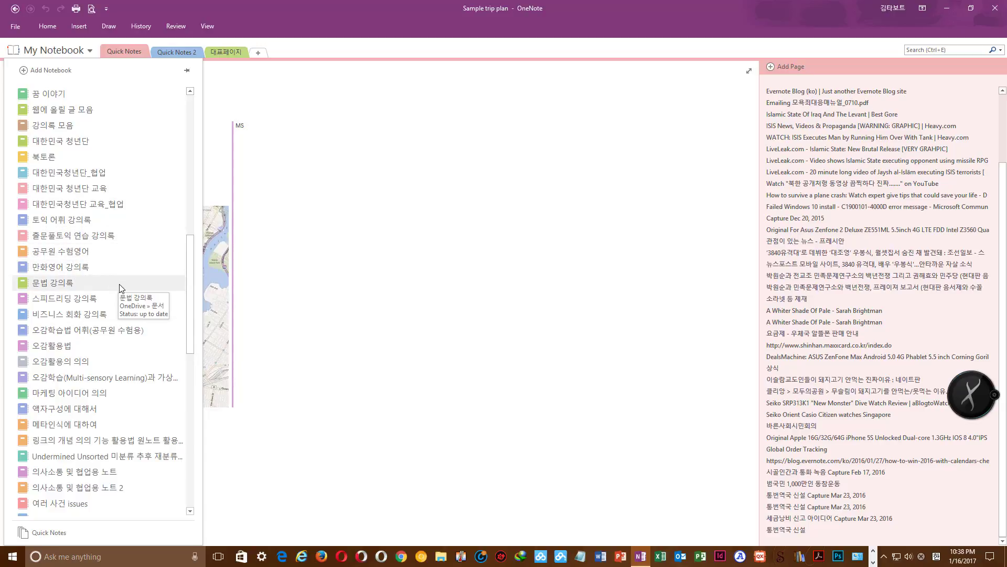
scroll(119, 286, down, 1)
scroll(73, 281, down, 2)
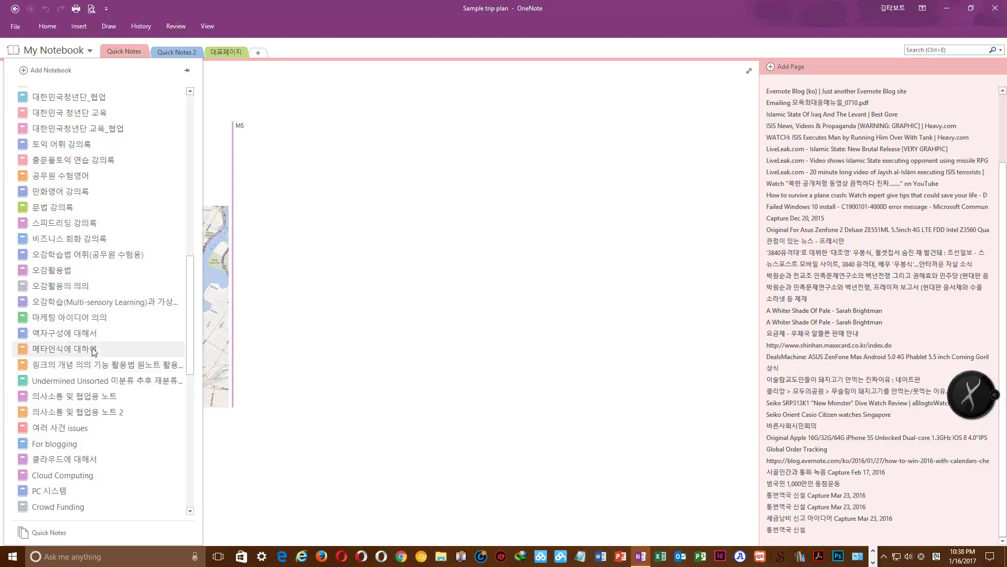
scroll(94, 351, down, 2)
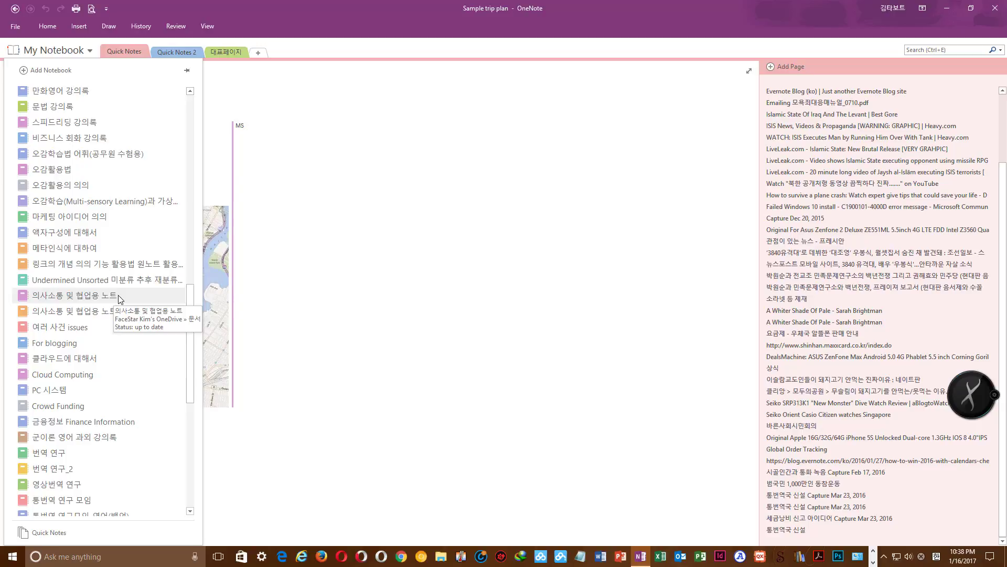
click(94, 268)
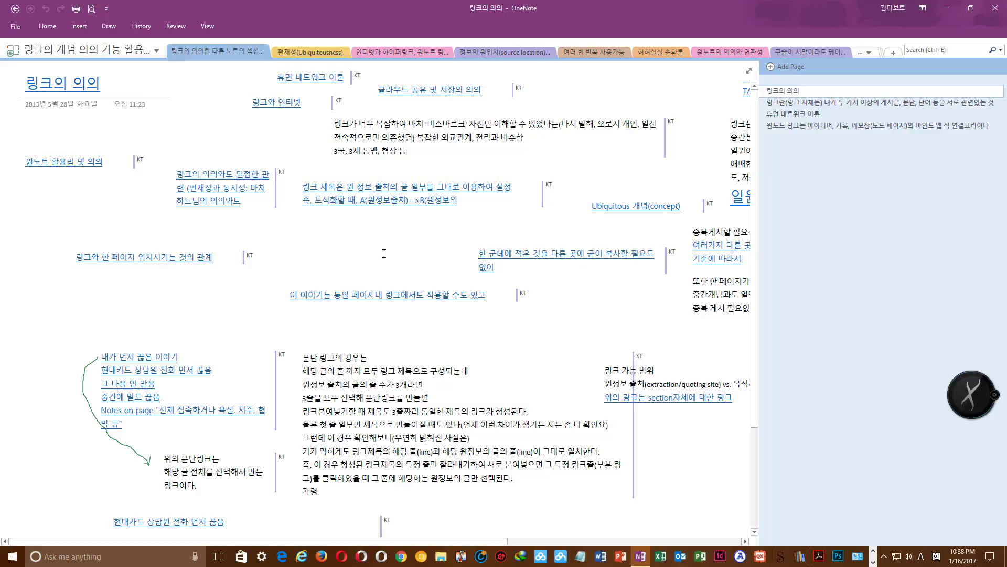
Follow the links 클라우드 공유 및 저장의 의의 and 링크 제목은 원 정보 출처의 글, returning to the 링크의 의의 page each time
click(412, 90)
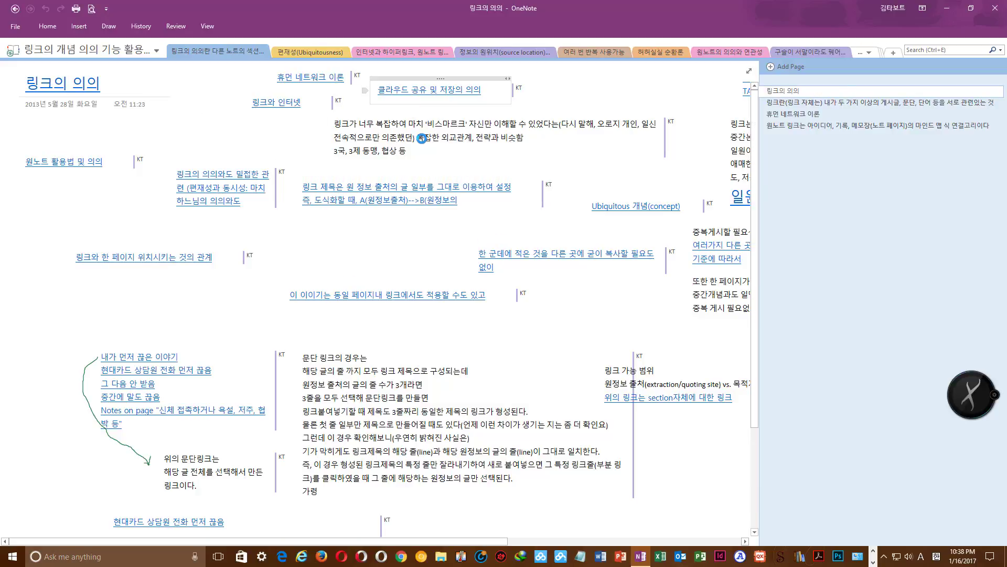
click(16, 9)
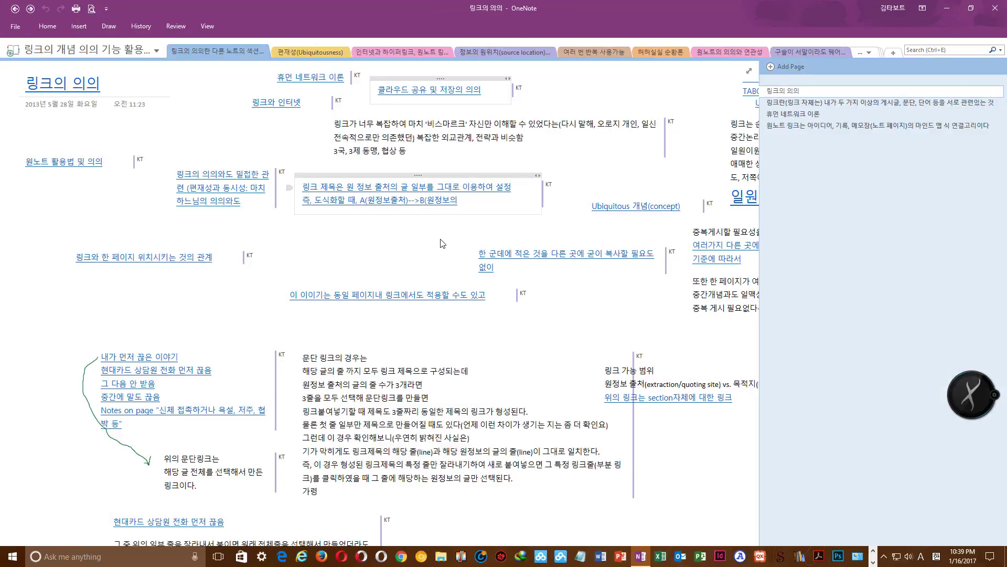
click(15, 9)
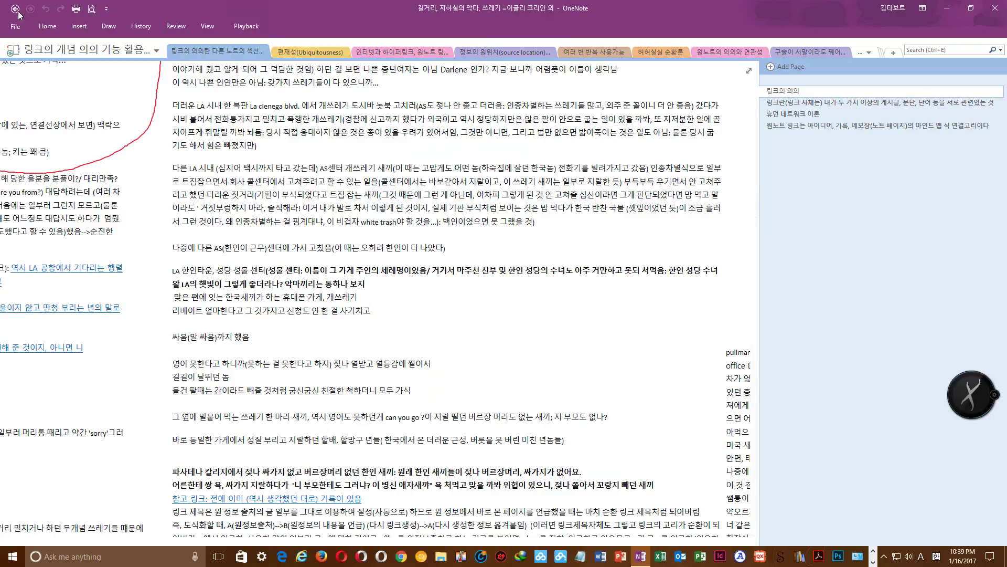
click(15, 9)
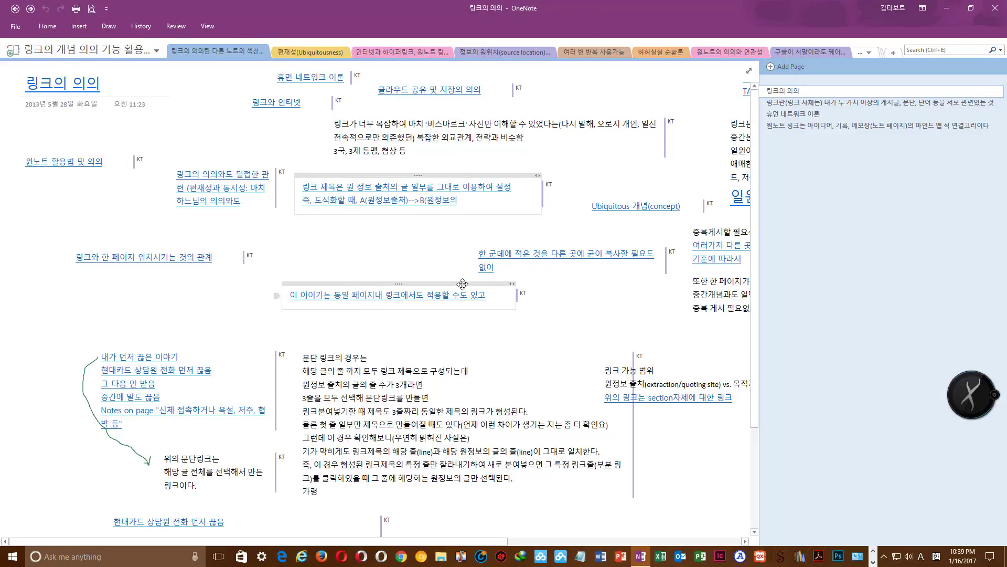
Follow the link 한 군데에 적은 것을 다른 곳에 굳이 복사할 필요도 없이 and examine the contents of its source page
click(511, 257)
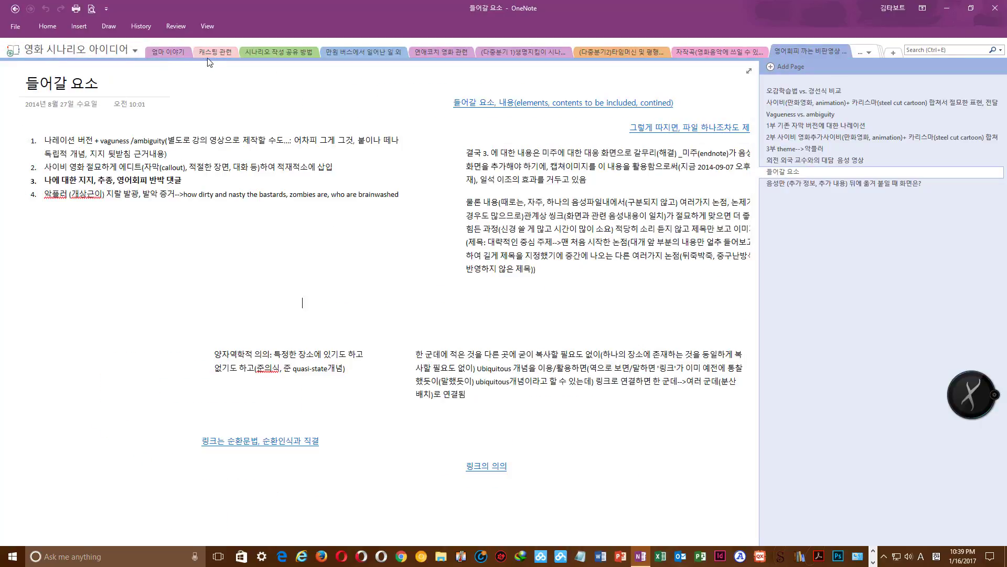
click(302, 303)
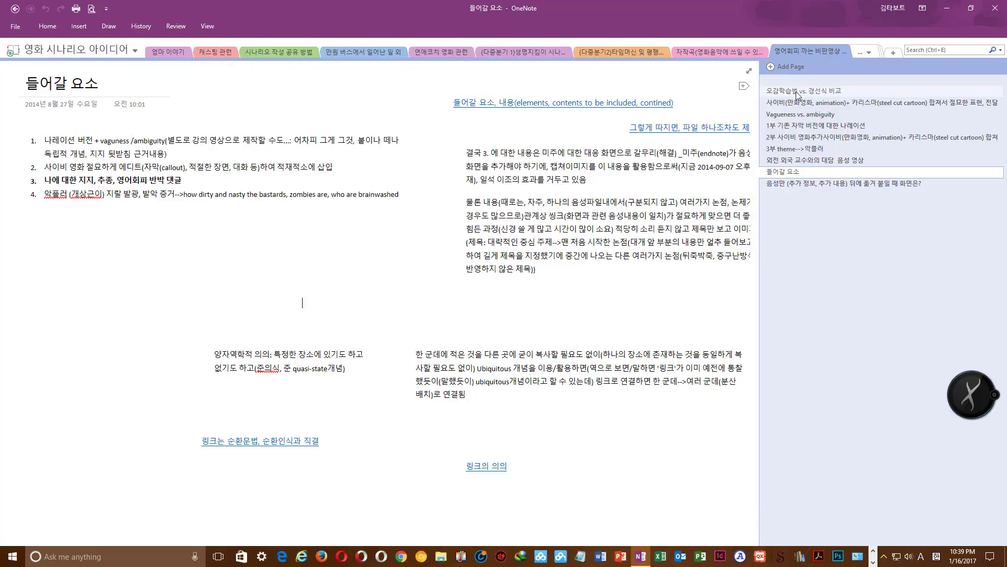
drag(46, 139, 586, 181)
click(586, 190)
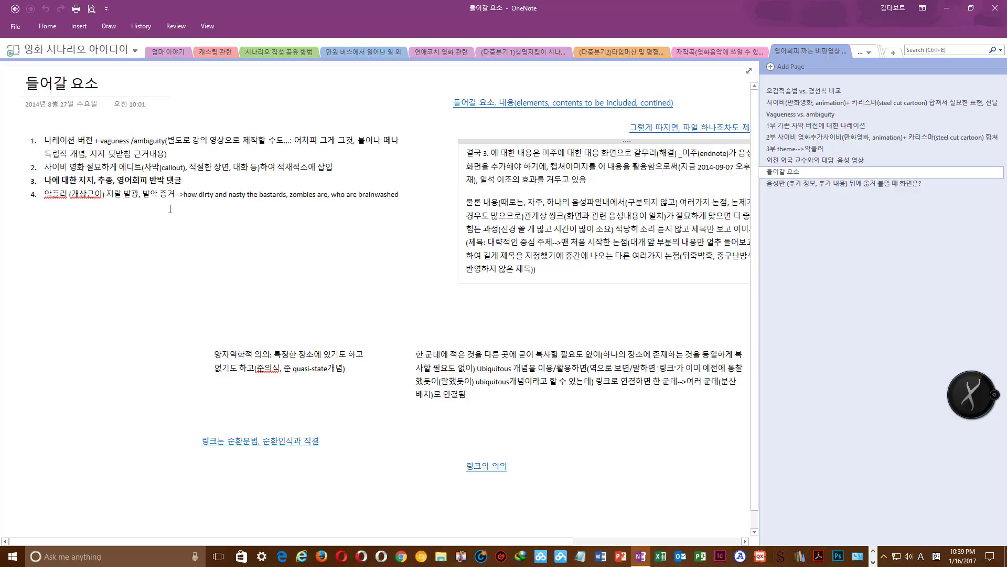
Show the copy-link commands for a paragraph, the notebook and the 엄마 이야기 section, and return to the 들어갈 요소 page
right_click(152, 159)
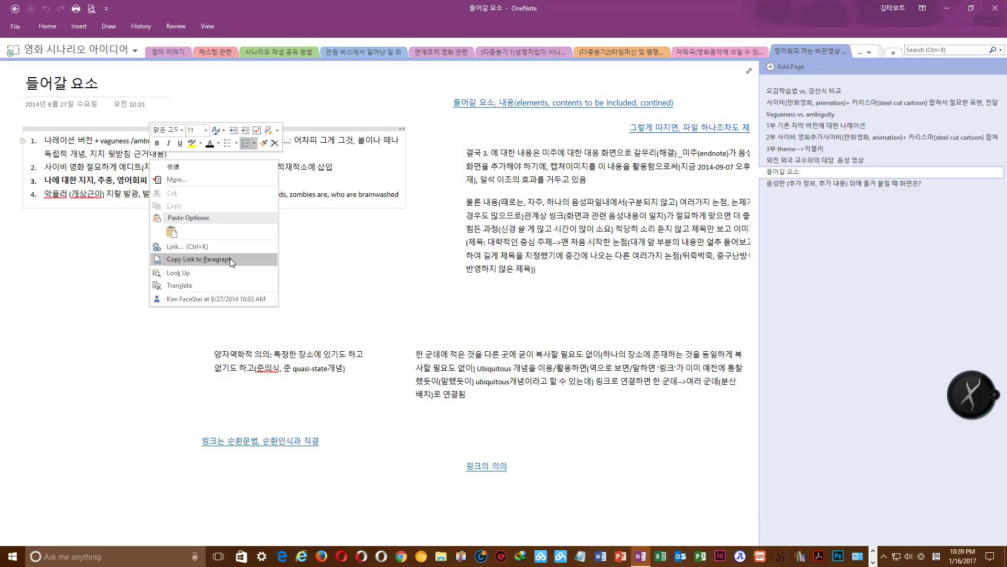
right_click(81, 53)
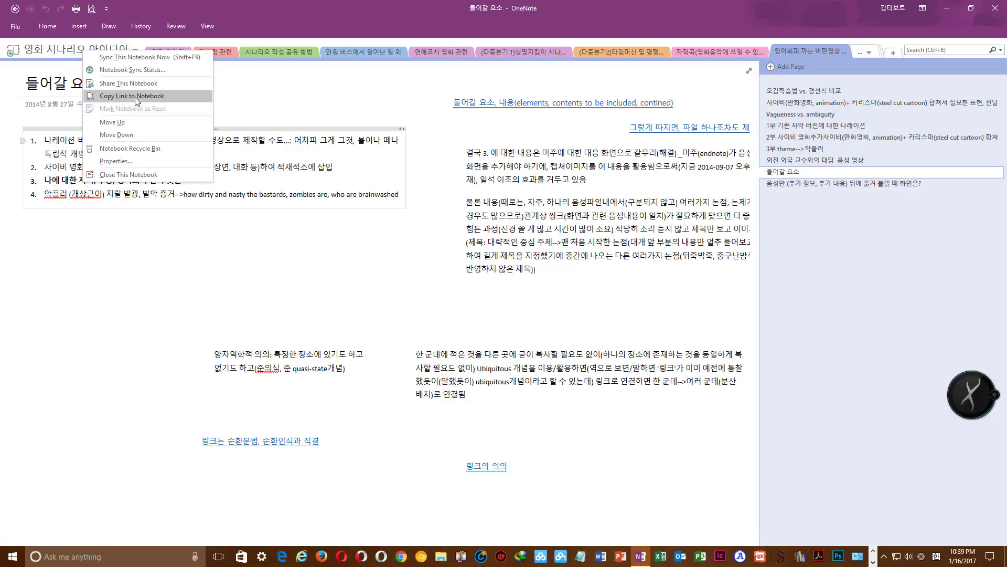
click(165, 52)
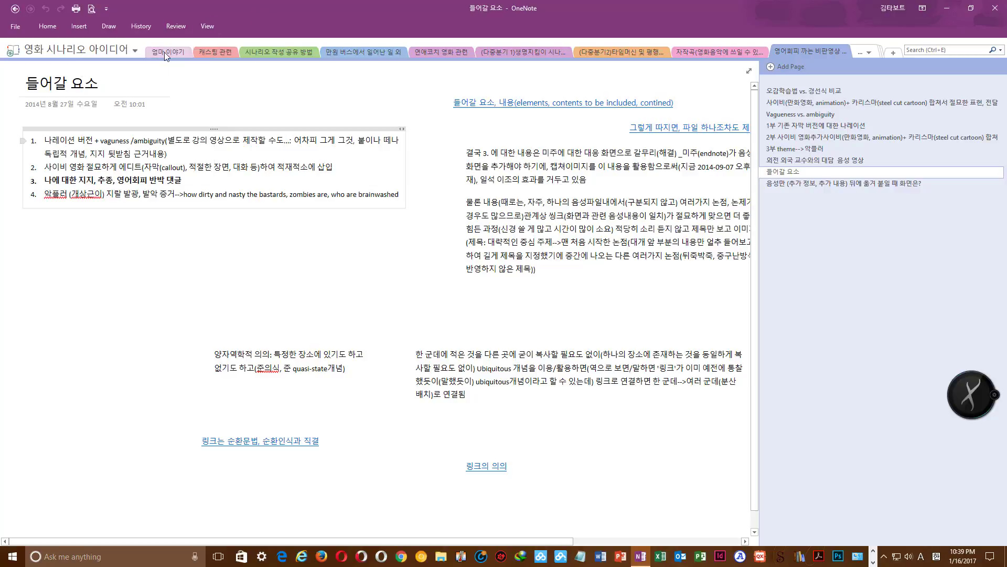
right_click(163, 53)
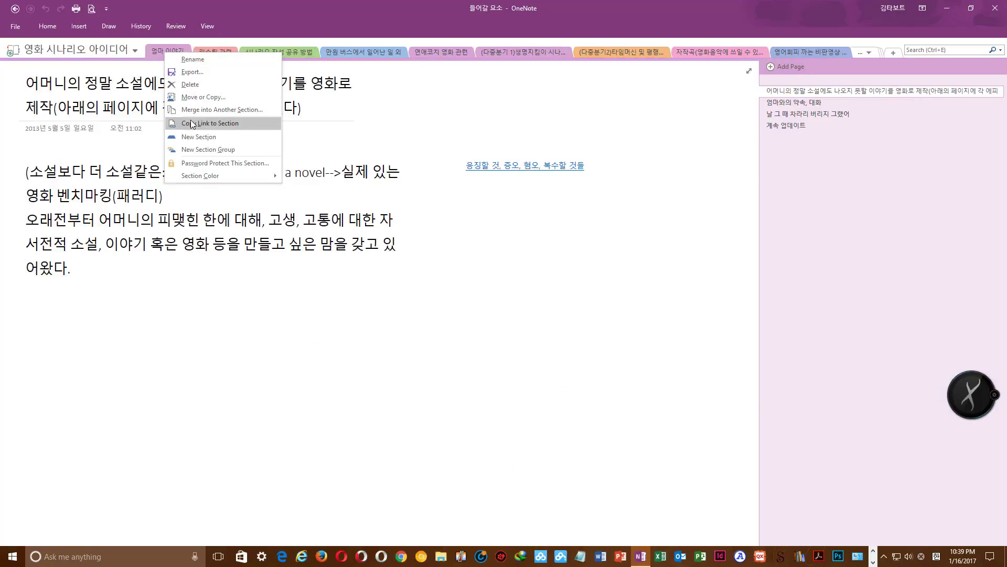
key(Escape)
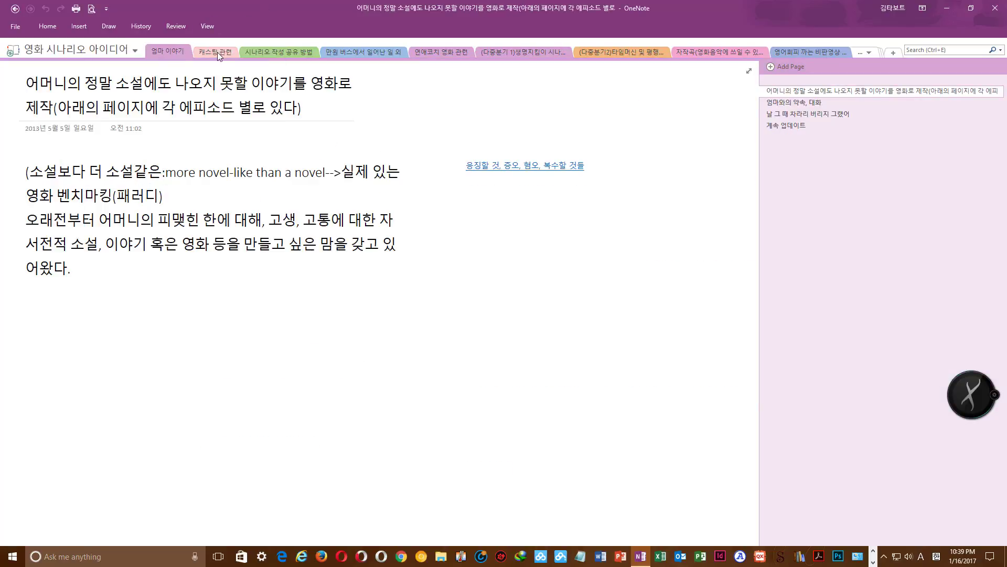
click(15, 9)
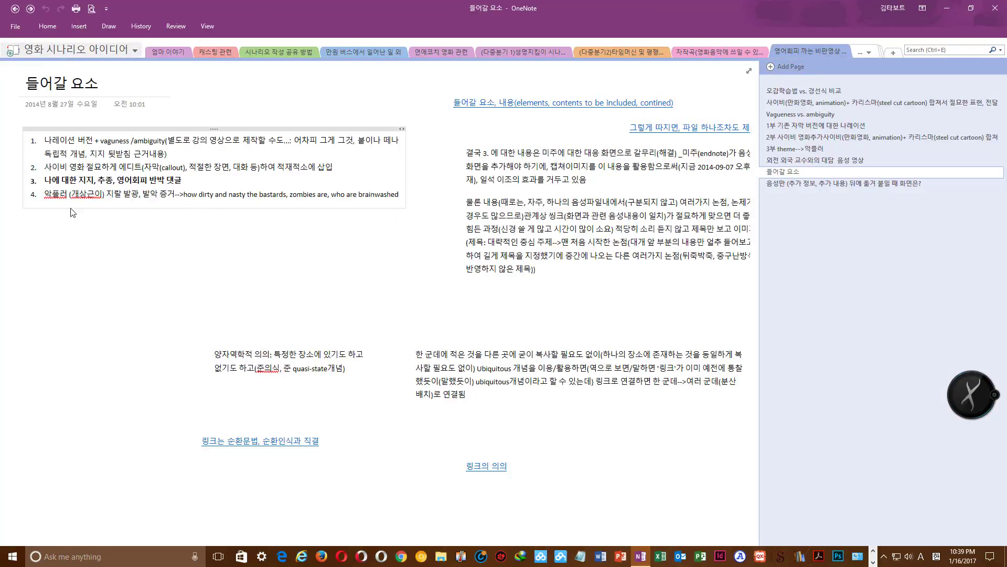
Look through the list of open notebooks and open 탄기국 TMT 방송국
key(ctrl+g)
scroll(113, 301, down, 5)
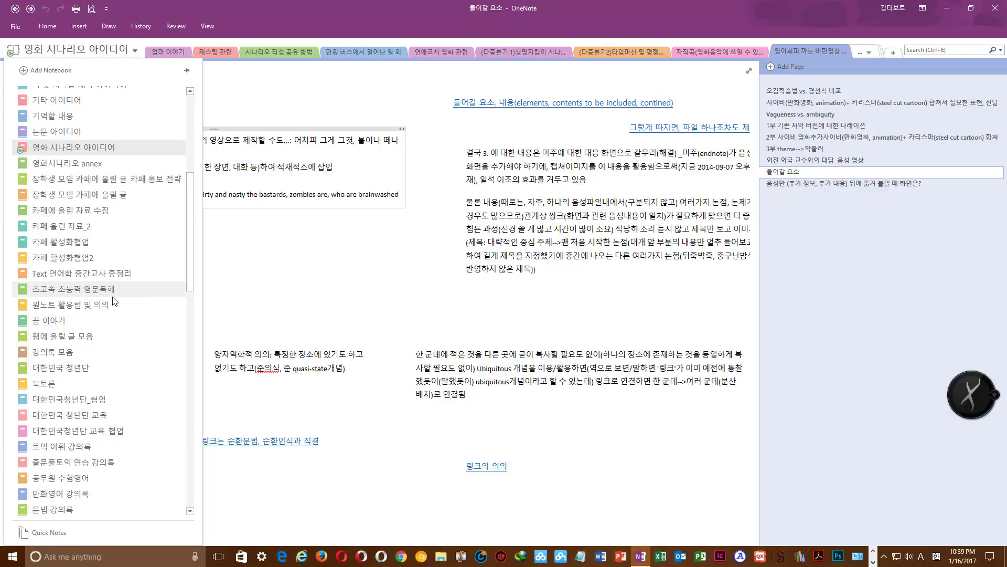
scroll(112, 302, down, 12)
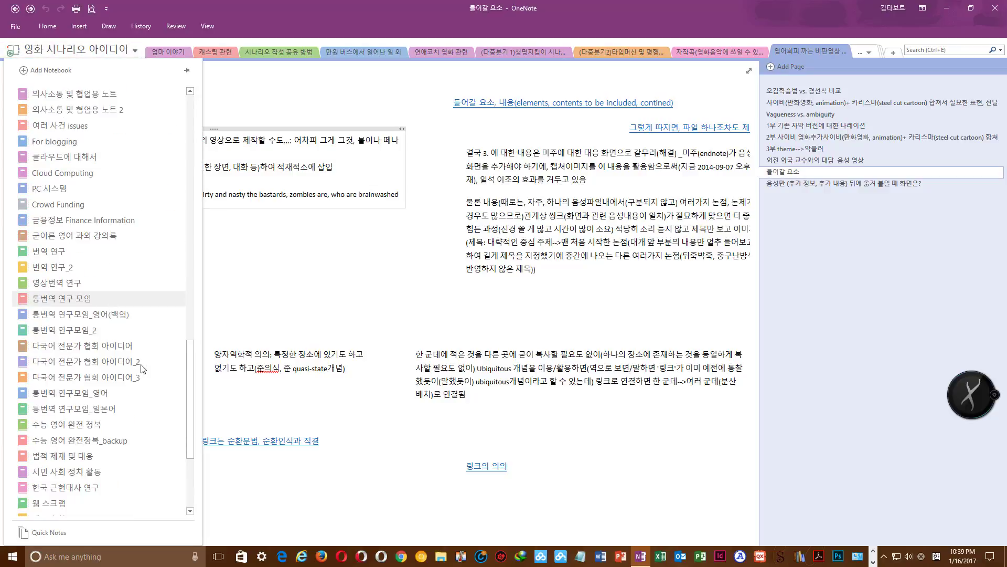
scroll(145, 373, down, 2)
scroll(120, 465, down, 1)
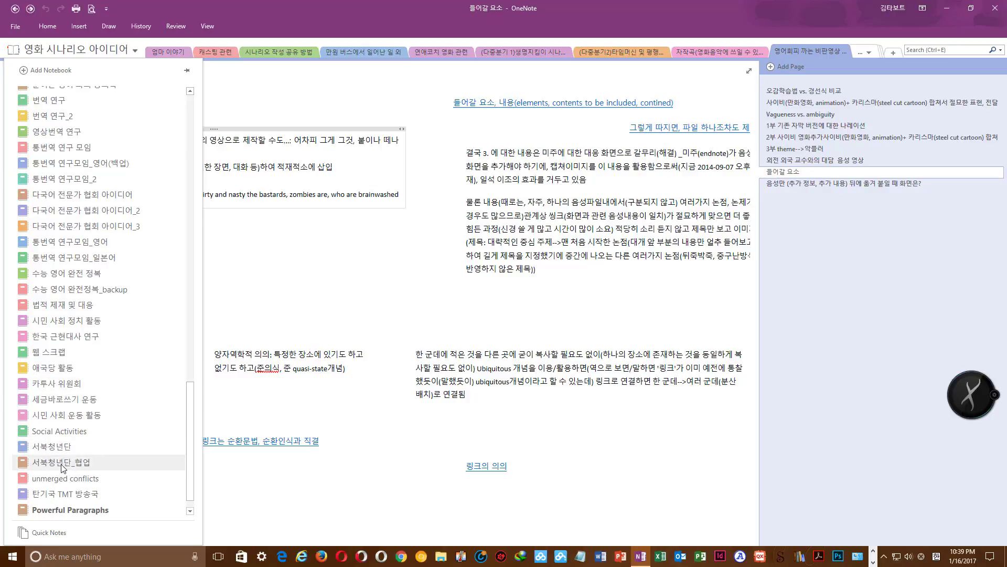
scroll(112, 470, down, 1)
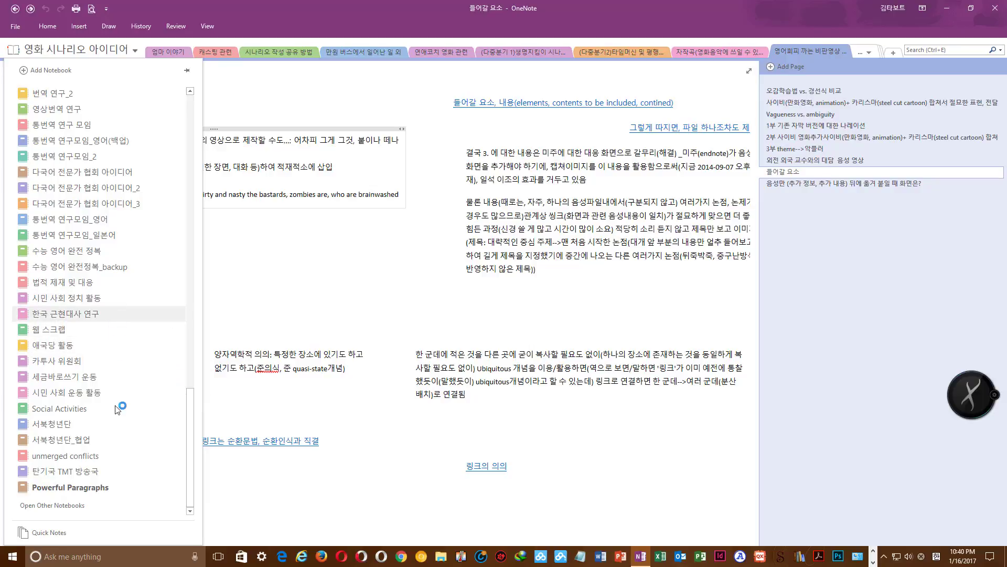
click(96, 472)
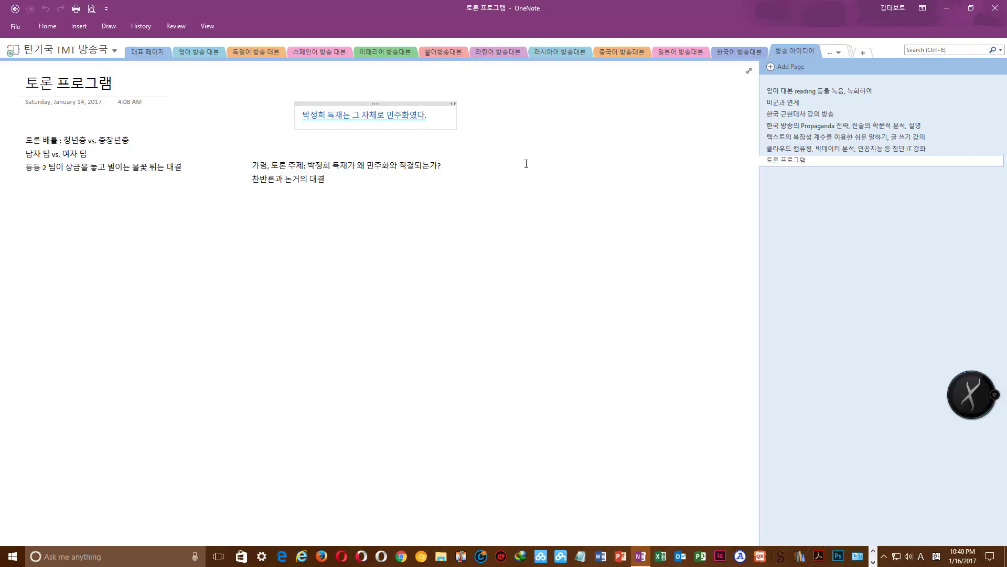
Glance at the notebook list and open the page 텍스트의 복잡성 계수를 이용한 쉬운 말하기, 글 쓰기 강의
click(95, 53)
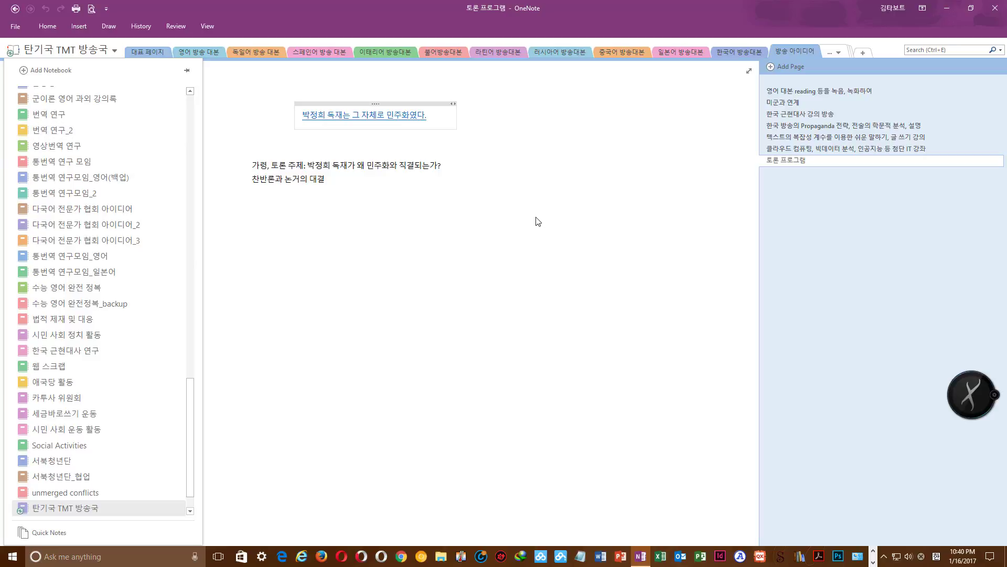
click(518, 203)
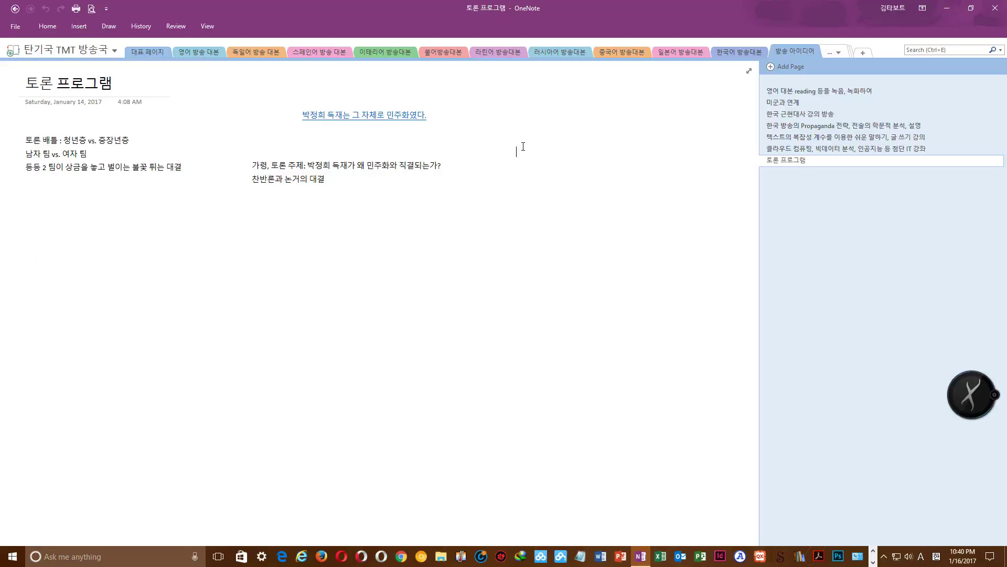
click(784, 141)
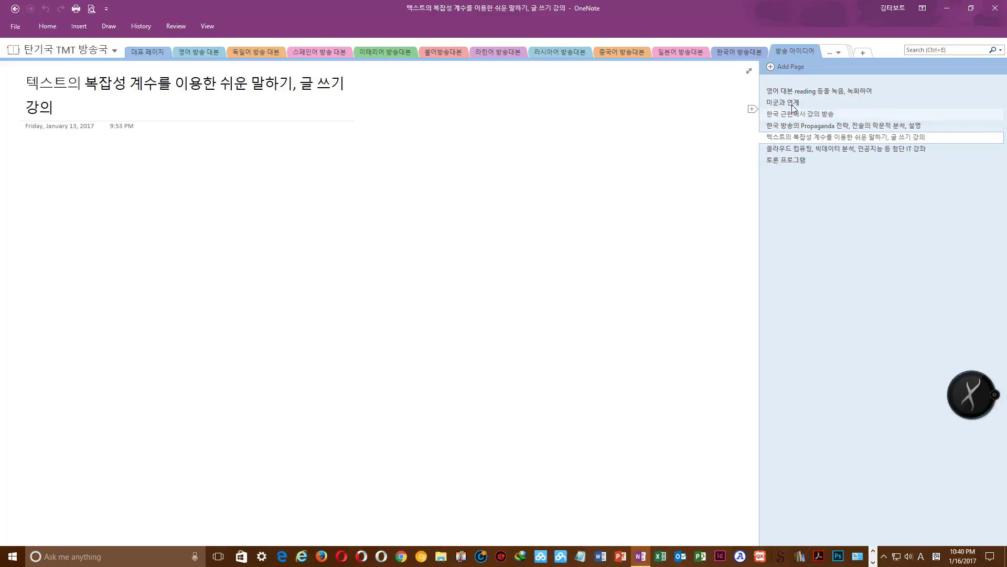
Open the Powerful Paragraphs notebook and look through its sections from 1. Unify Your Paragrphs Around Strong Points to Exemplary Paragraphs
click(53, 57)
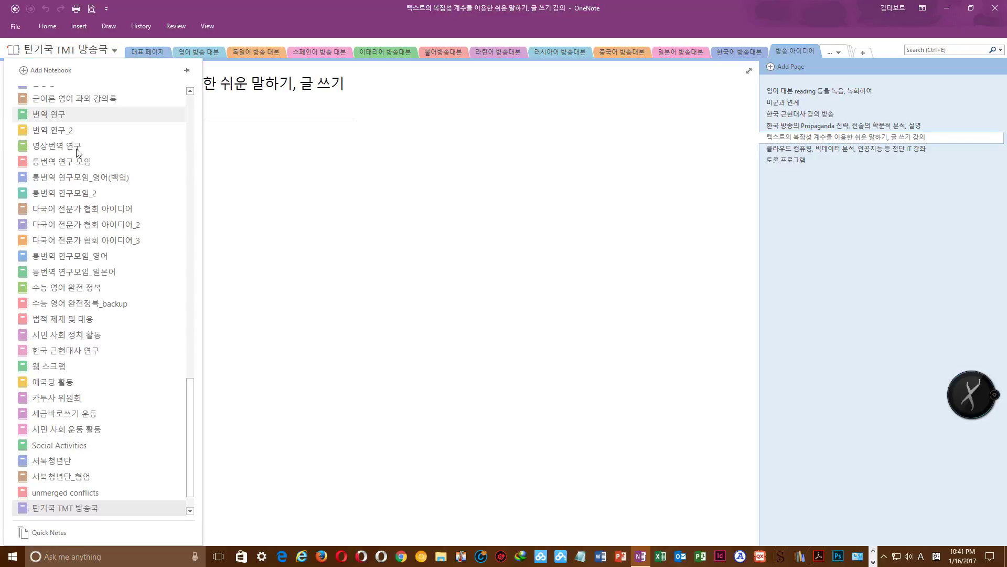
scroll(112, 475, down, 2)
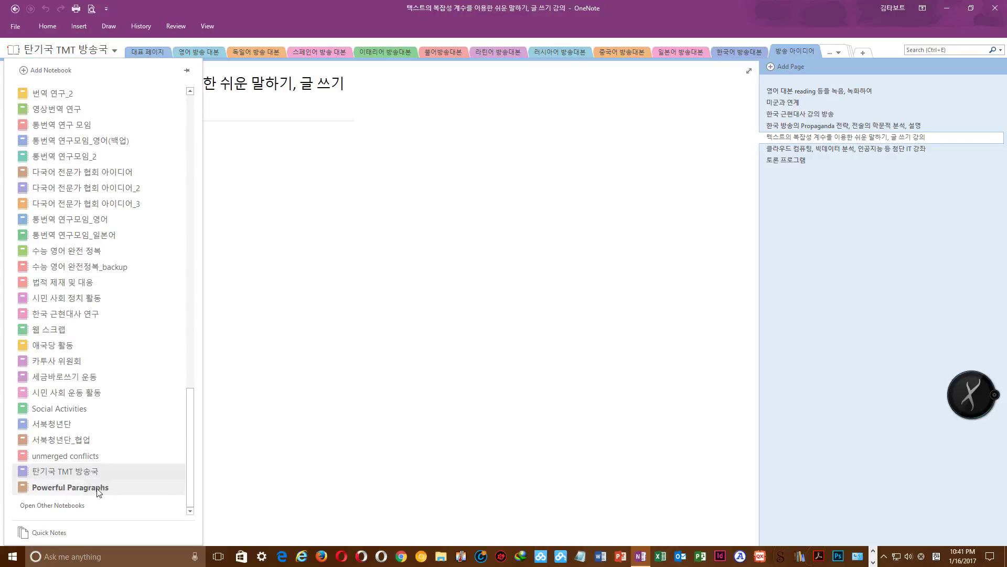
click(107, 488)
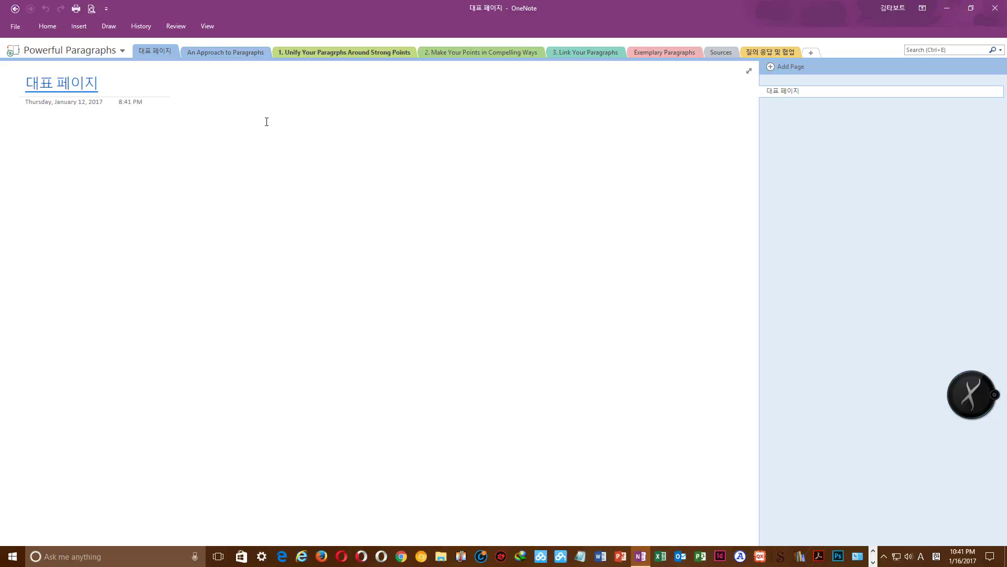
click(315, 54)
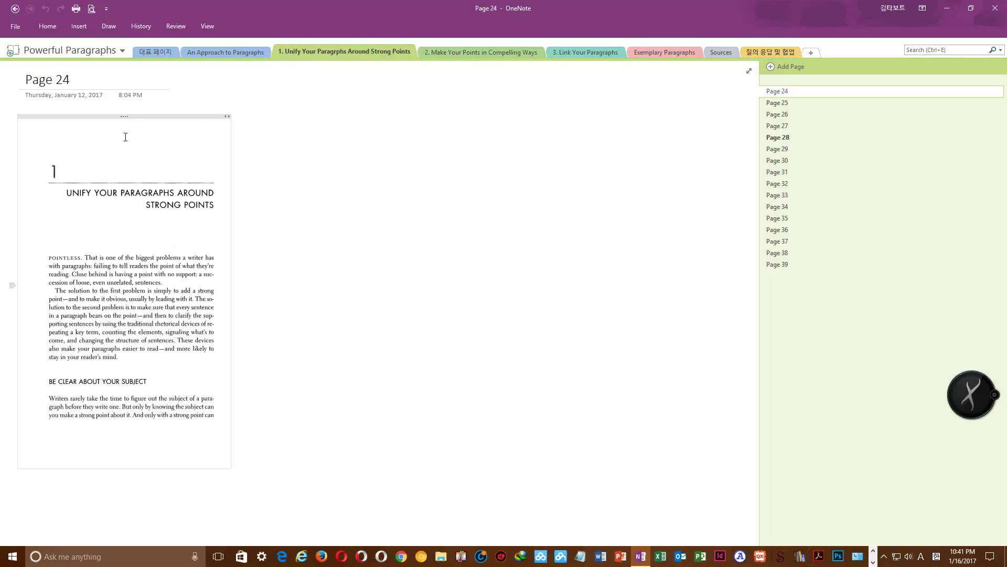
click(481, 52)
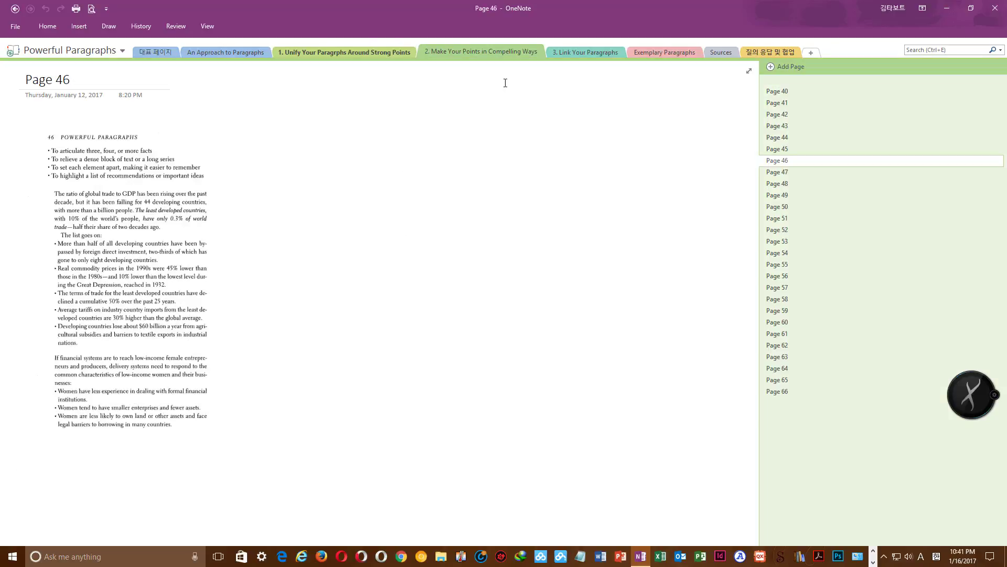
click(591, 56)
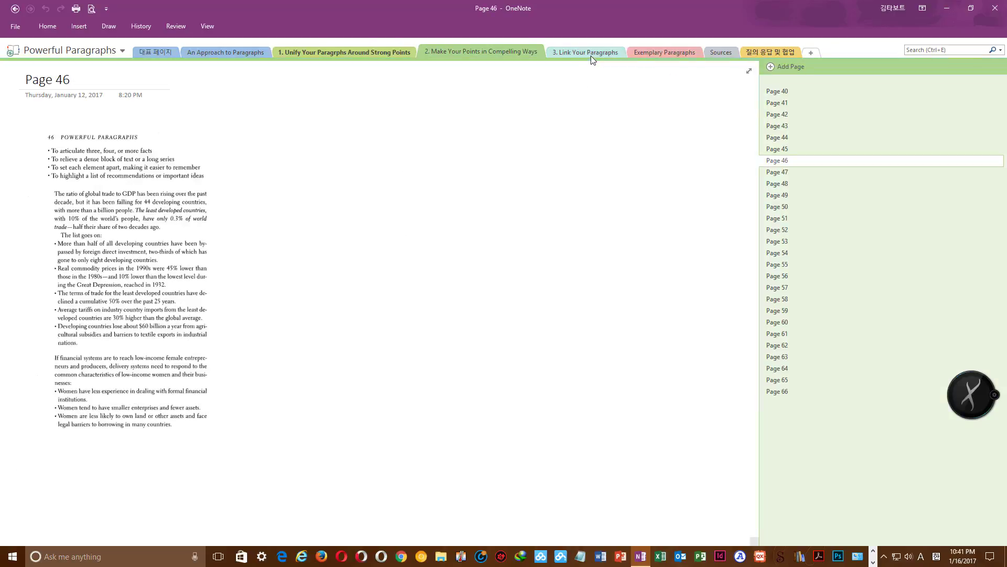
click(659, 55)
Examine the Powerful Paragraphs notebook's sharing settings, including its members and the permission choices, and return to Page 85
right_click(88, 53)
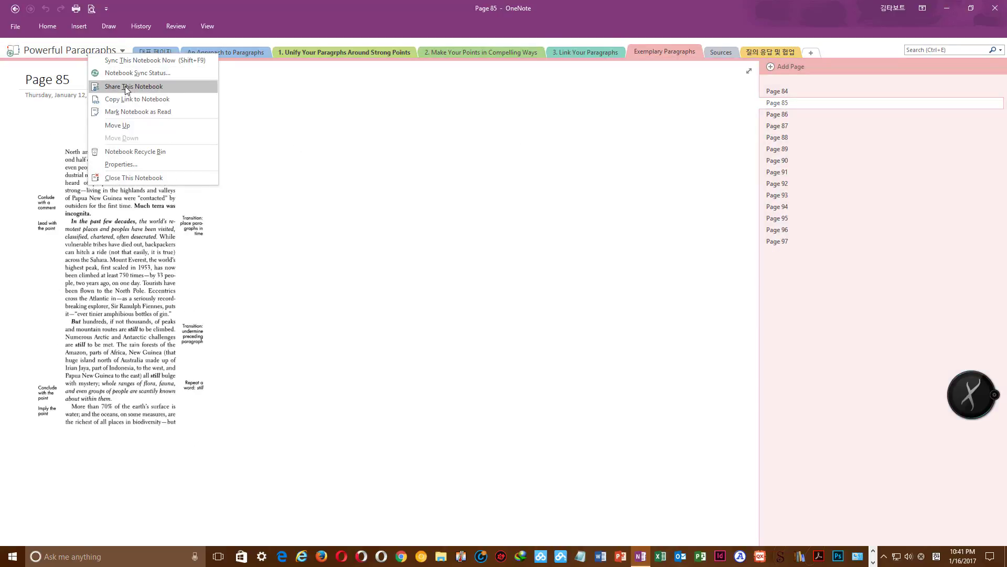
key(Escape)
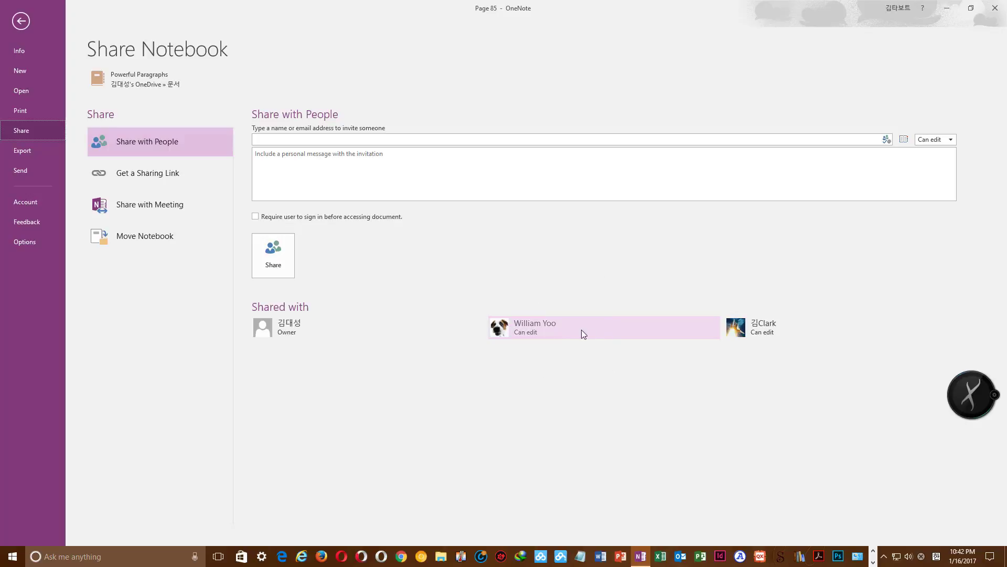
click(928, 140)
click(686, 247)
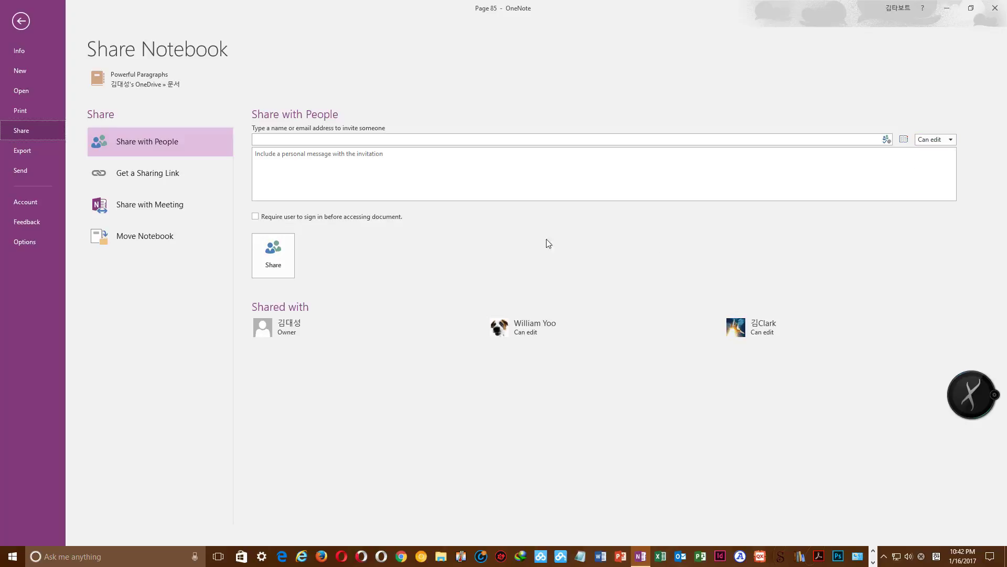
click(21, 21)
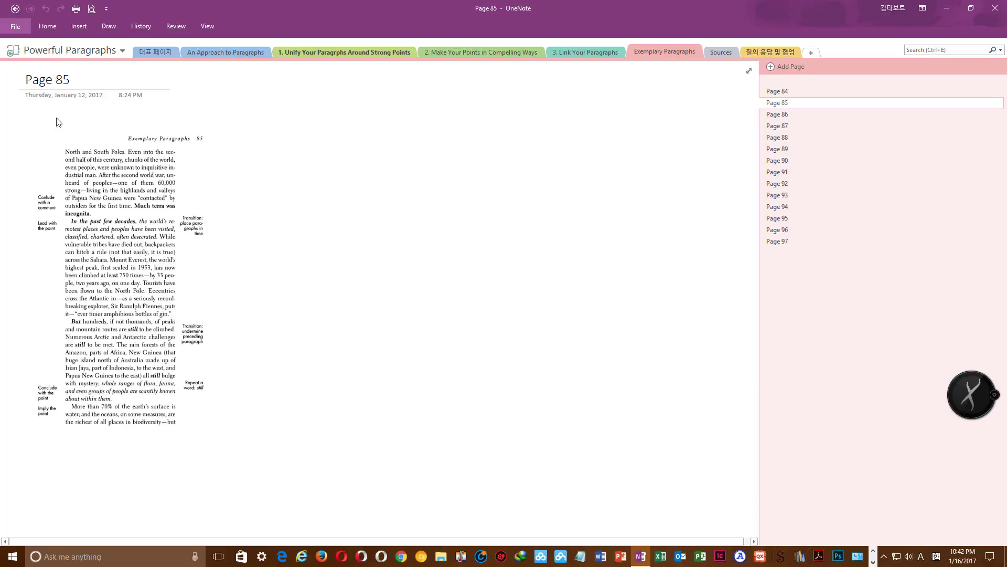
Examine the account information and the full list of connected OneDrive services, and return to Page 85
key(alt+f)
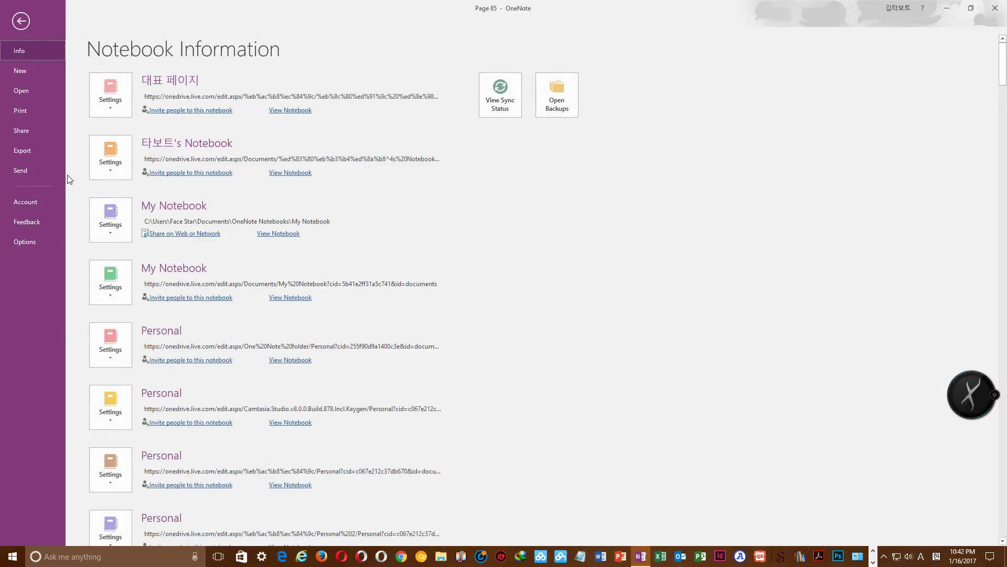
click(32, 202)
scroll(337, 285, down, 8)
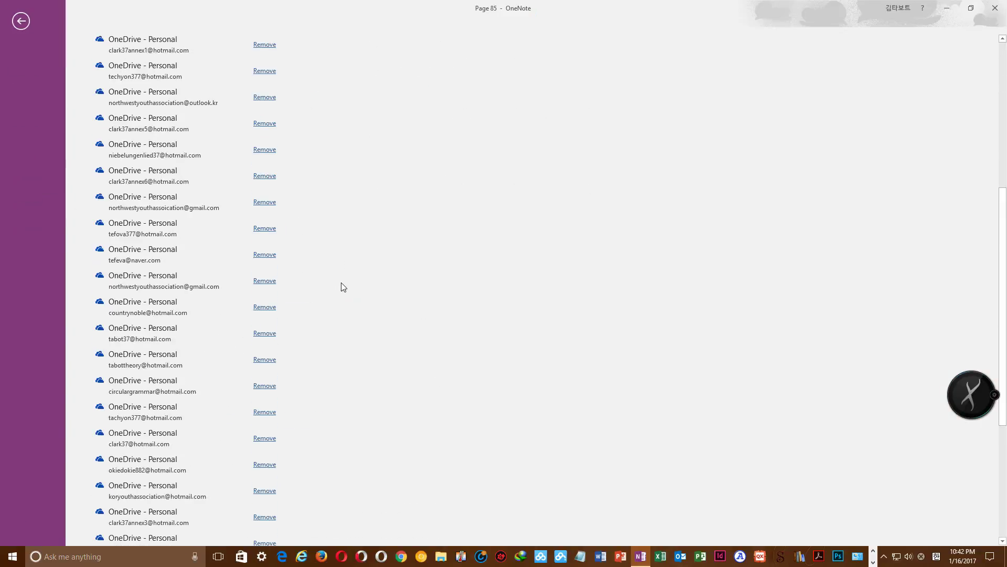
scroll(342, 286, down, 5)
scroll(345, 286, up, 12)
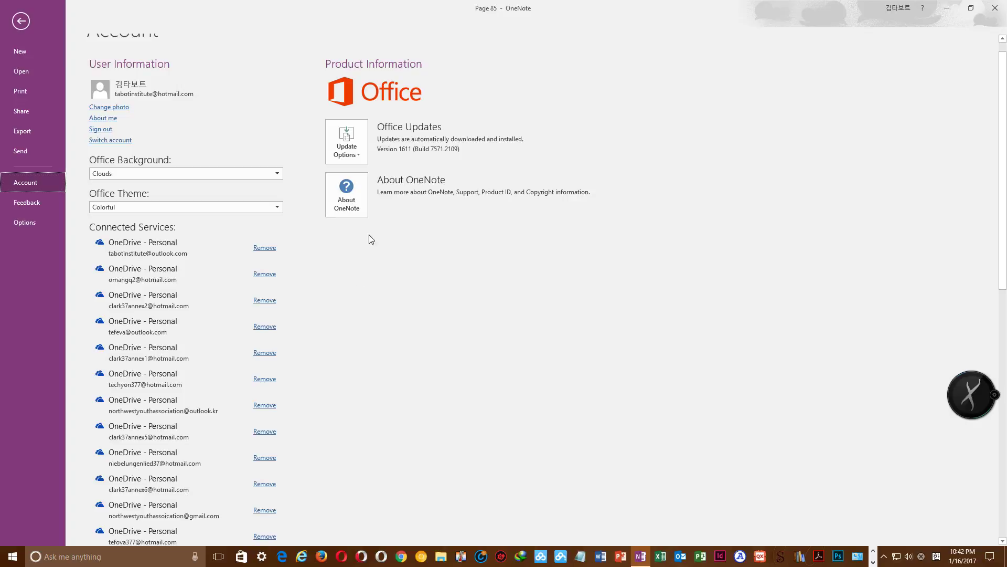
scroll(280, 205, down, 3)
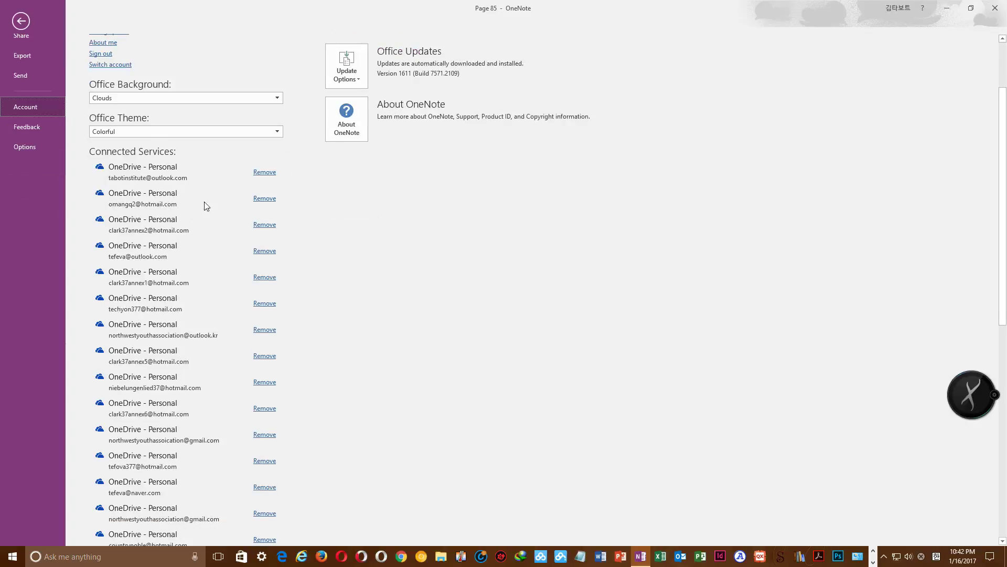
scroll(331, 229, down, 15)
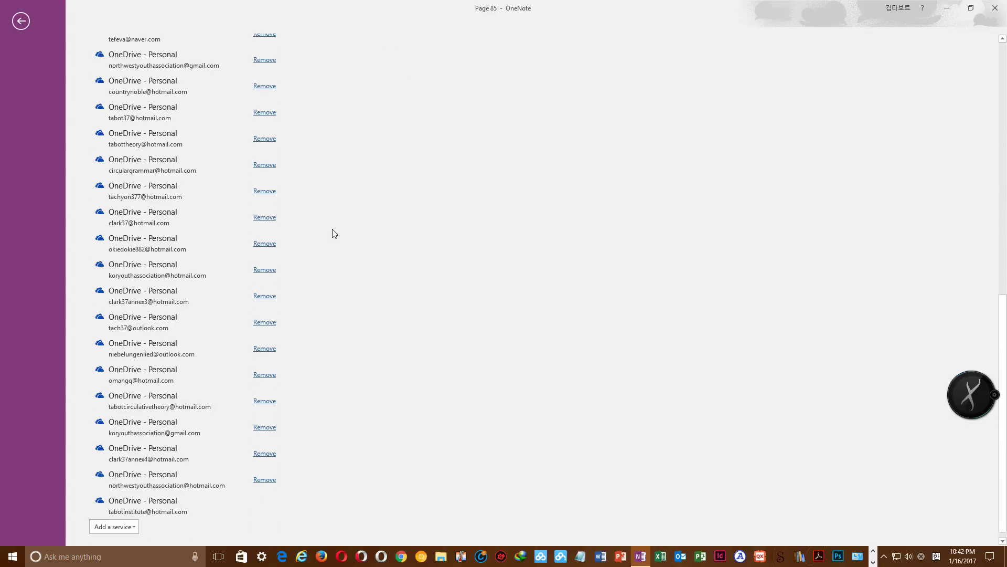
scroll(336, 234, up, 18)
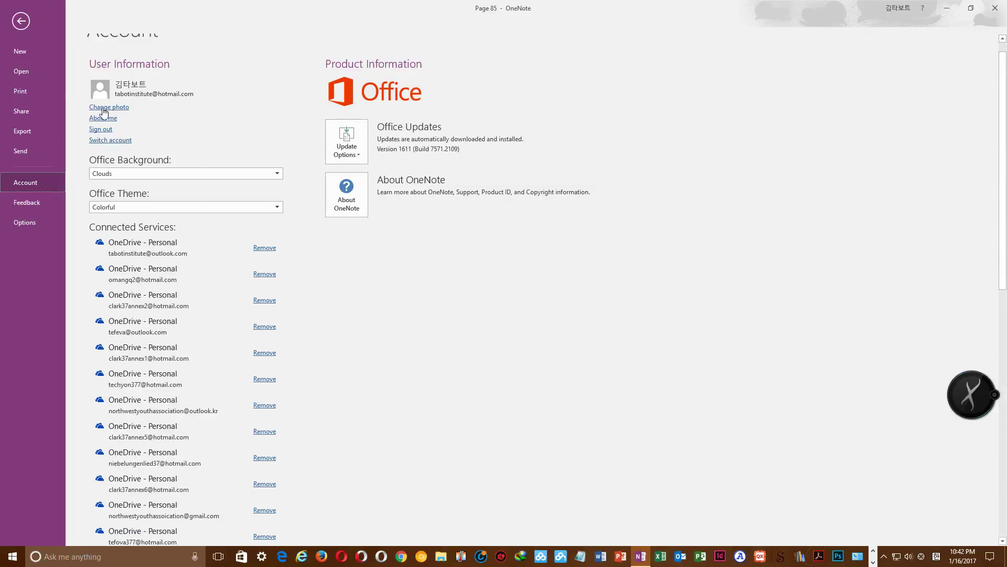
click(24, 27)
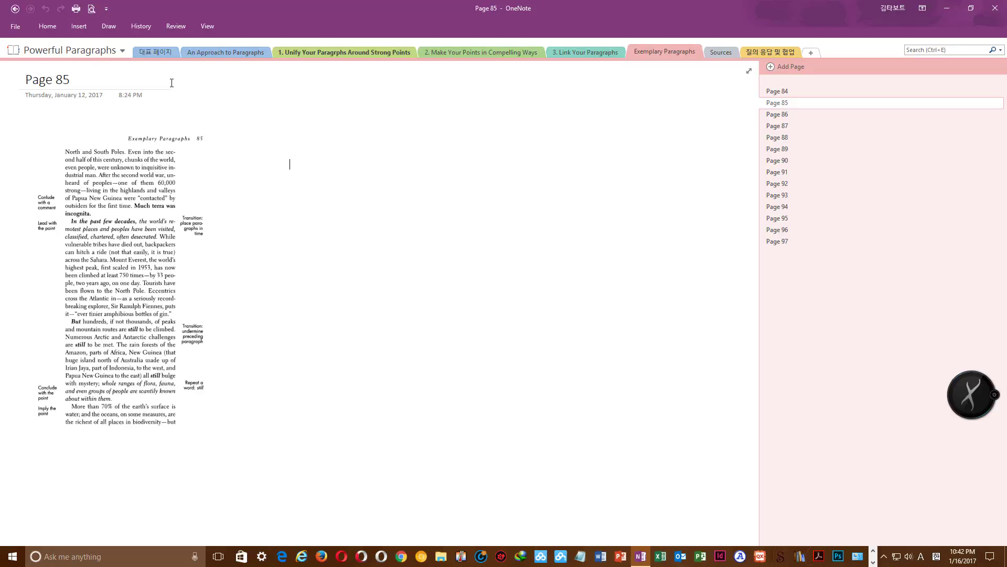
Check the list of open notebooks and look through the storage locations offered for creating a new notebook
click(73, 56)
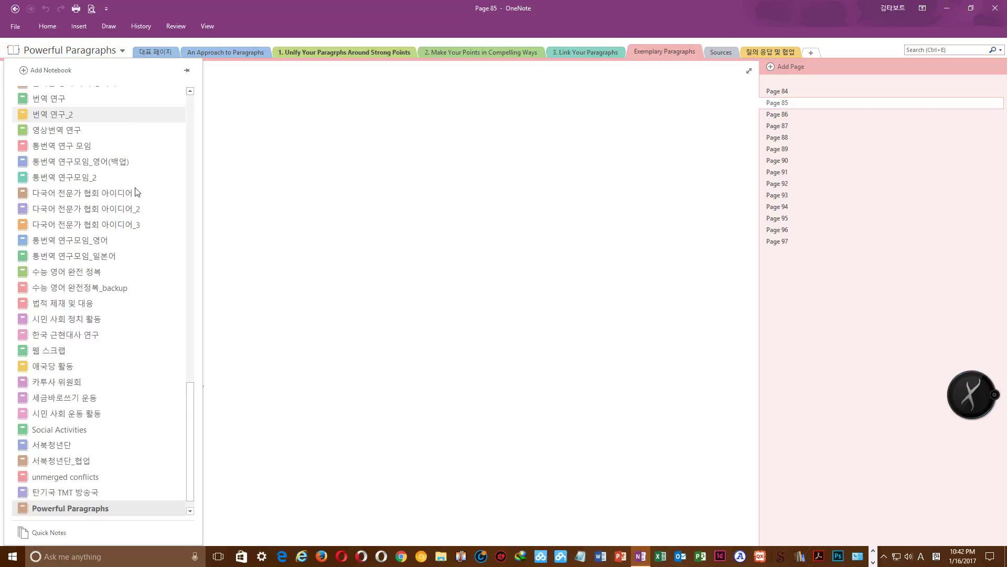
click(328, 240)
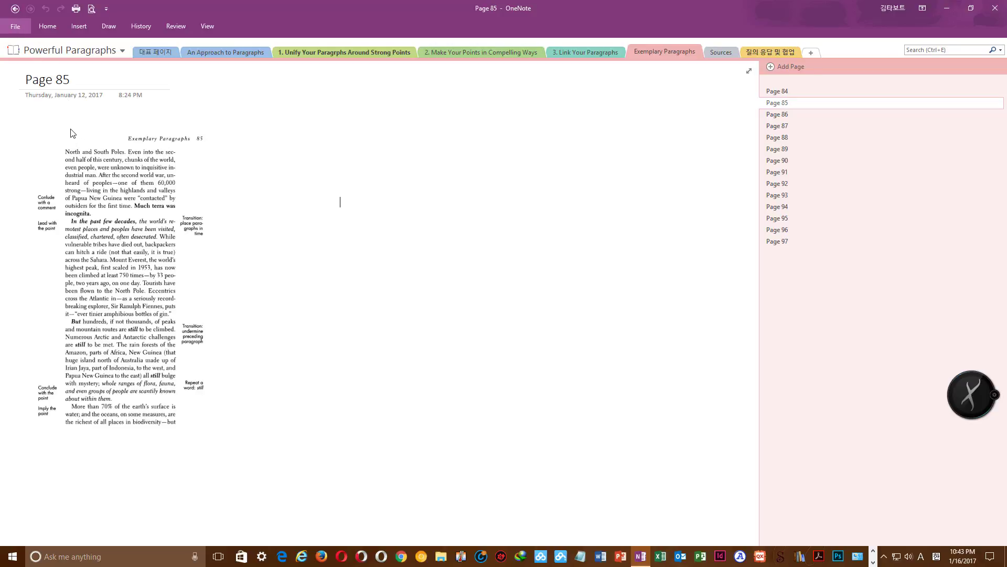
click(20, 28)
click(24, 70)
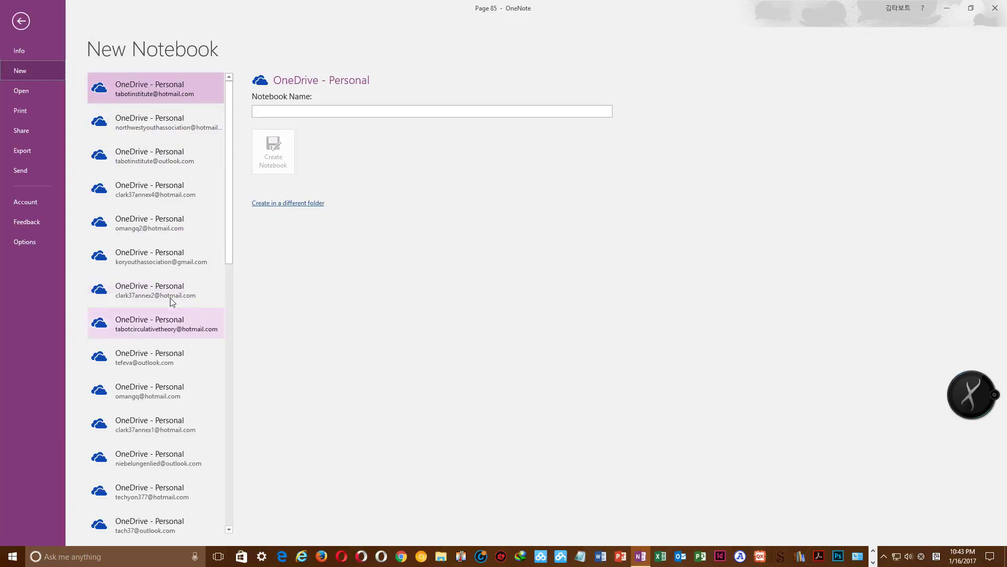
scroll(159, 339, down, 3)
scroll(159, 341, down, 8)
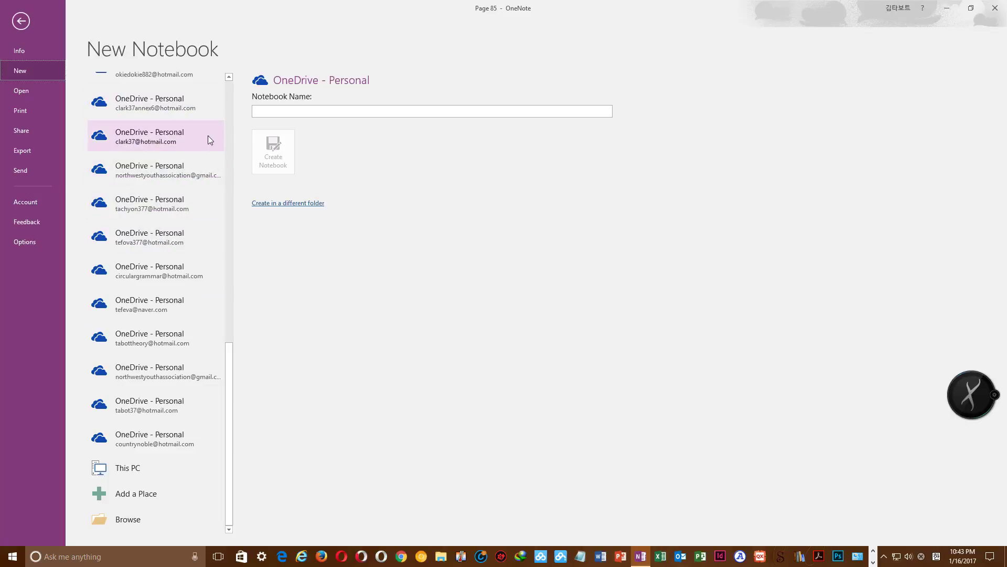
Select one of the personal OneDrive accounts as a new notebook's location, and look through the account's connected services
click(162, 134)
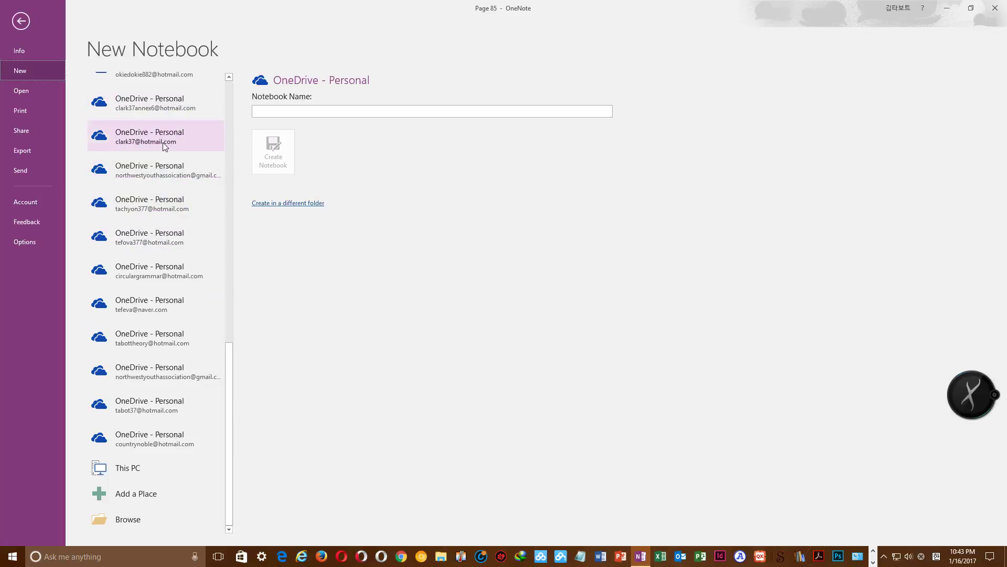
click(290, 115)
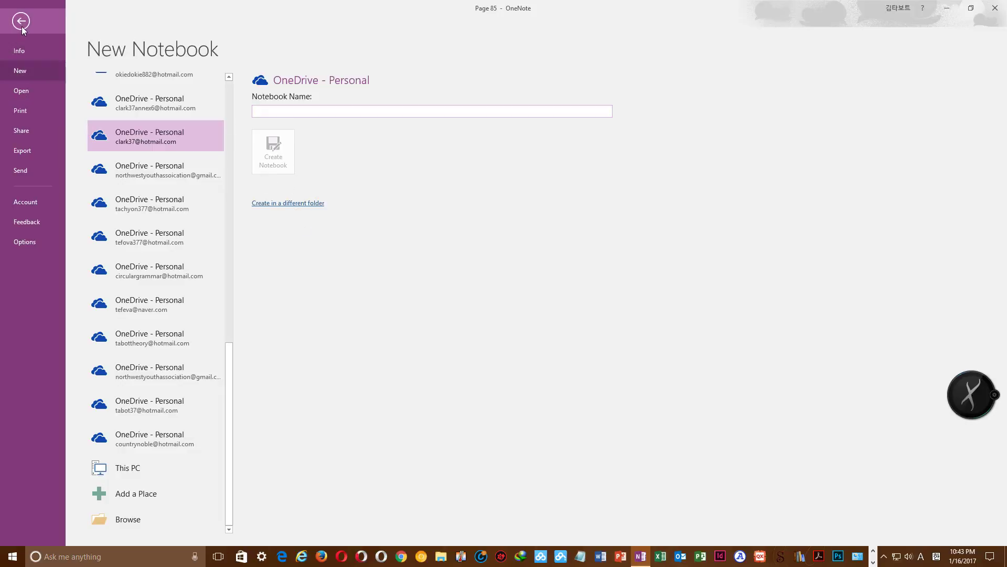
click(26, 202)
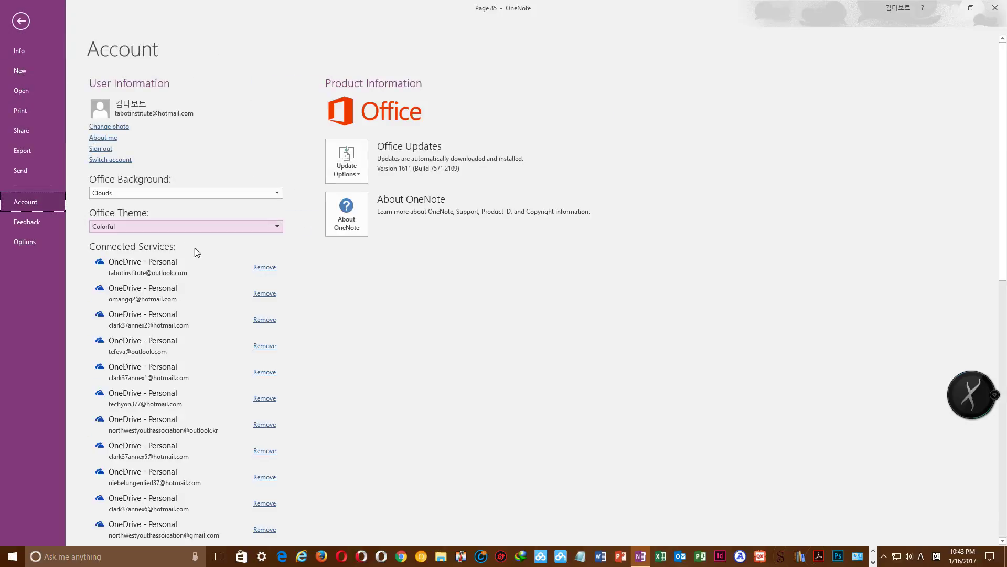
scroll(299, 296, down, 10)
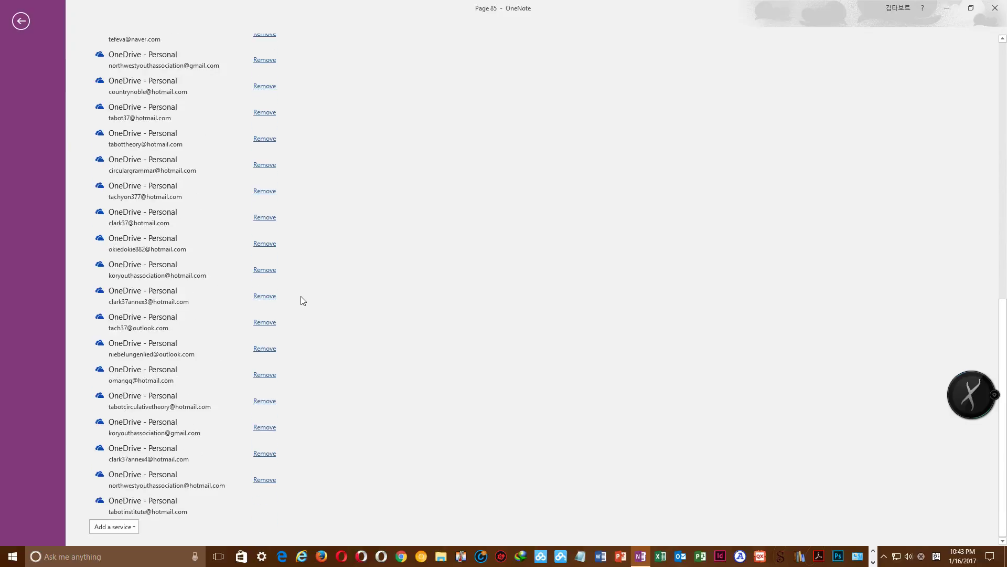
scroll(300, 296, up, 10)
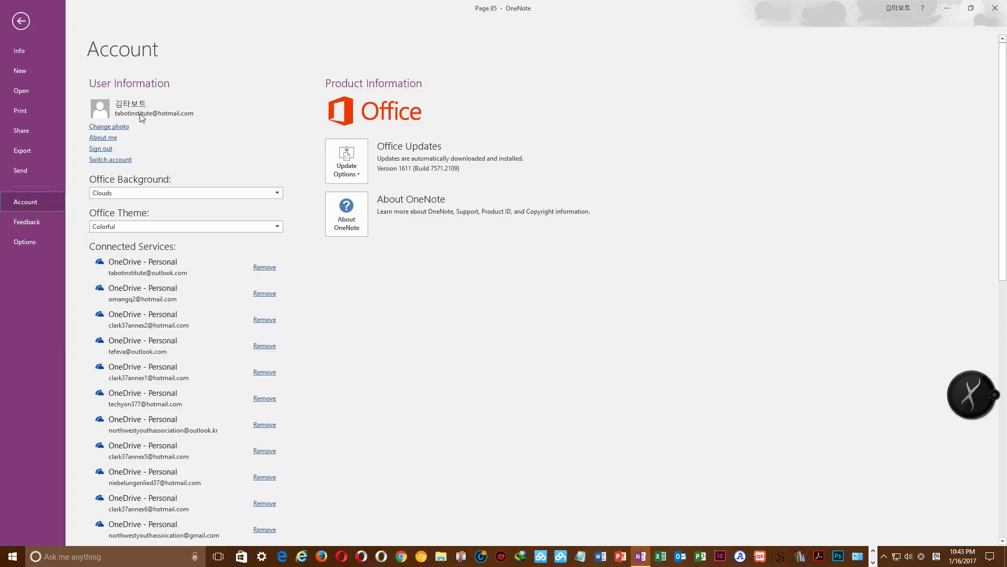
Check the options for switching accounts, look over the connected OneDrive services again, and return to Page 85
click(111, 160)
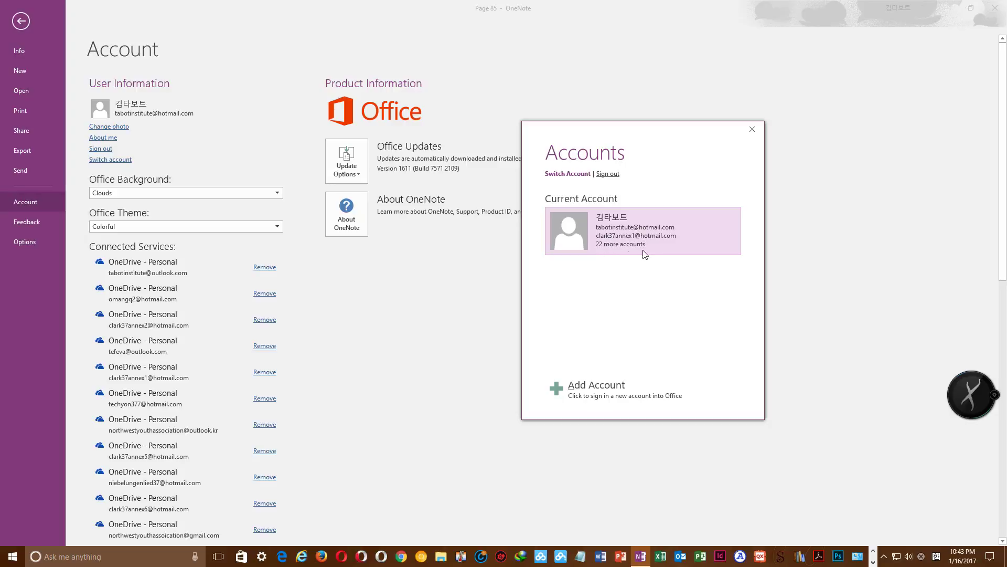
click(753, 129)
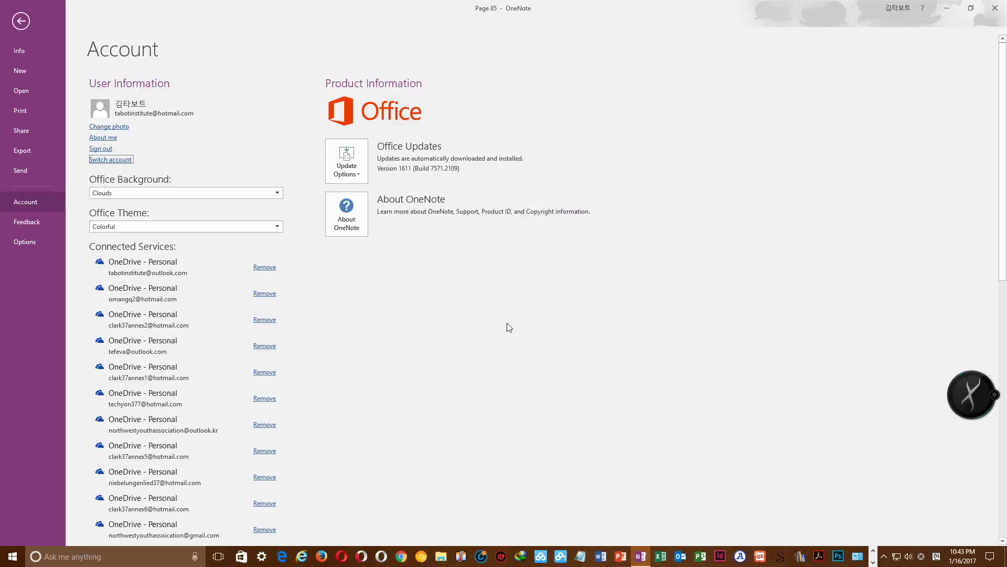
scroll(401, 338, down, 5)
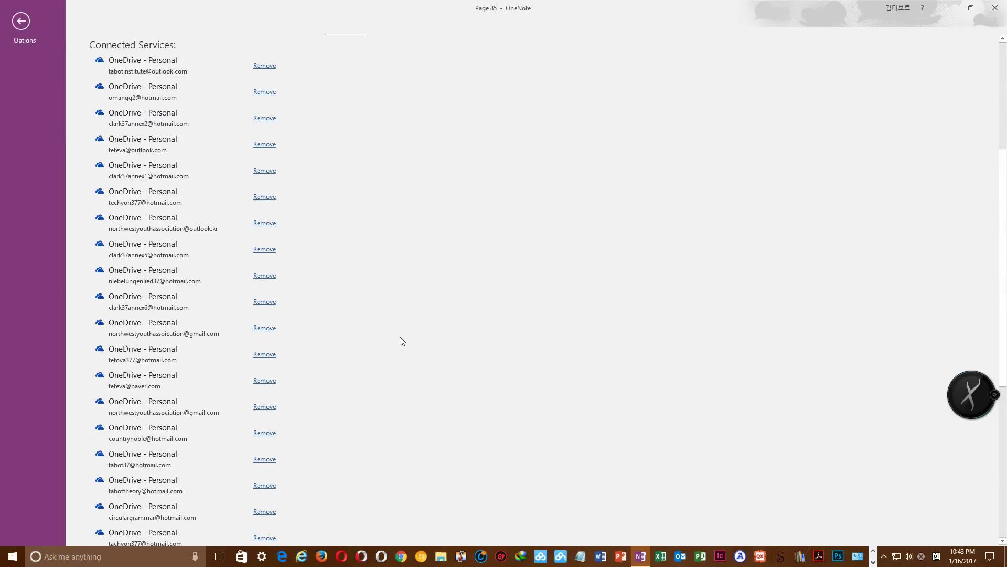
scroll(401, 341, up, 5)
scroll(361, 328, down, 2)
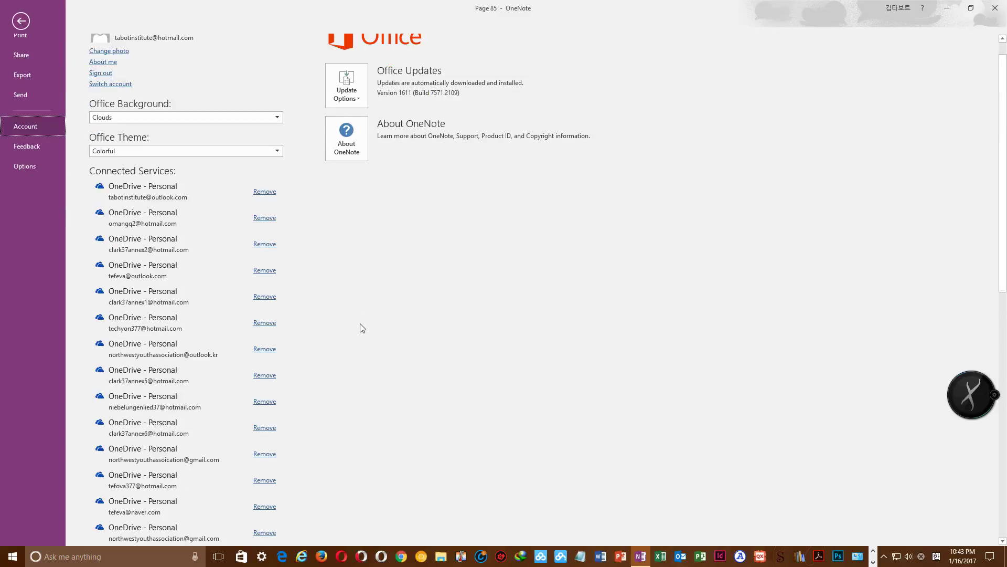
scroll(361, 326, down, 2)
scroll(365, 326, up, 4)
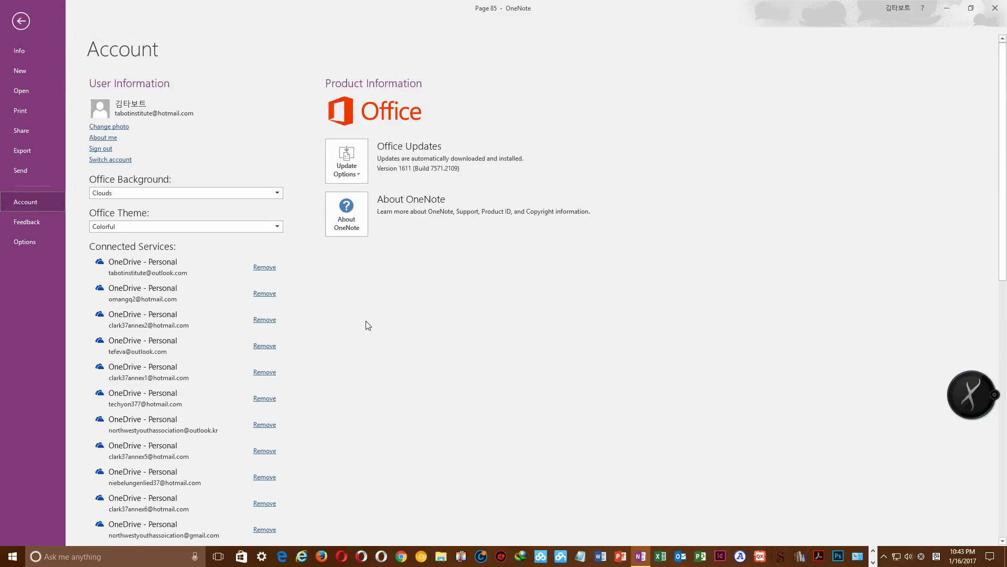
scroll(367, 325, down, 2)
scroll(367, 325, up, 2)
click(21, 21)
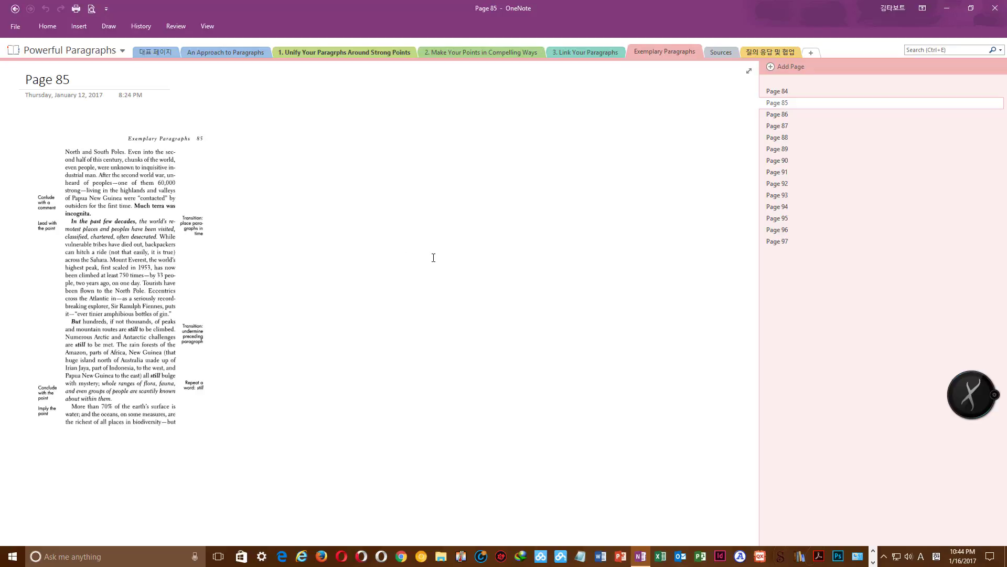
Open the 탄기국 TMT 방송국 notebook and view the Interpol red notice page in its 영어 방송 대본 section
click(377, 164)
key(ctrl+g)
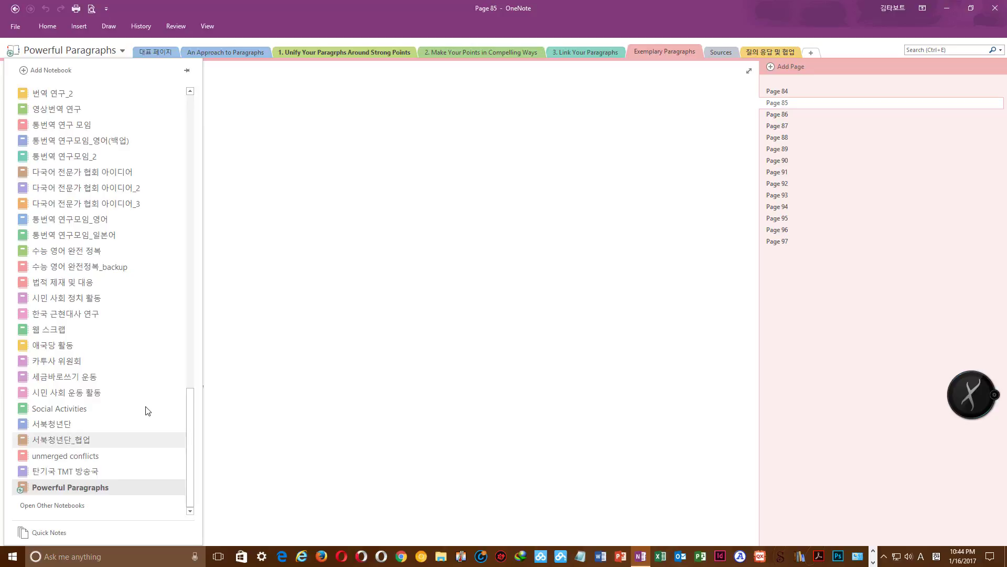
click(101, 470)
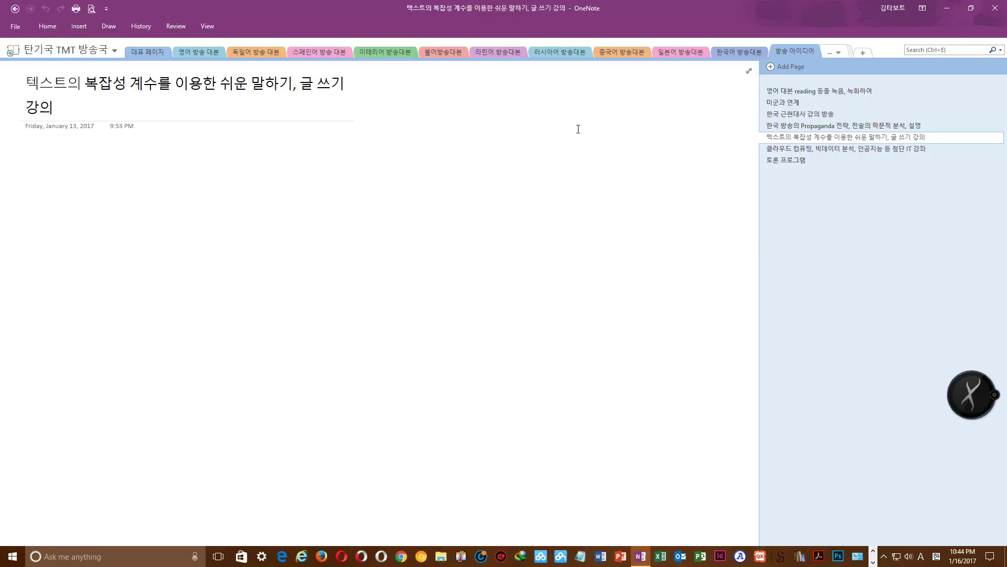
click(580, 151)
click(208, 56)
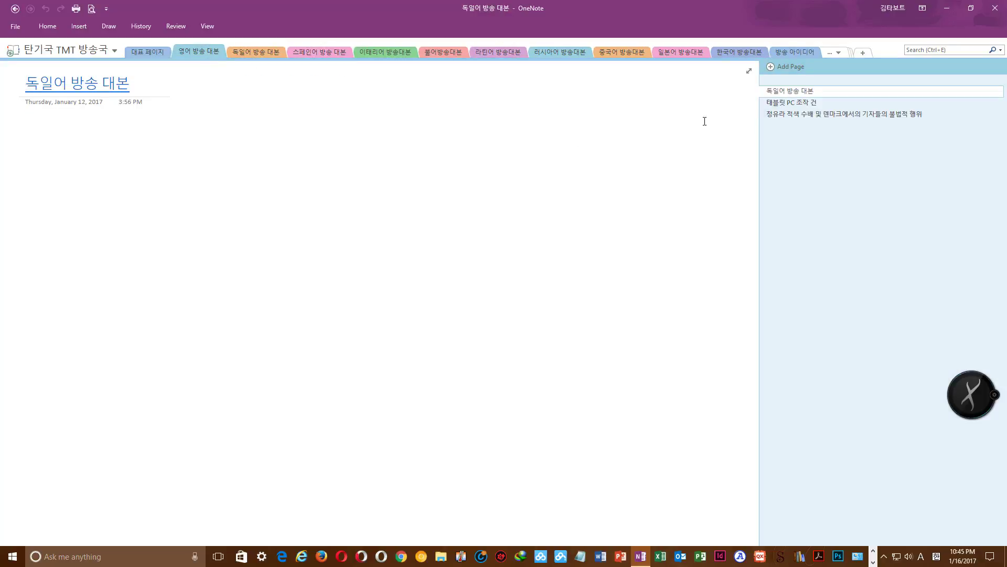
click(785, 114)
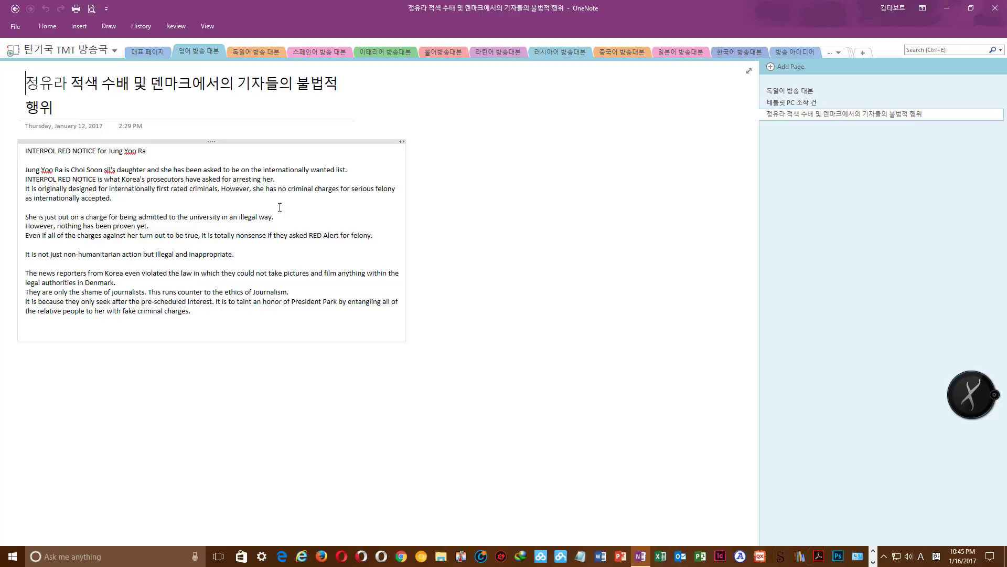
Follow the 독일어 방송 대본 page's title link to the German script section and view its INTERPOL ROTE BEKANNTMACHUNG page
click(774, 90)
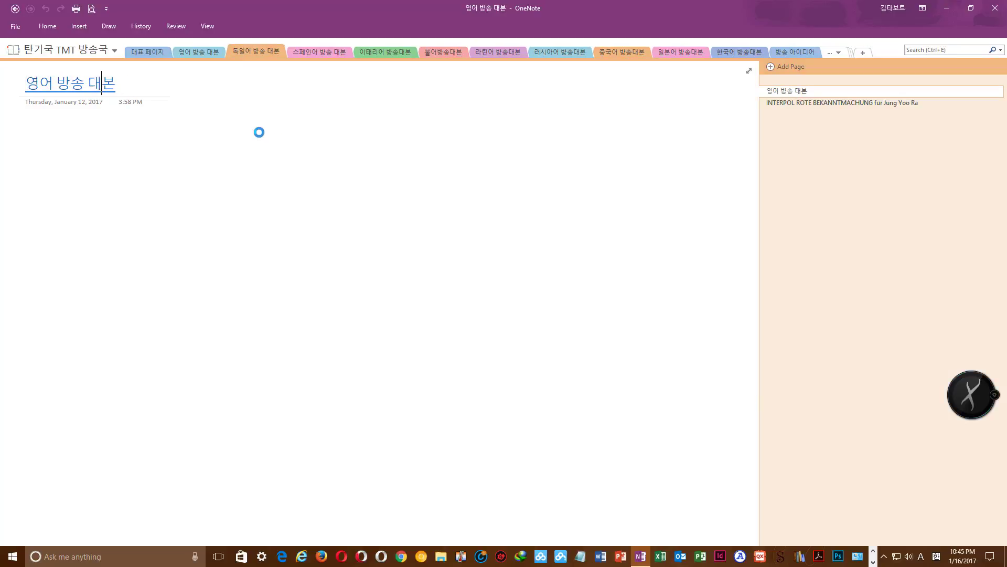
click(116, 87)
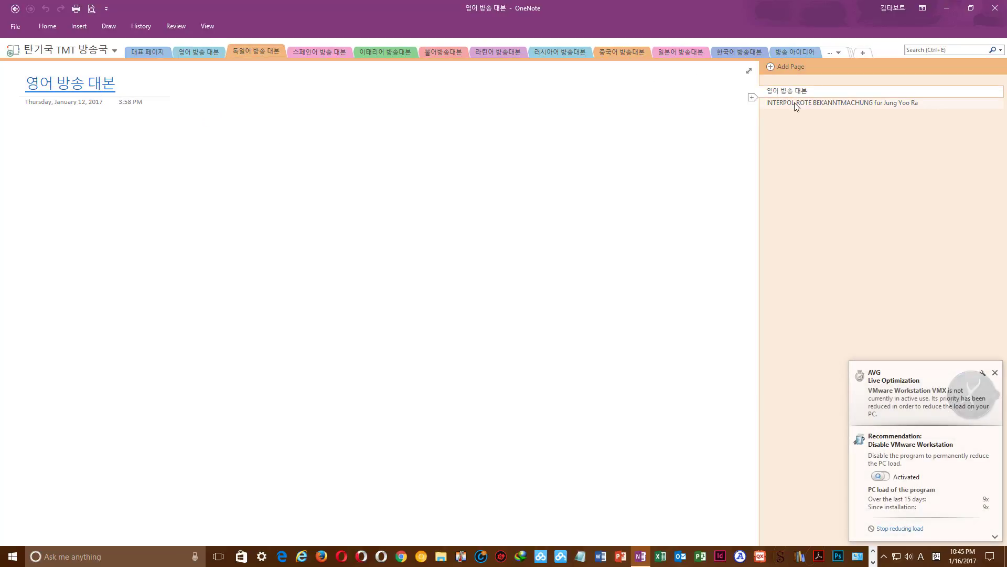
click(799, 103)
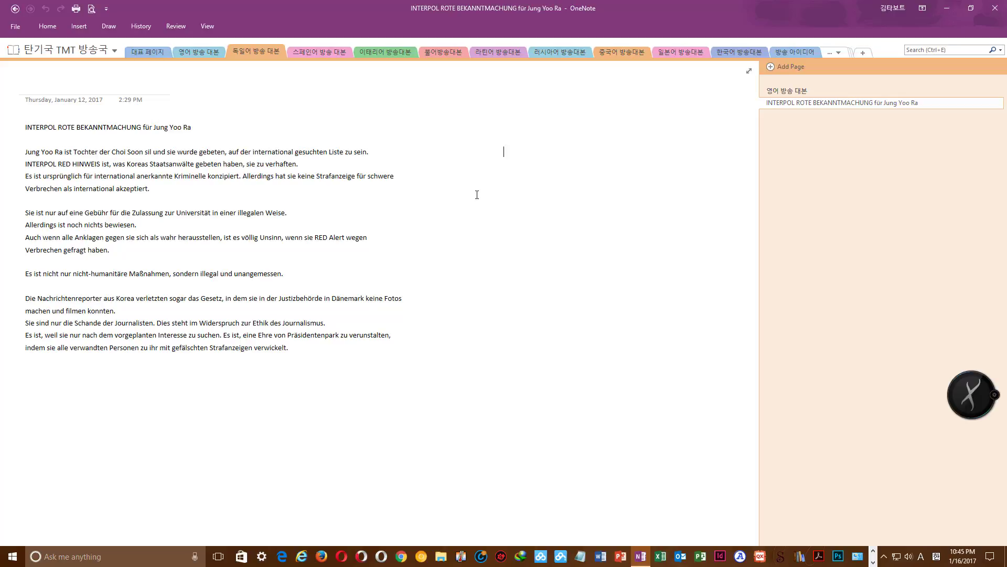
Check the list of open notebooks around 탄기국 TMT 방송국 and return to the German script page
click(102, 56)
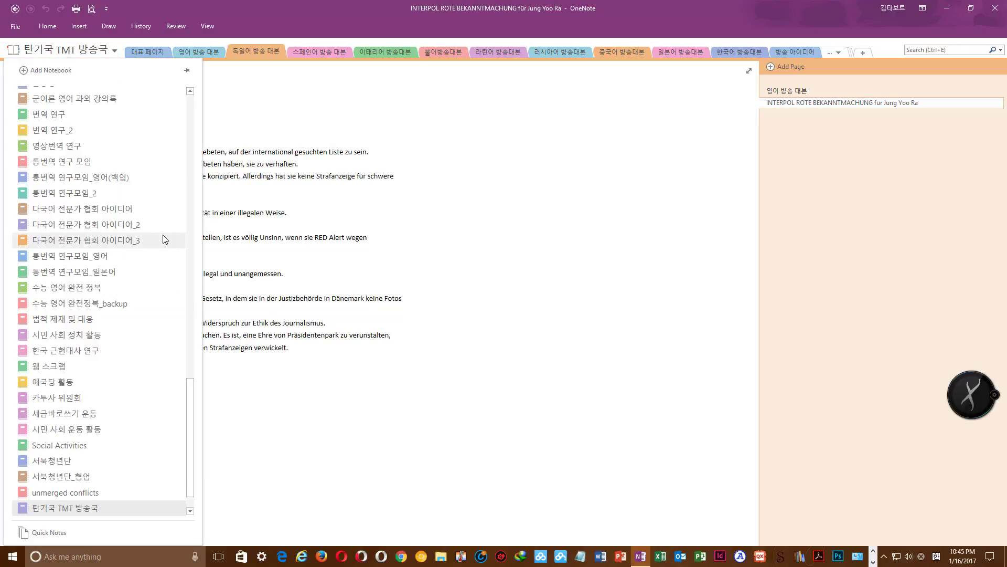
scroll(164, 234, down, 1)
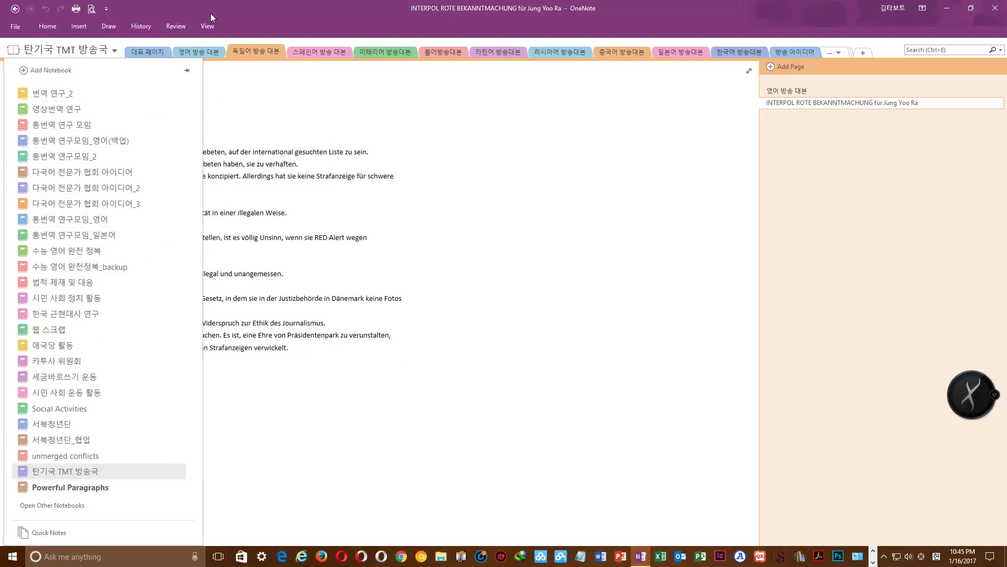
click(267, 11)
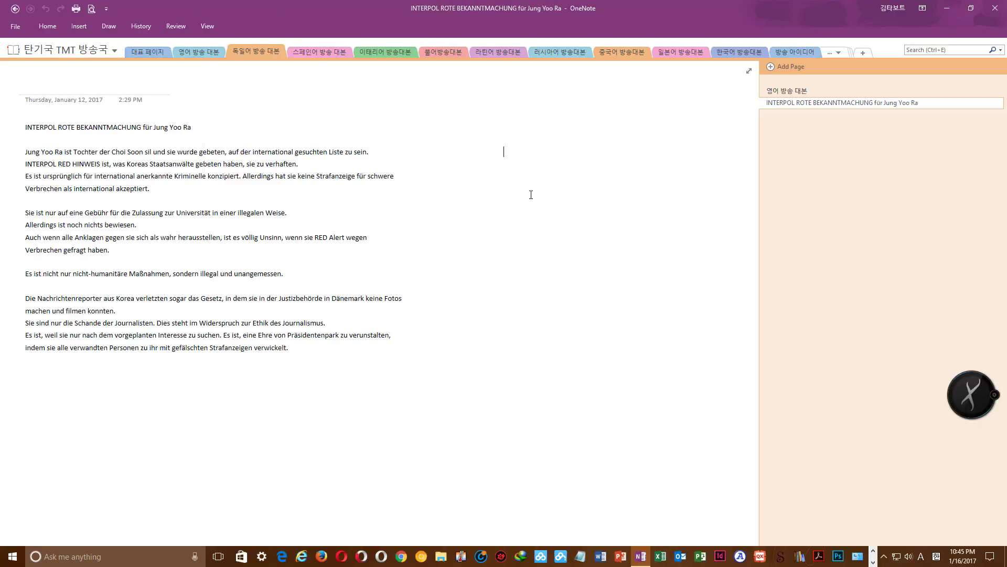
click(86, 59)
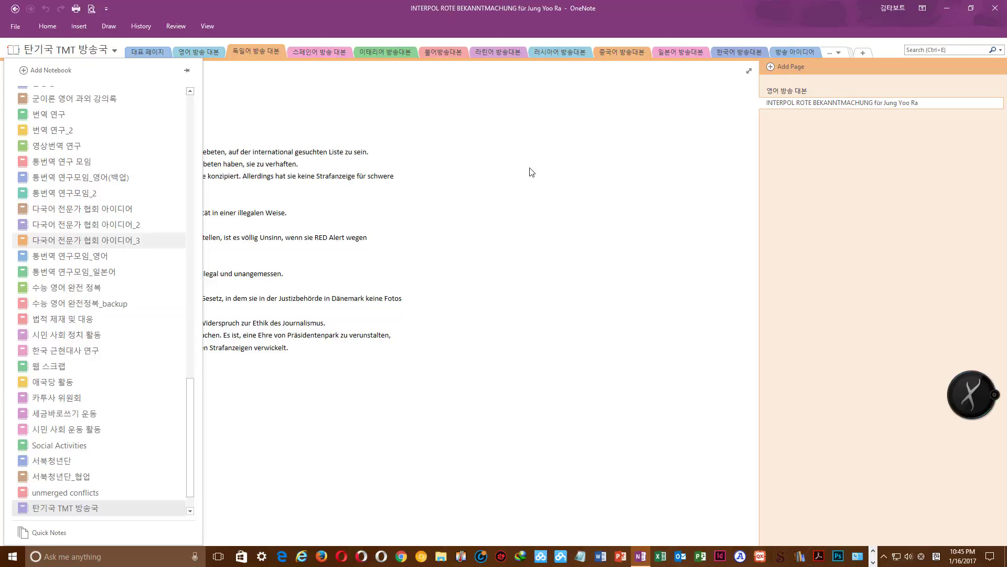
click(529, 152)
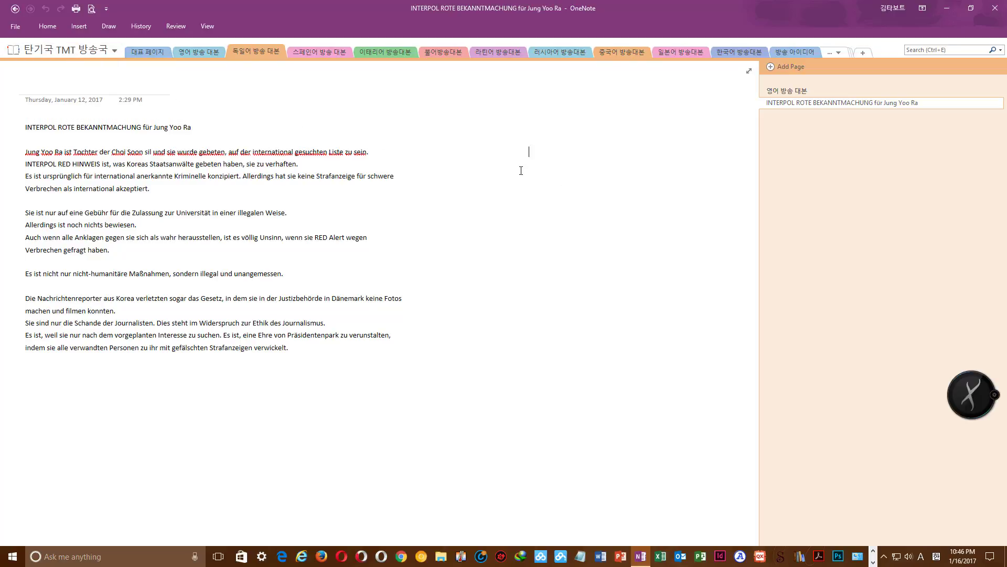
Open 동성애의 모순점 in 책 및 저작물 제작 아이디어 from the recent search picks and follow its title link to 기타 아이디어
click(918, 50)
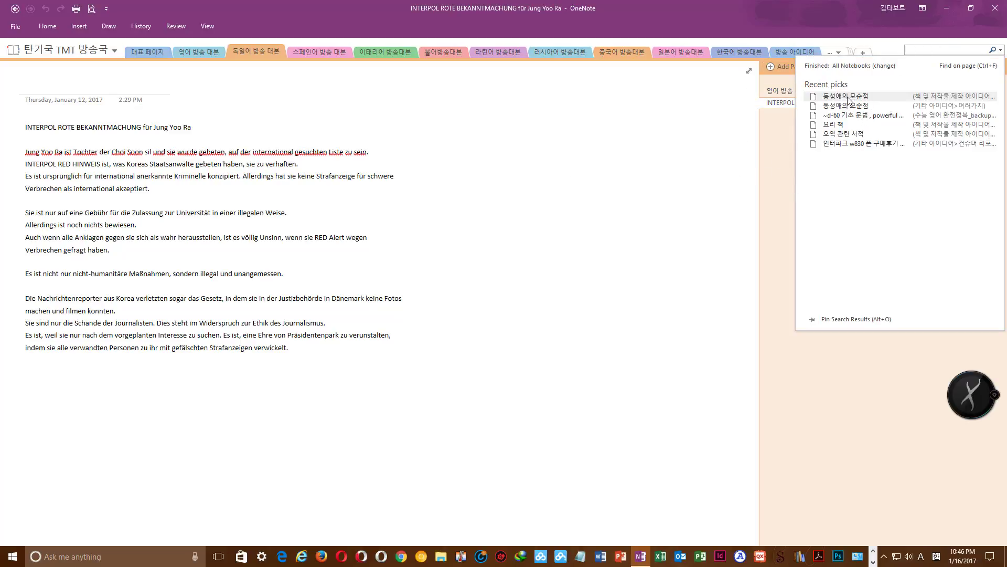
click(850, 99)
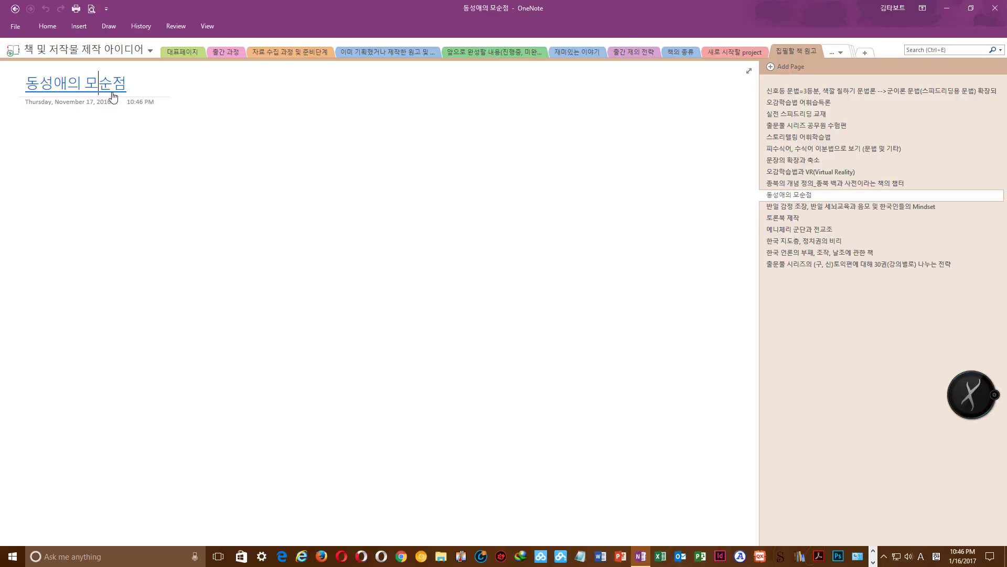
click(106, 85)
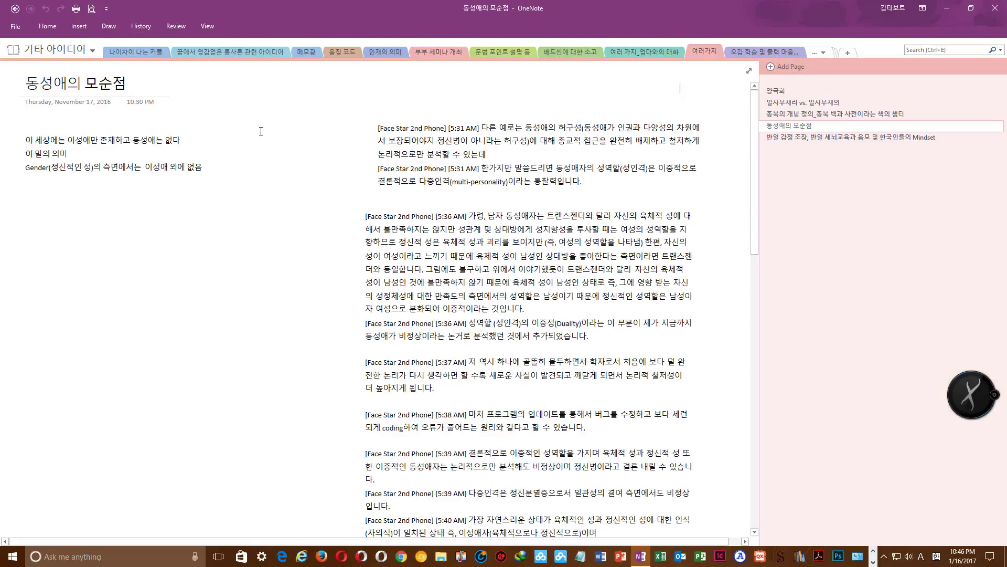
Read the 동성애의 모순점 page and the following page on 반일 감정 조장, and go back to 동성애의 모순점
scroll(289, 178, down, 5)
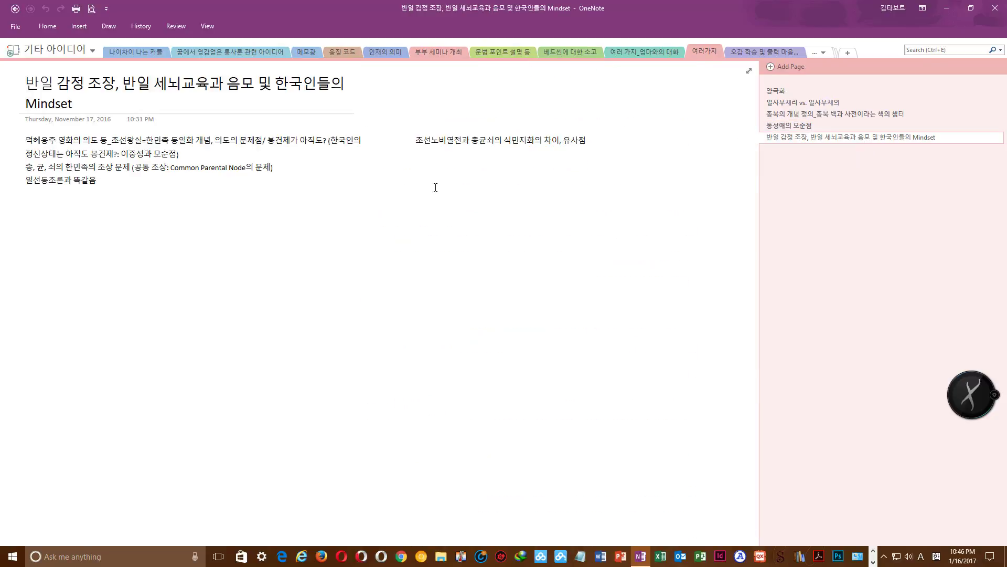
click(354, 140)
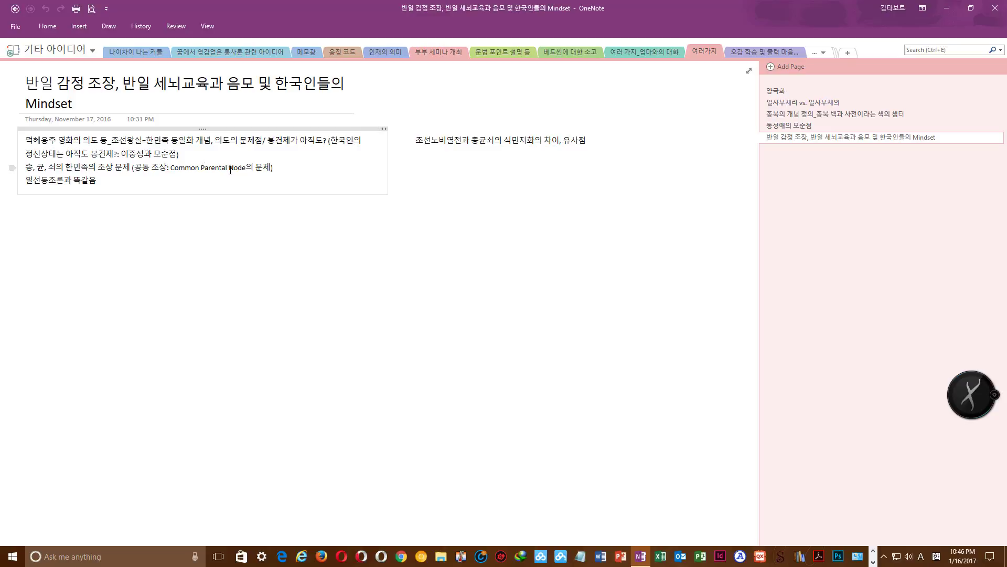
click(412, 199)
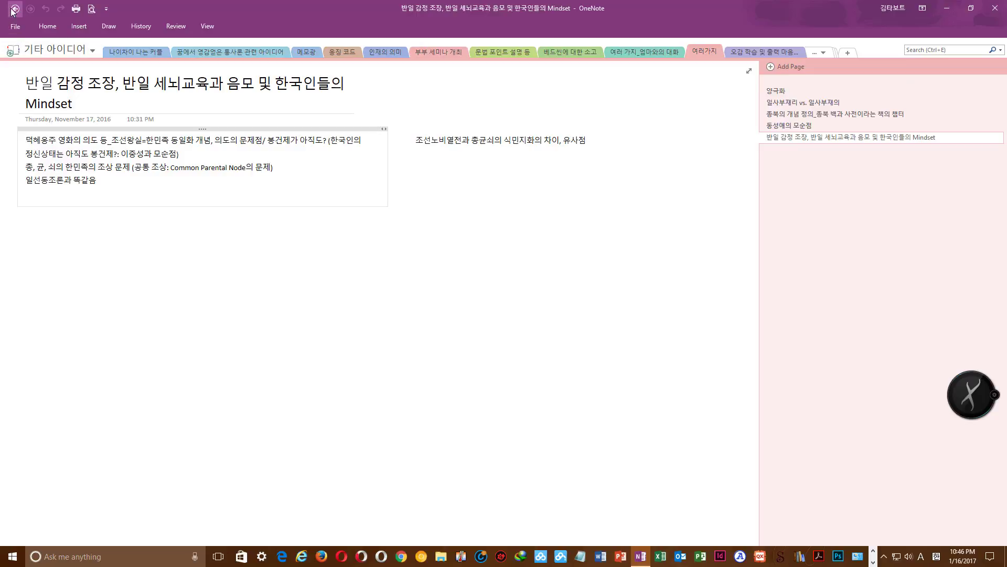
key(alt+Left)
Look through the list of open notebooks and open the 링크의 개념 의의 기능 활용법 notebook at its 링크의 의의 page
scroll(314, 188, up, 3)
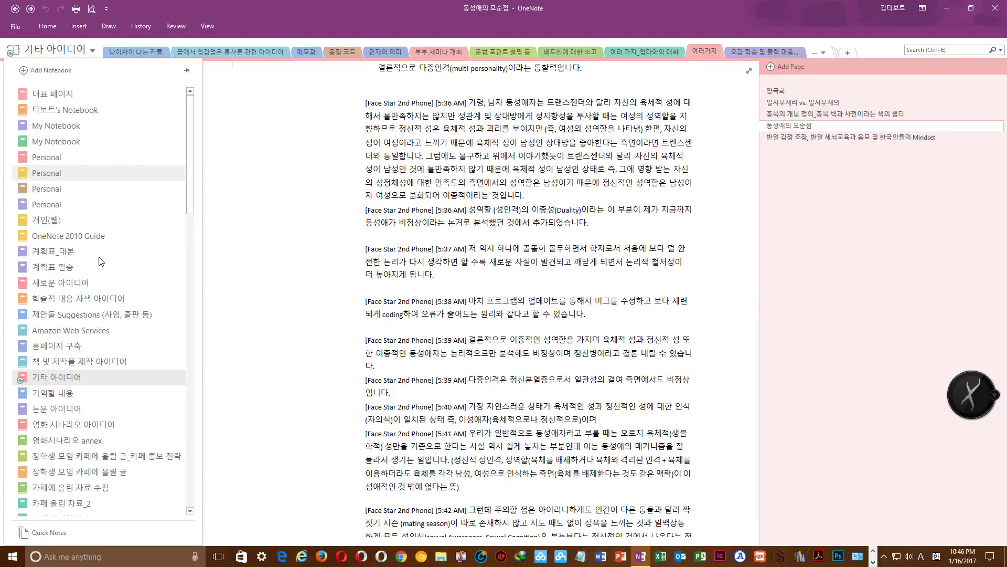
scroll(101, 259, down, 2)
scroll(103, 260, down, 8)
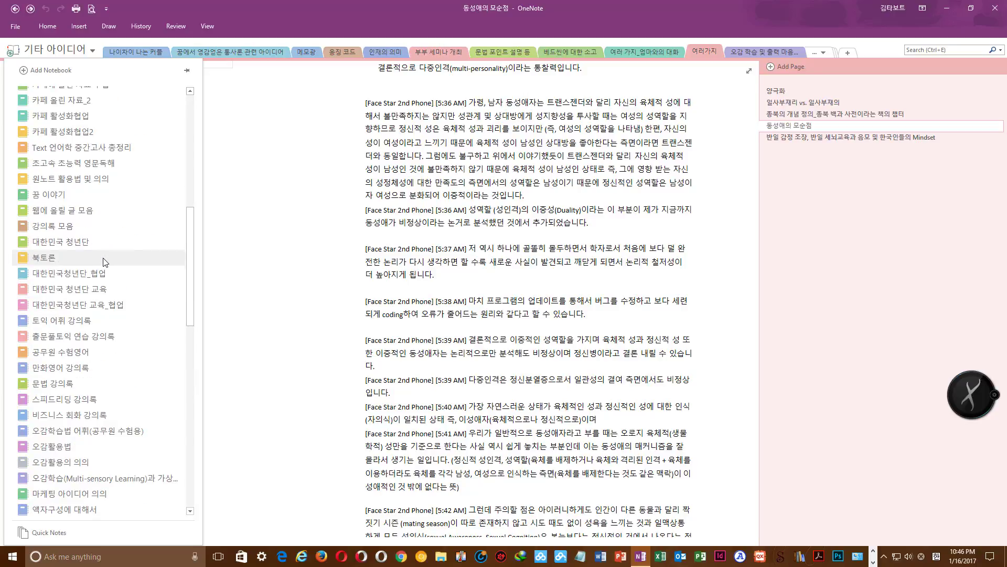
scroll(108, 265, down, 3)
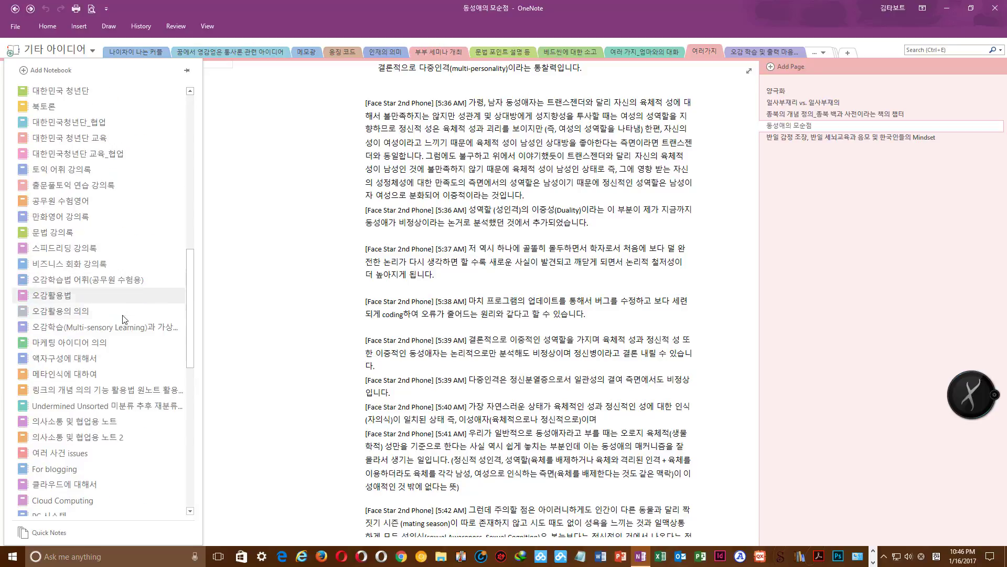
scroll(130, 351, down, 3)
scroll(132, 356, down, 4)
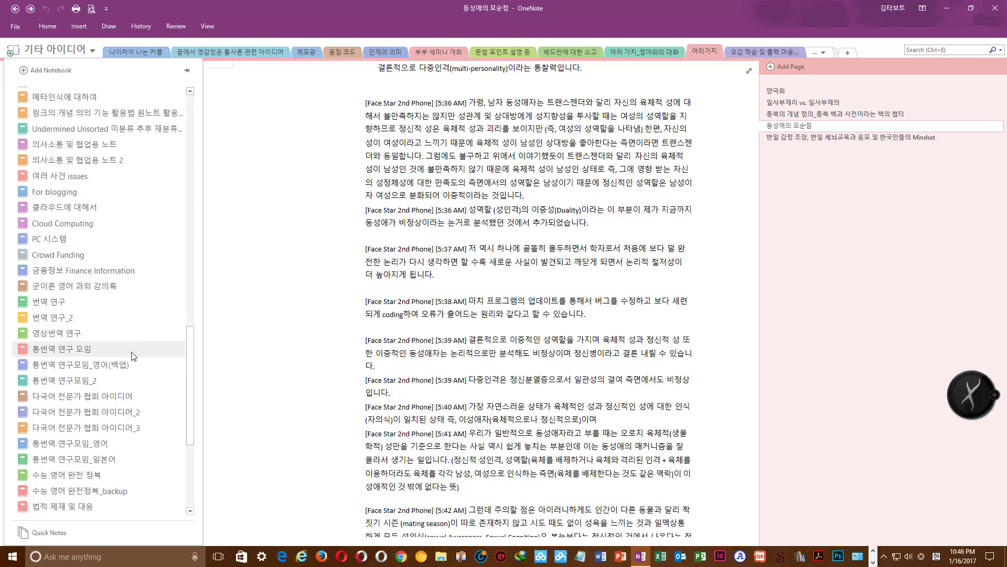
scroll(132, 356, up, 6)
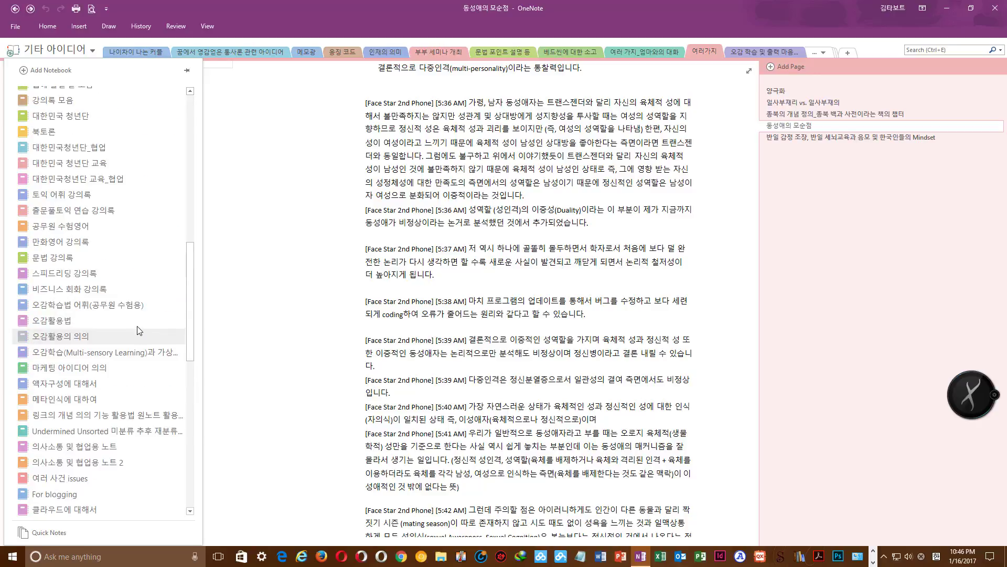
scroll(137, 320, up, 9)
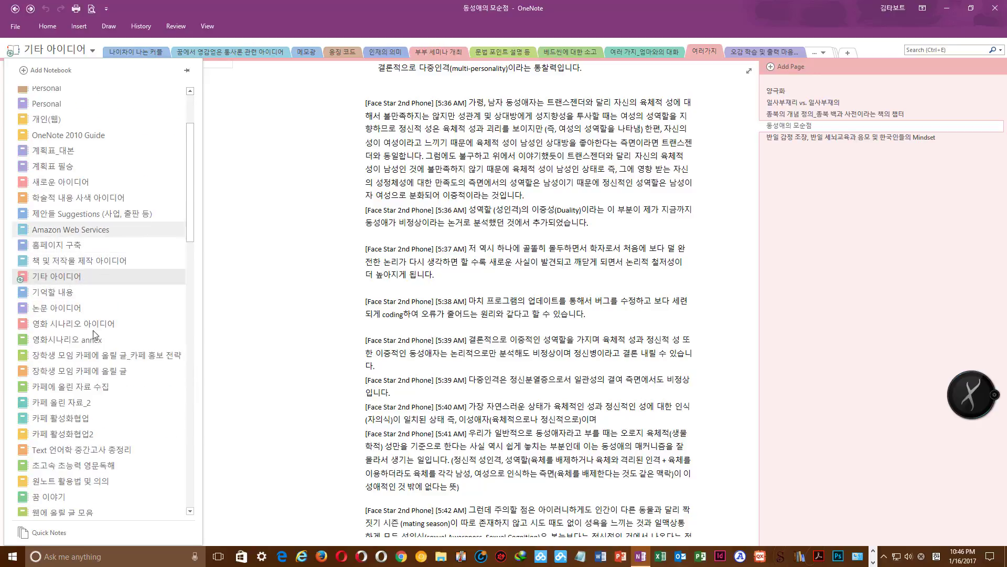
scroll(100, 362, down, 13)
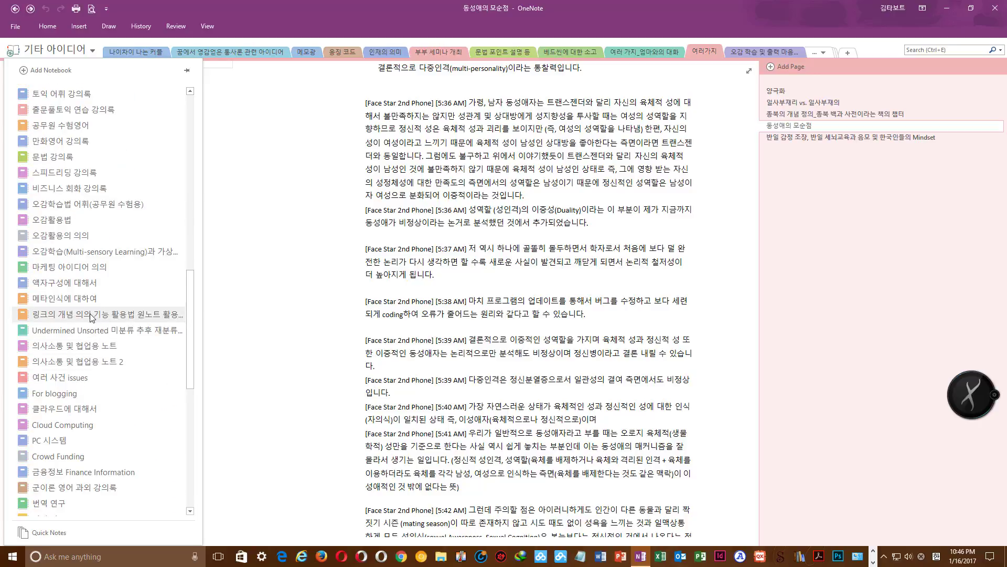
click(92, 315)
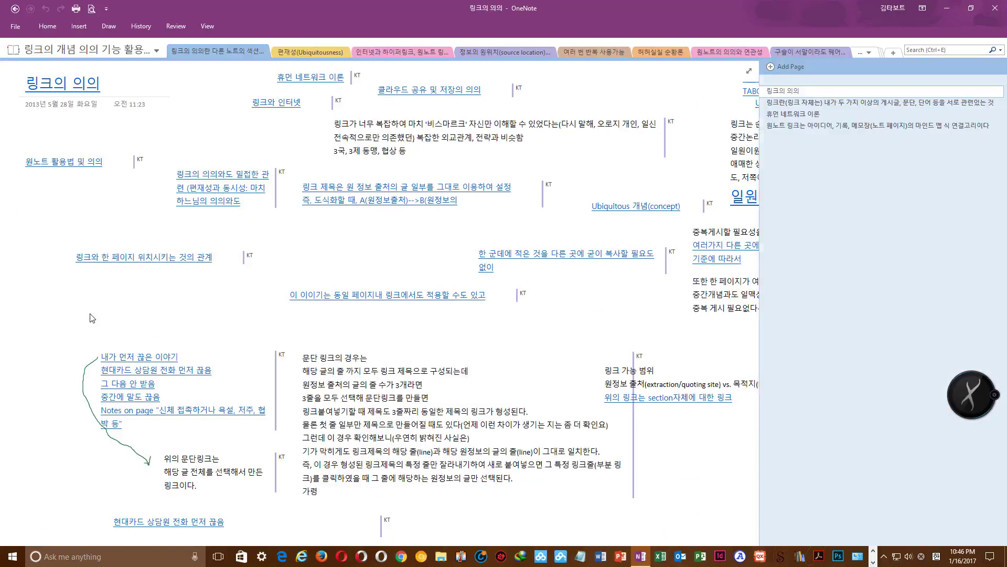
Search all notebooks for 적극적 링크 and open the page "소극적" 개념의 link링크 검색어 활용의 예
click(939, 50)
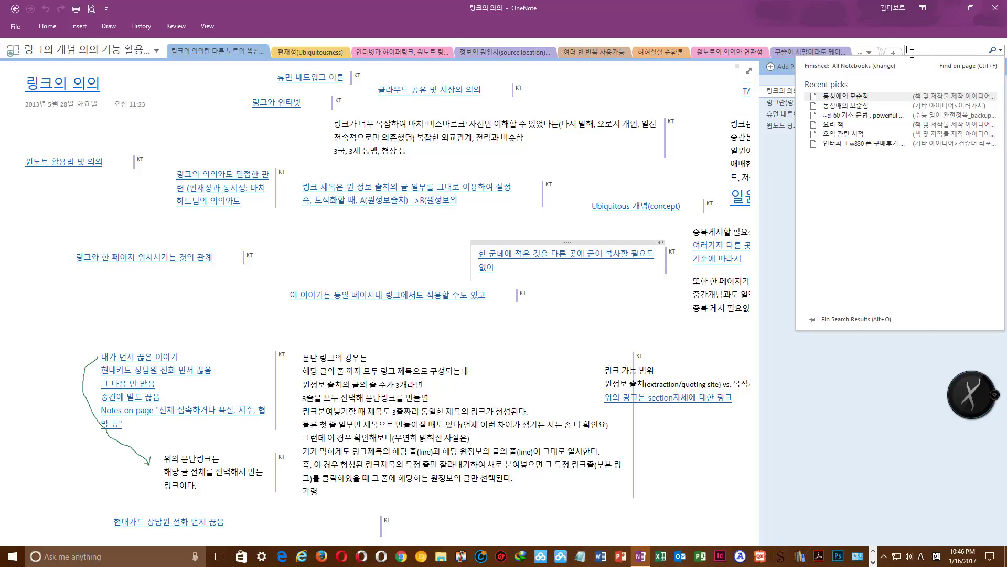
text(t)
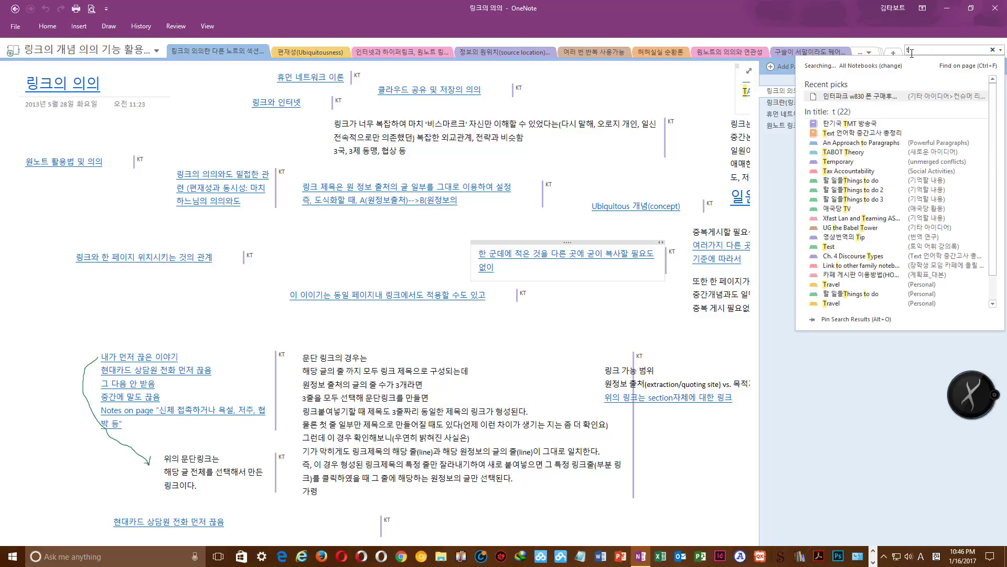
key(BackSpace)
key(Hangul)
text(저)
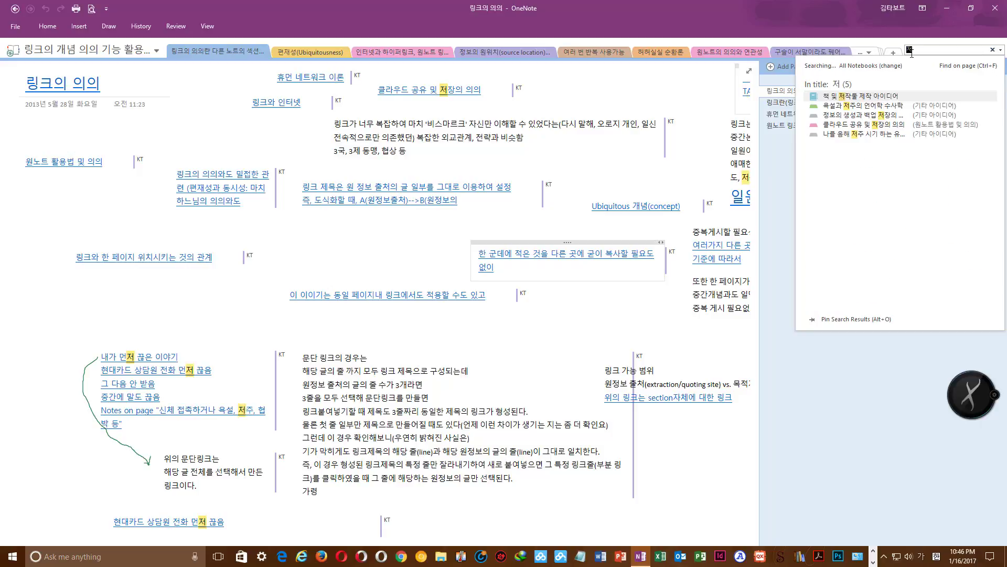
text(ㄱ극적)
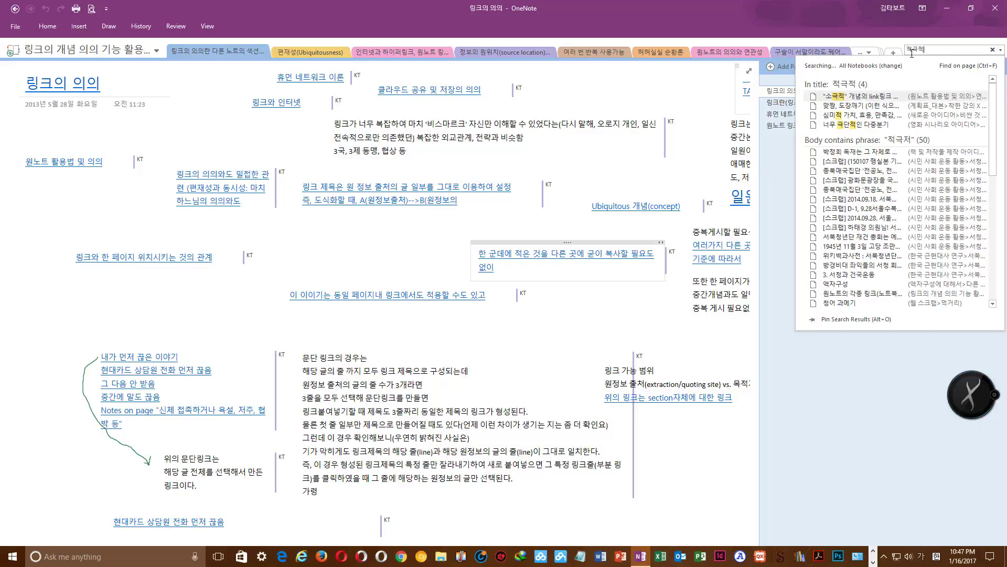
text( 링크)
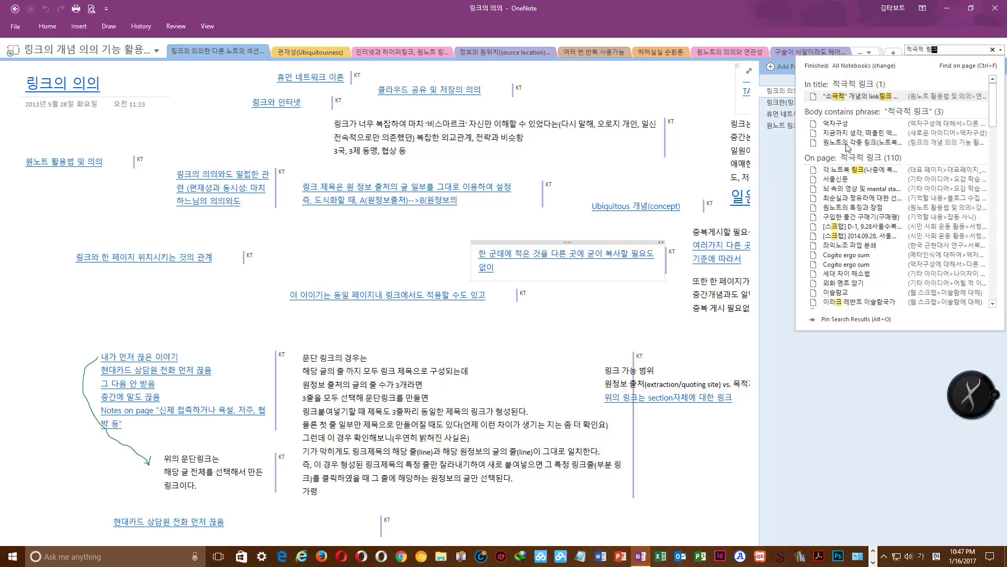
click(879, 98)
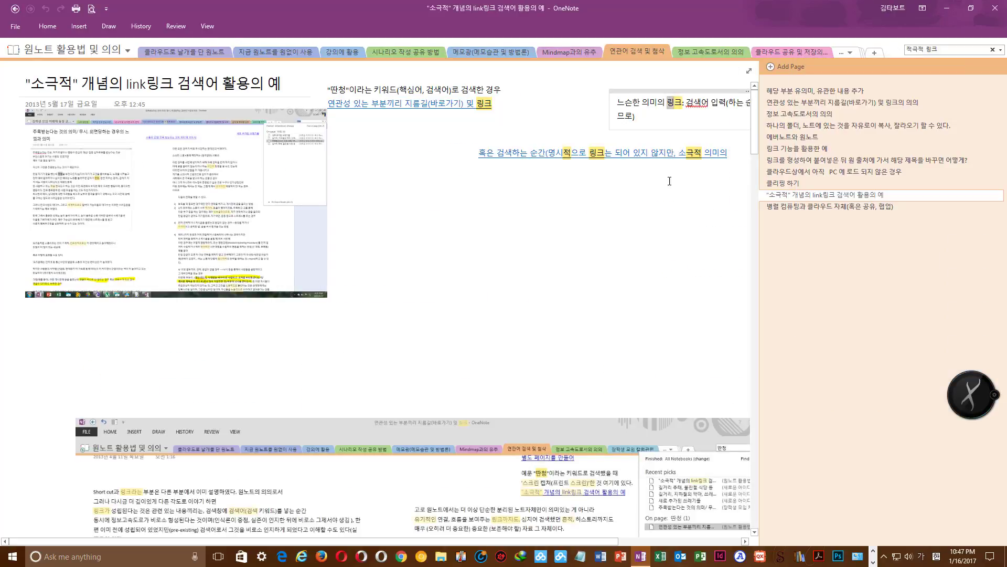
Review the 적극적 링크 search results again and return to the "소극적" 개념의 link링크 page
click(670, 181)
click(944, 50)
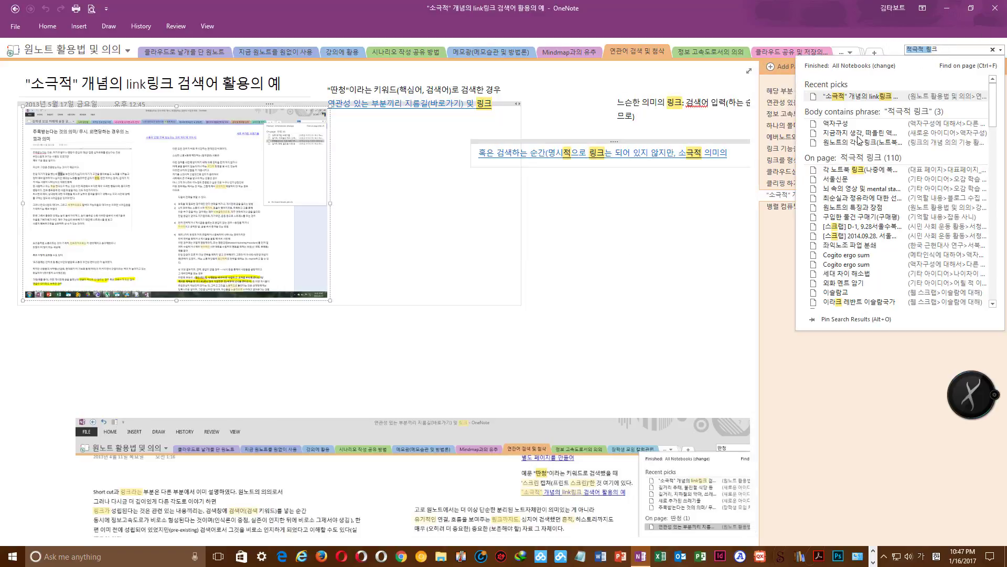
click(945, 47)
click(667, 189)
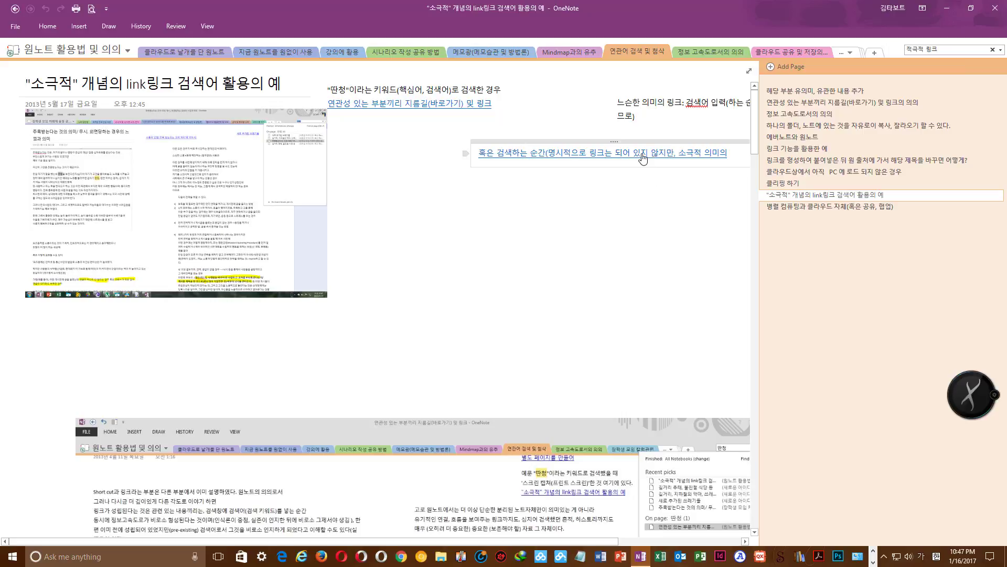
Follow the page's link about passive linking to 연관성 있는 부분끼리 지름길(바로가기) 및 링크의 의의 and read it from the beginning
key(alt+Left)
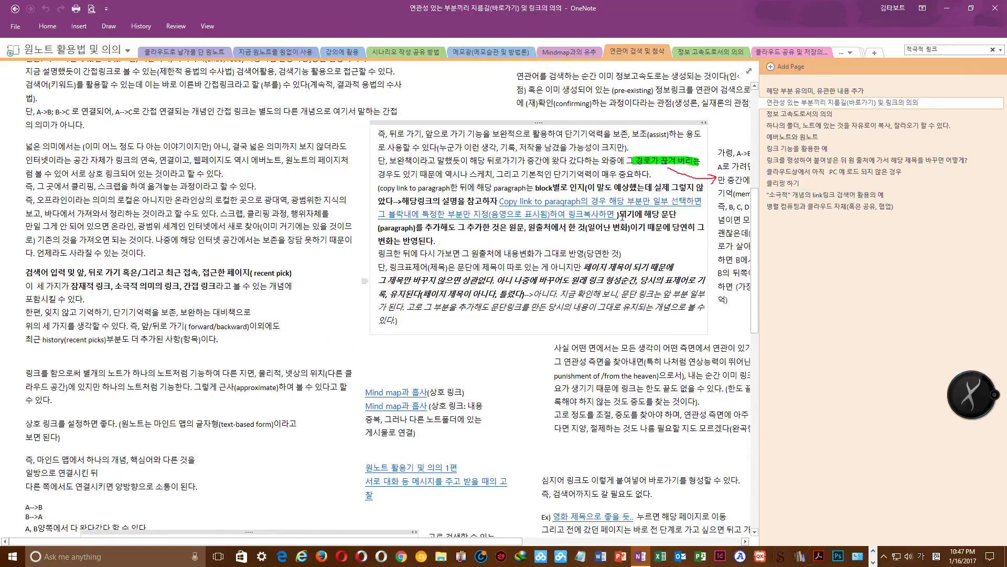
scroll(292, 203, up, 7)
scroll(293, 203, up, 3)
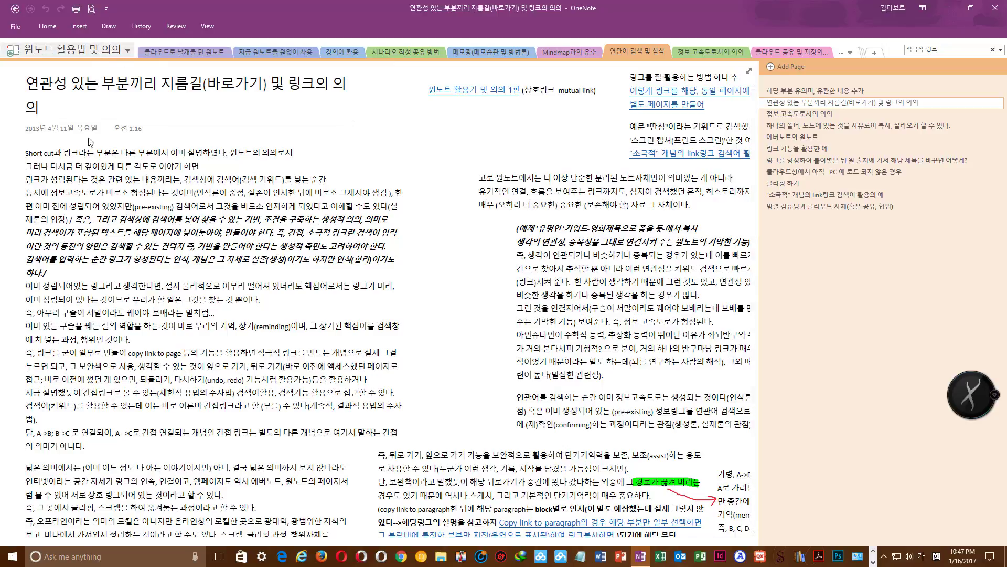
Look through the list of open notebooks down to Powerful Paragraphs and close it
key(ctrl+g)
scroll(124, 240, down, 3)
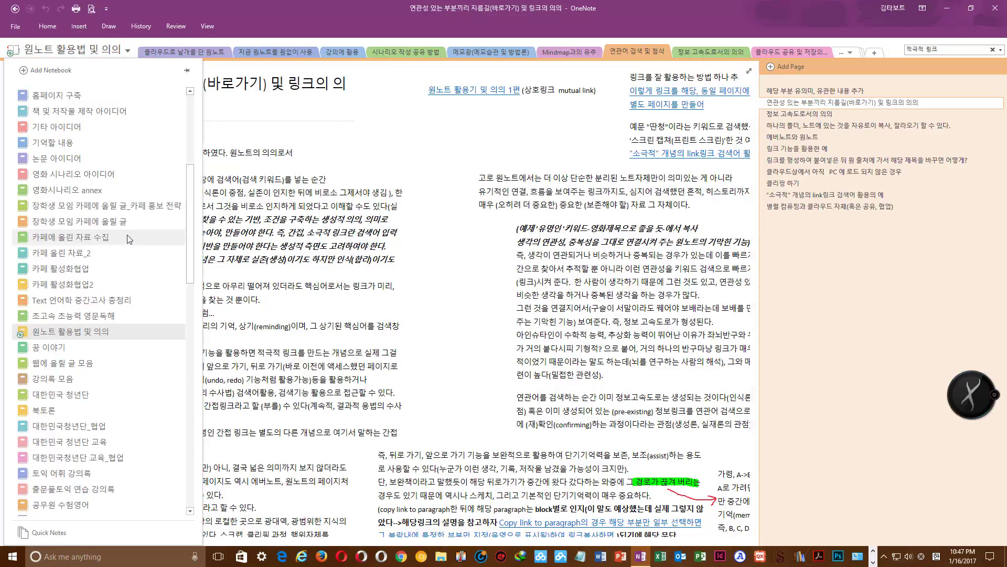
scroll(128, 238, down, 15)
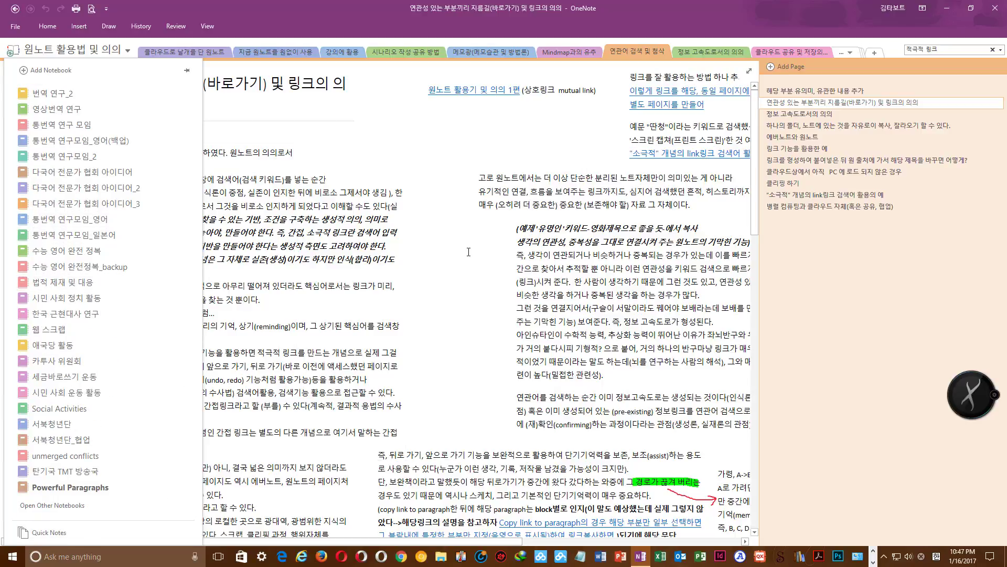
click(473, 269)
Open the page 병렬 컴퓨팅과 클라우드 자체(혹은 공유, 협업), follow its title link to the 편재성(Ubiquitousness) section, and go back
click(782, 207)
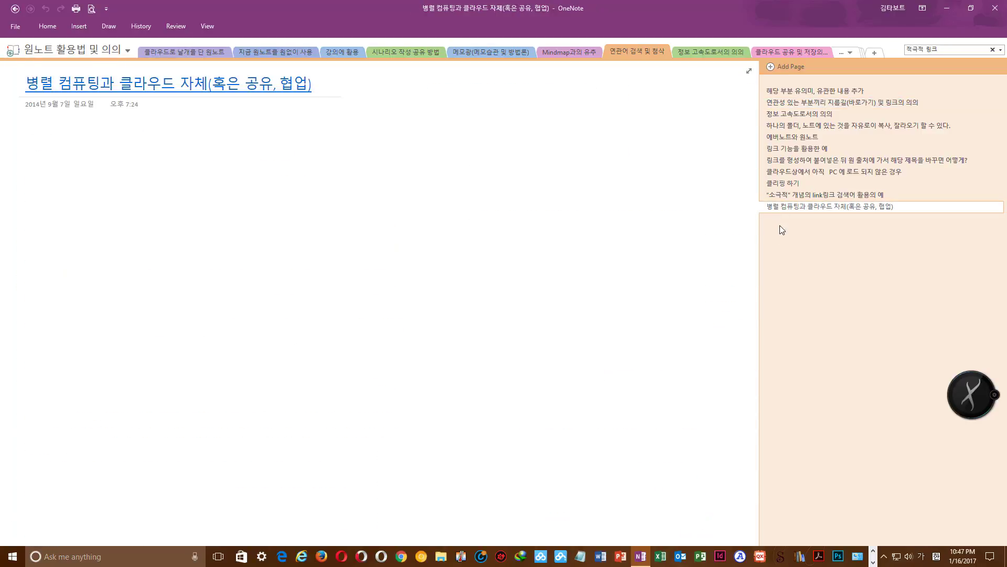
click(256, 98)
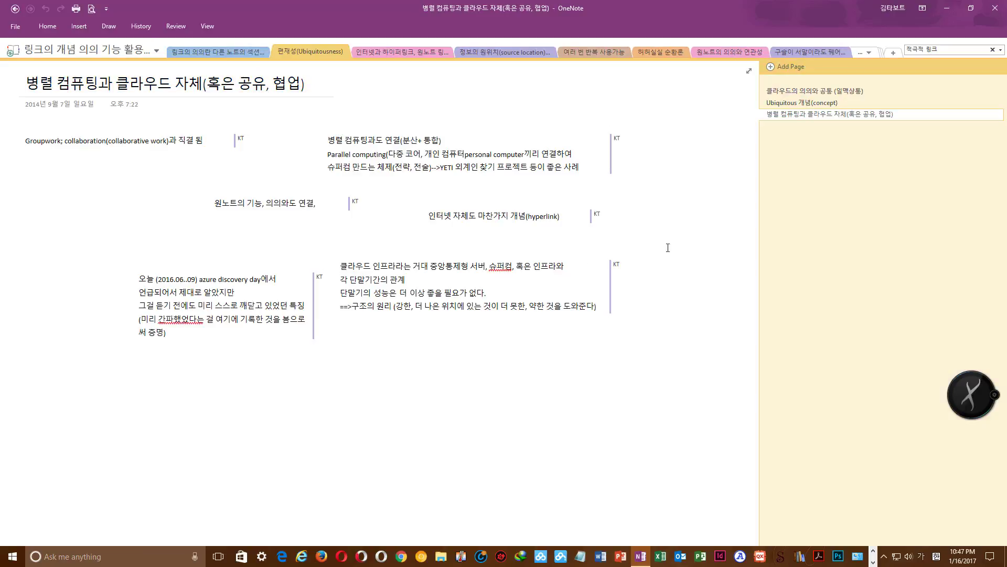
click(15, 8)
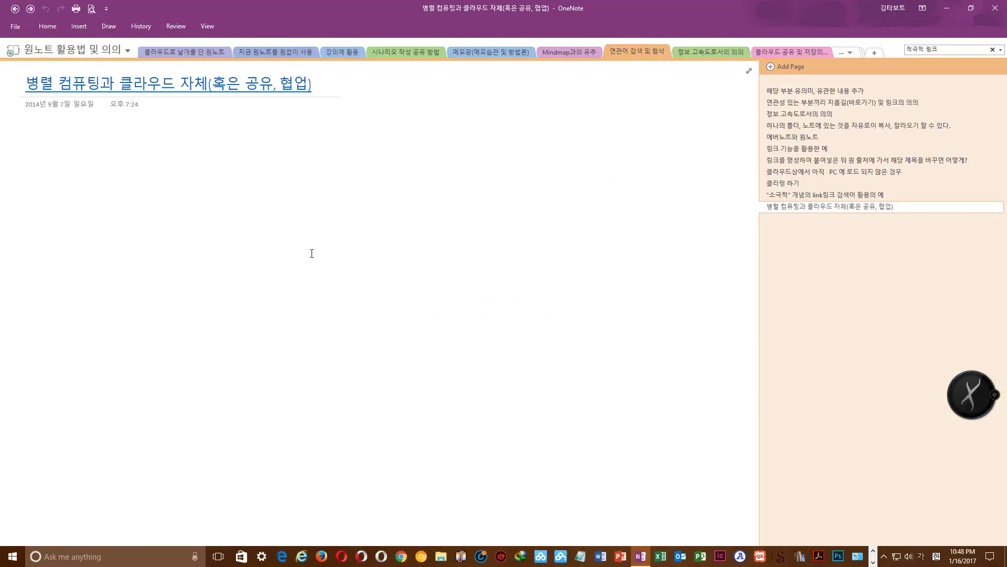
Add a trial note reading ;ㅣ;ㅣ; in the blank area of the page and delete it
click(353, 168)
text(;ㅣ;ㅣ;)
drag(408, 193, 307, 140)
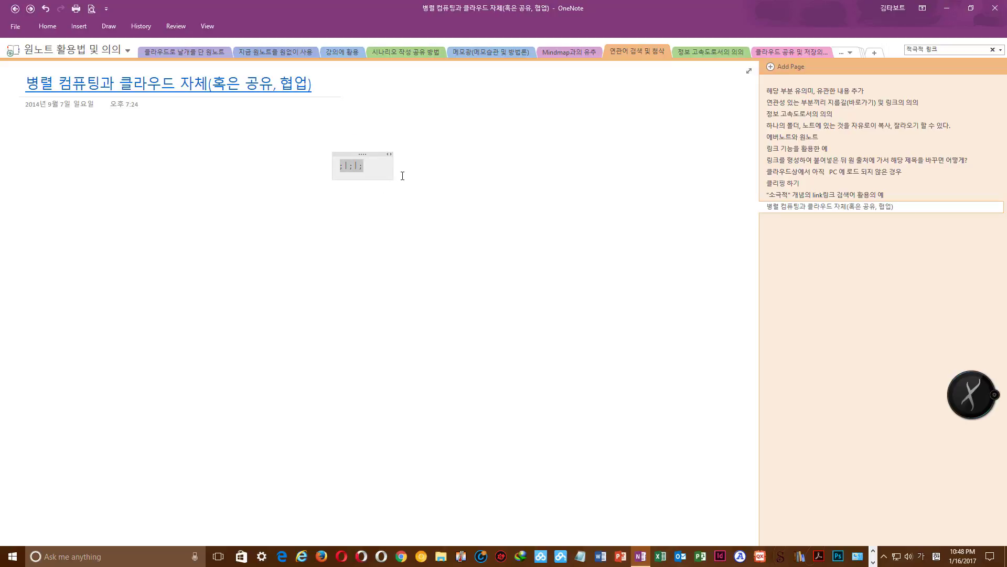
key(Delete)
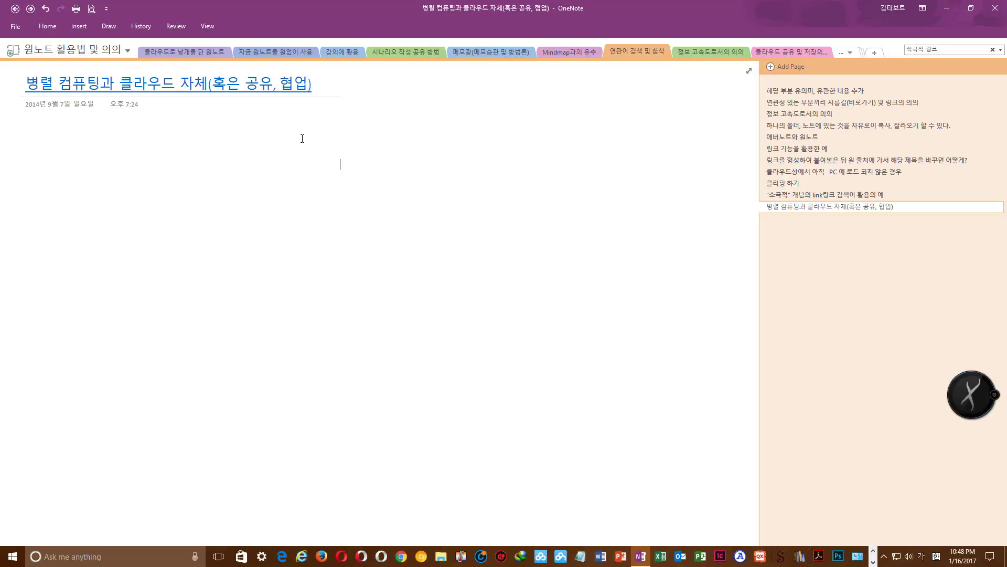
drag(298, 135, 546, 329)
Place two separate notes reading ㅣ;ㅣ; and ;;ㅣ;ㅣ on the blank page and move the second one below the first
click(303, 152)
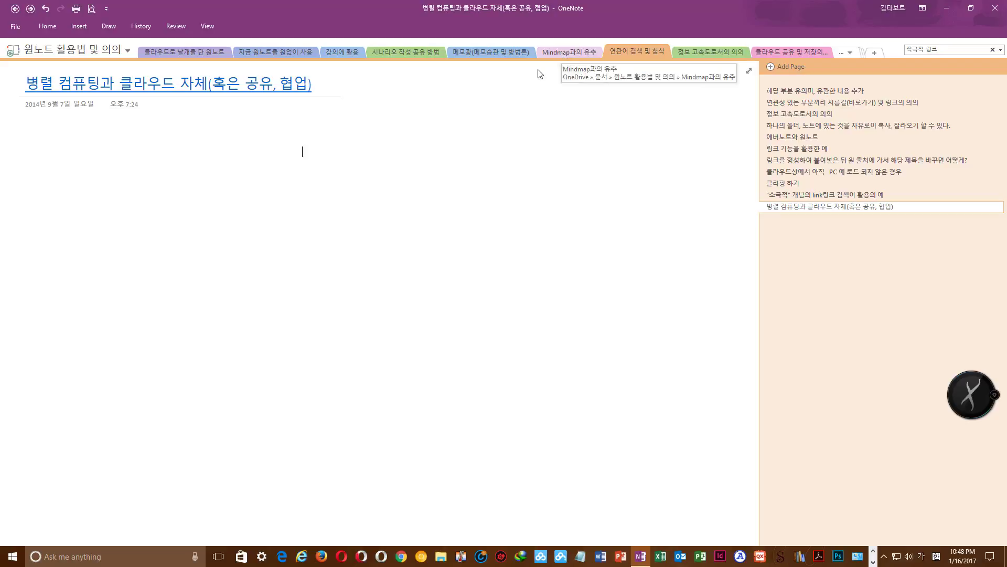
text(l;l;)
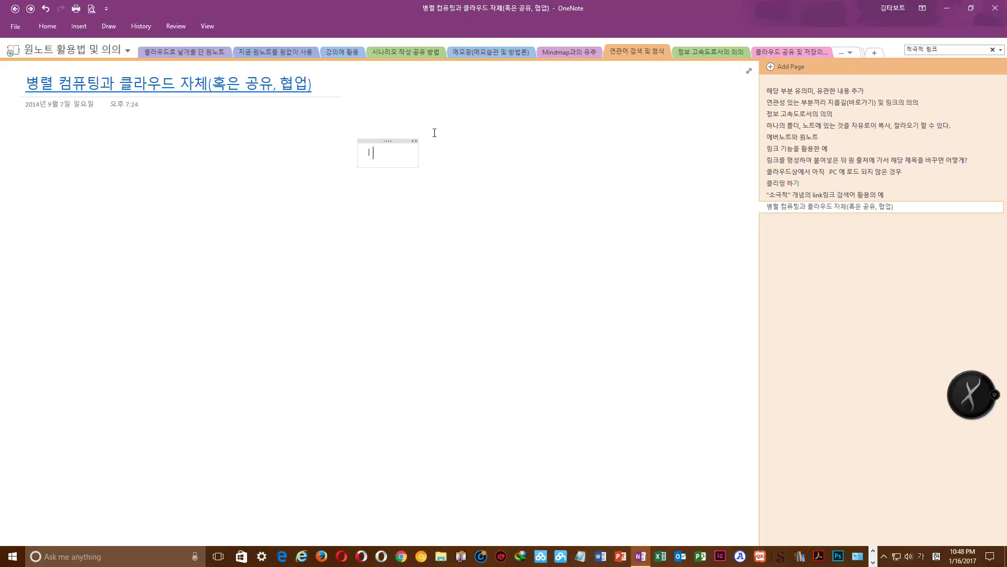
click(477, 128)
text(;;l;l)
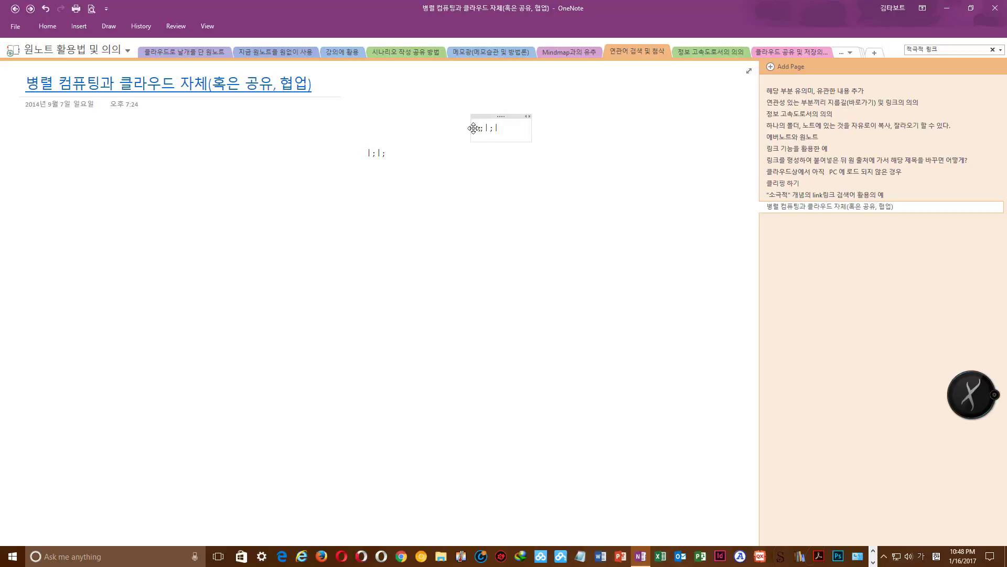
drag(519, 118, 477, 181)
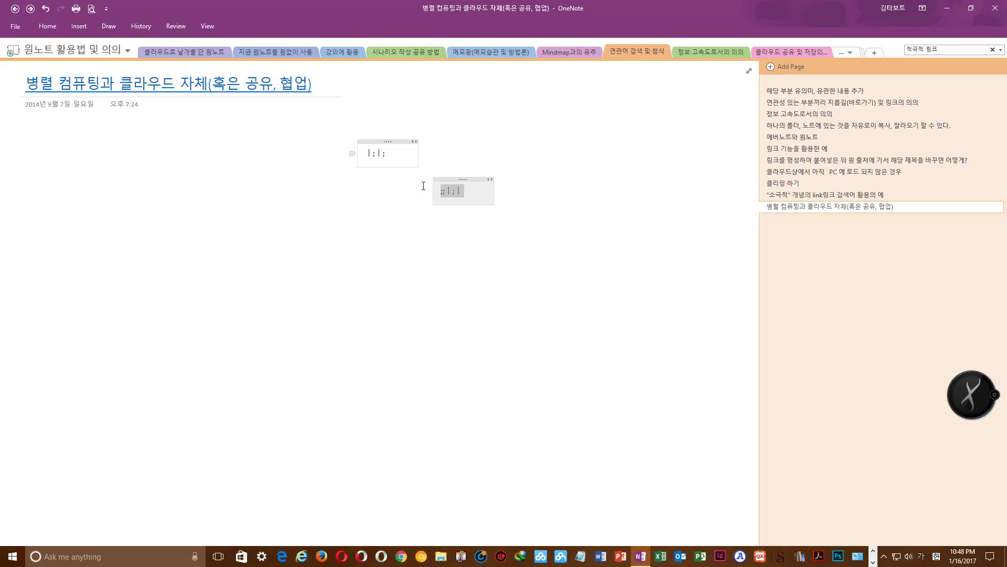
click(268, 194)
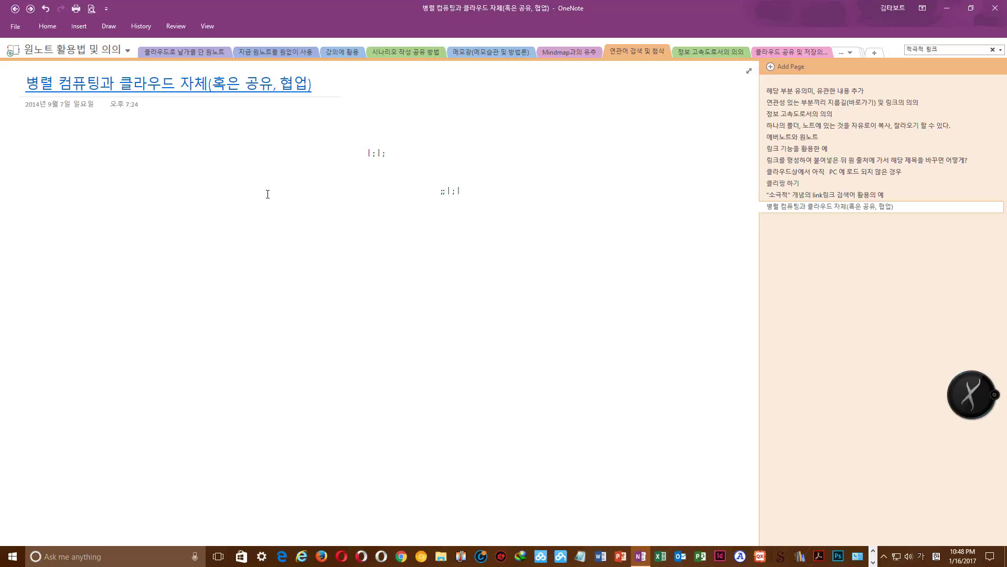
Browse the list of open notebooks to its end and check where the 시민 사회 정치 활동 notebook is stored
click(67, 51)
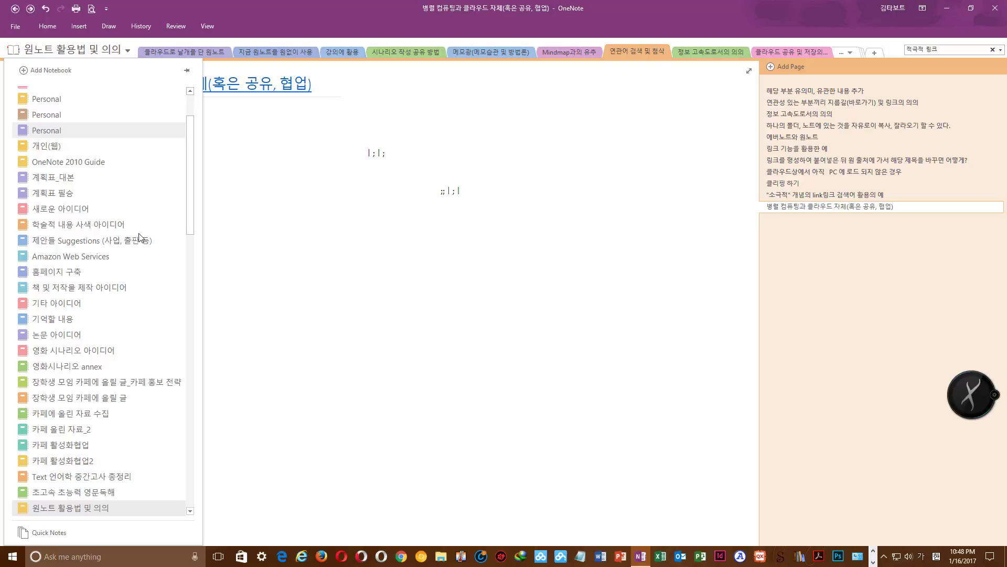
scroll(125, 292, down, 10)
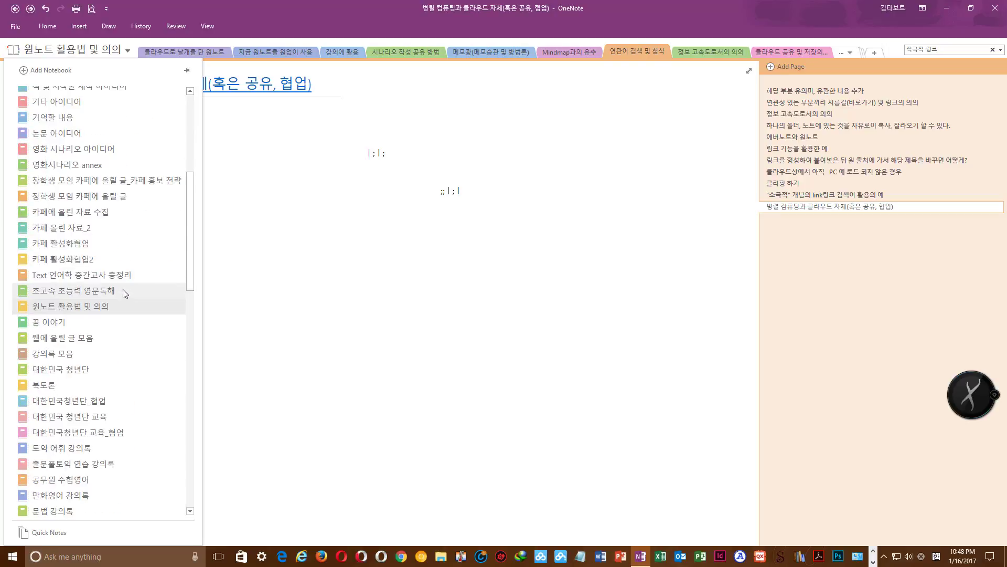
scroll(125, 293, down, 3)
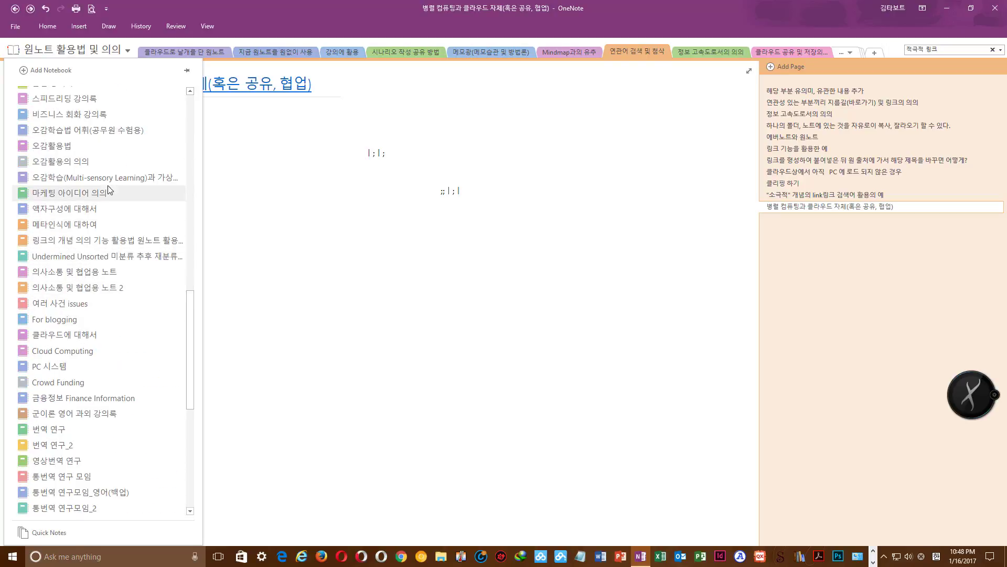
scroll(120, 328, down, 1)
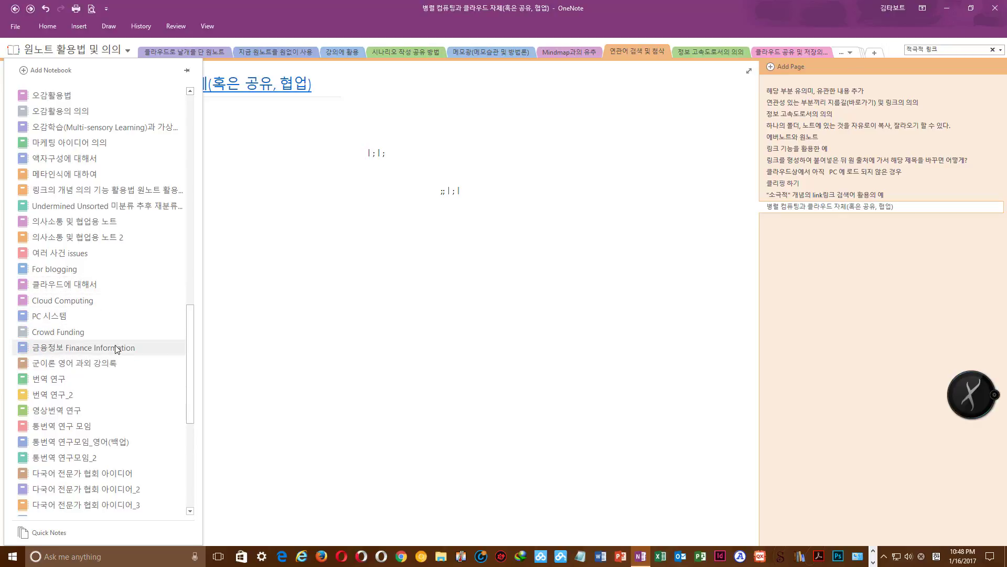
scroll(112, 315, down, 4)
scroll(104, 347, down, 3)
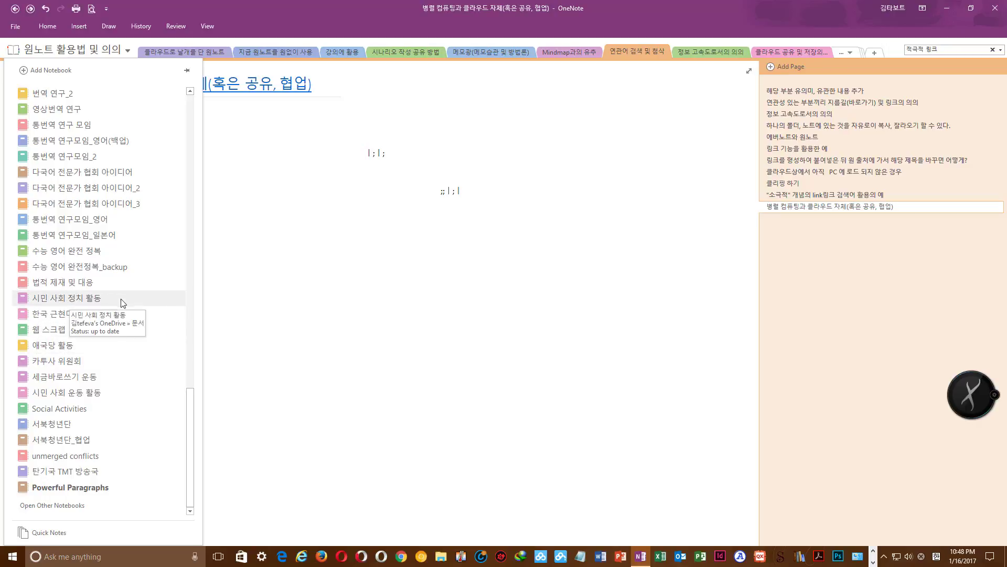
Open the 세금바로쓰기 운동 notebook and look through its pages 지방재정 365" 통합공개시스템의 새이름 and 2016'사업계획보고 및 제40기 세금바로쓰기학교
click(87, 377)
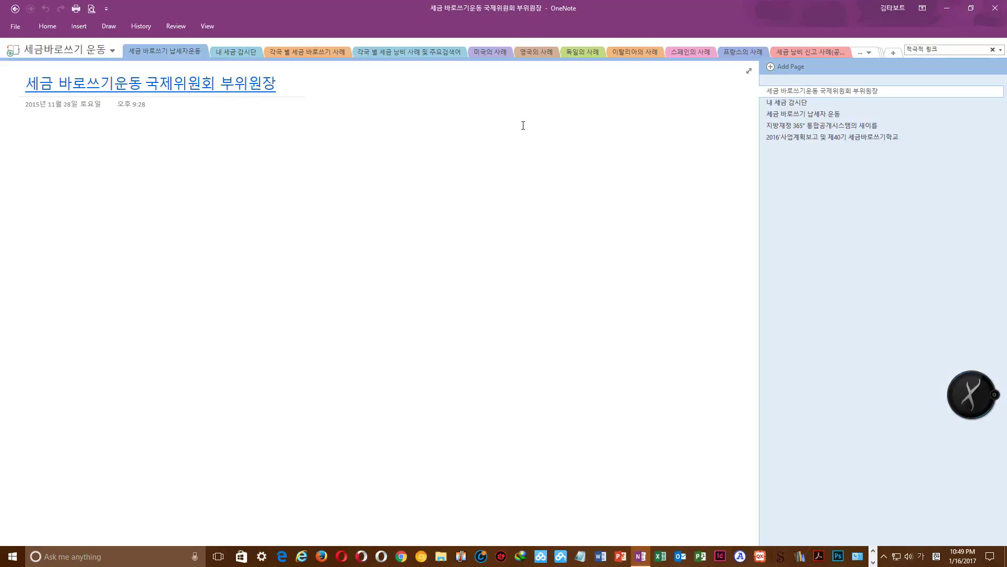
click(782, 127)
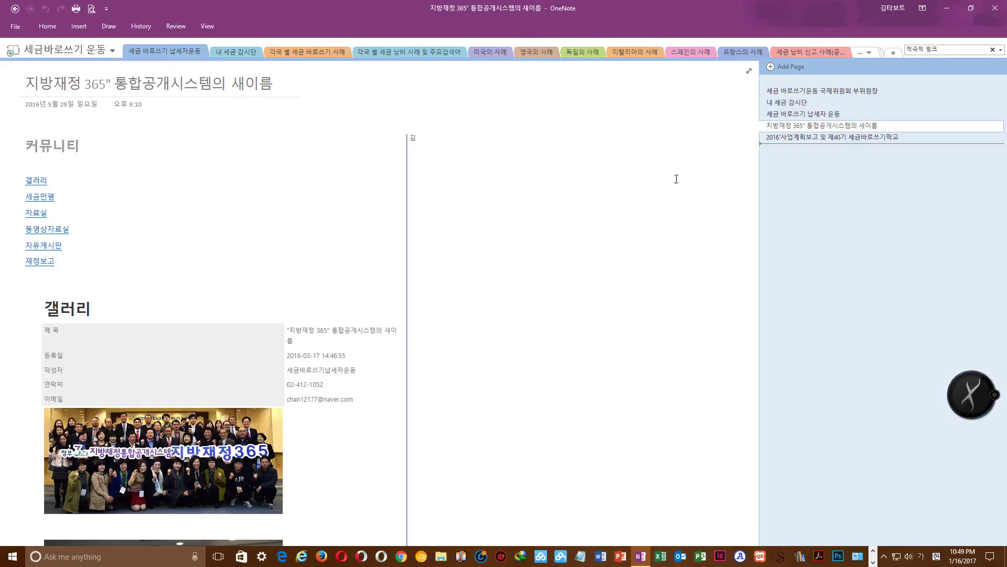
scroll(540, 243, down, 2)
scroll(539, 243, down, 10)
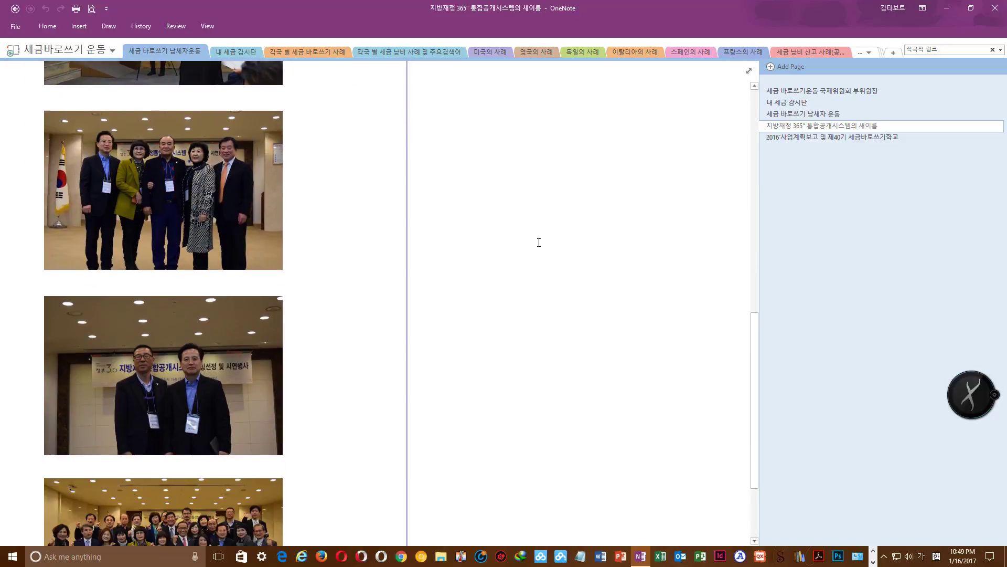
scroll(540, 236, up, 10)
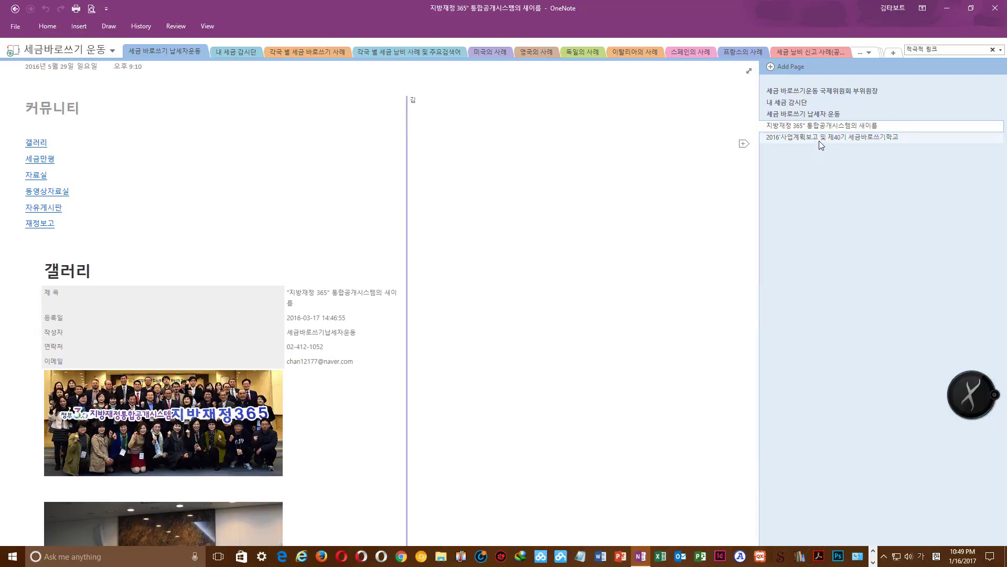
click(820, 138)
scroll(592, 187, down, 3)
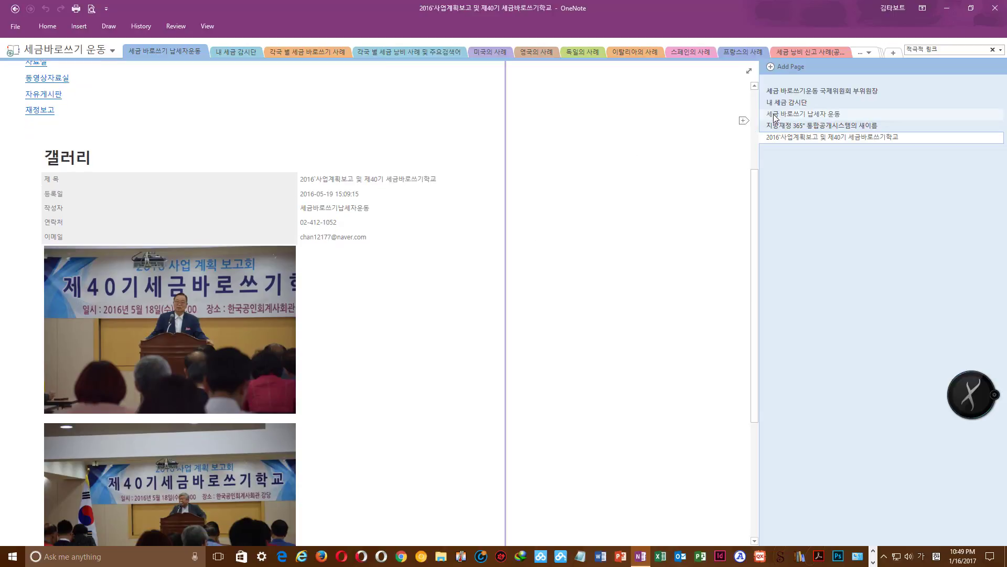
Open the 내 세금 감시단 page, follow its title link and the 내 세금 감시단 위촉식 사진 link, and return to the 2016'사업계획보고 page
click(780, 104)
click(106, 88)
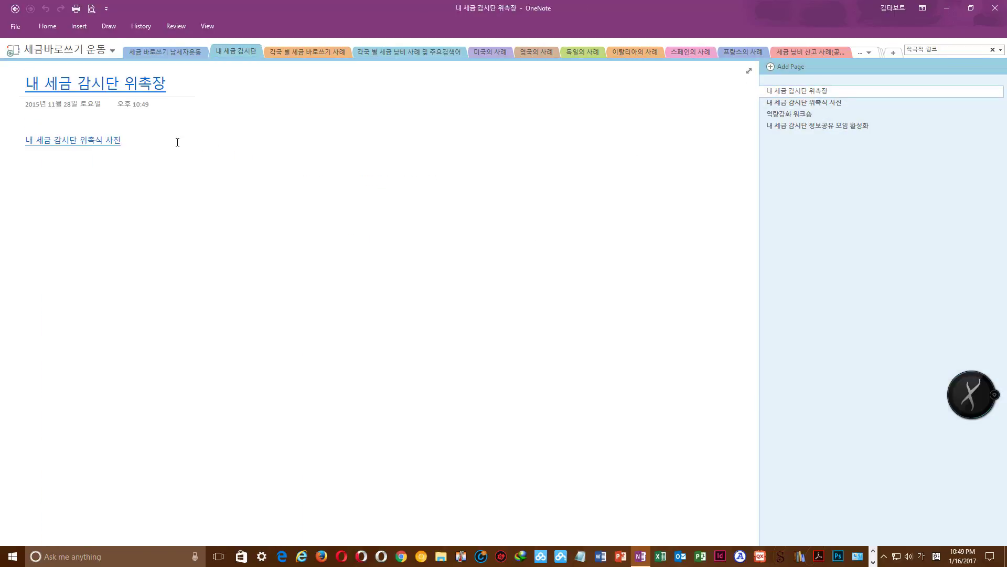
click(108, 141)
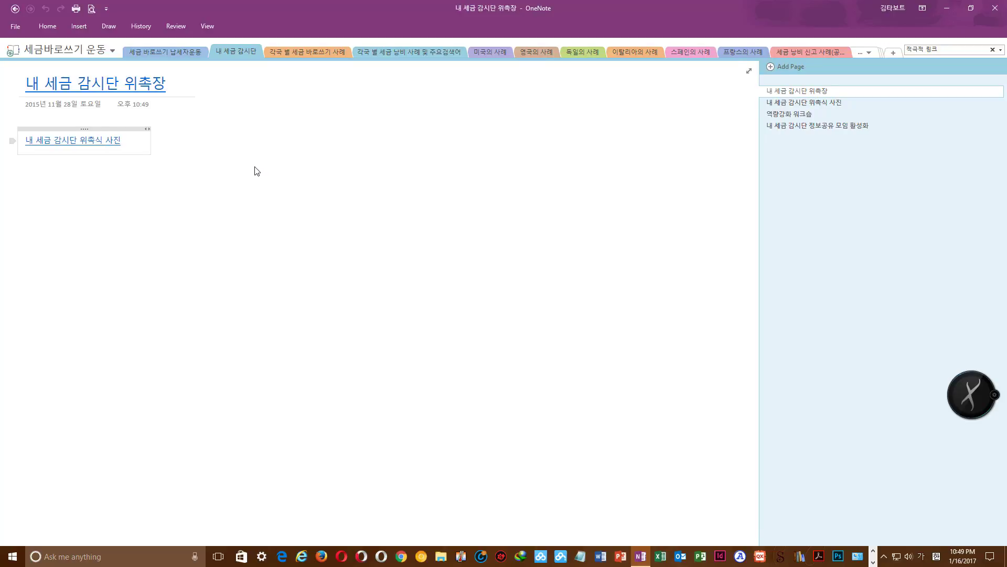
scroll(315, 171, down, 4)
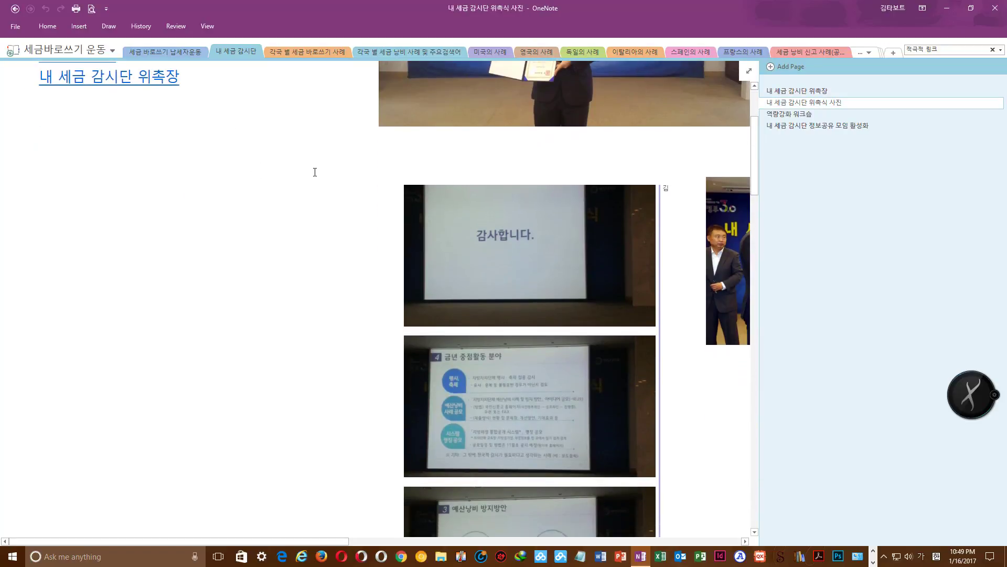
scroll(315, 174, up, 2)
scroll(314, 173, down, 3)
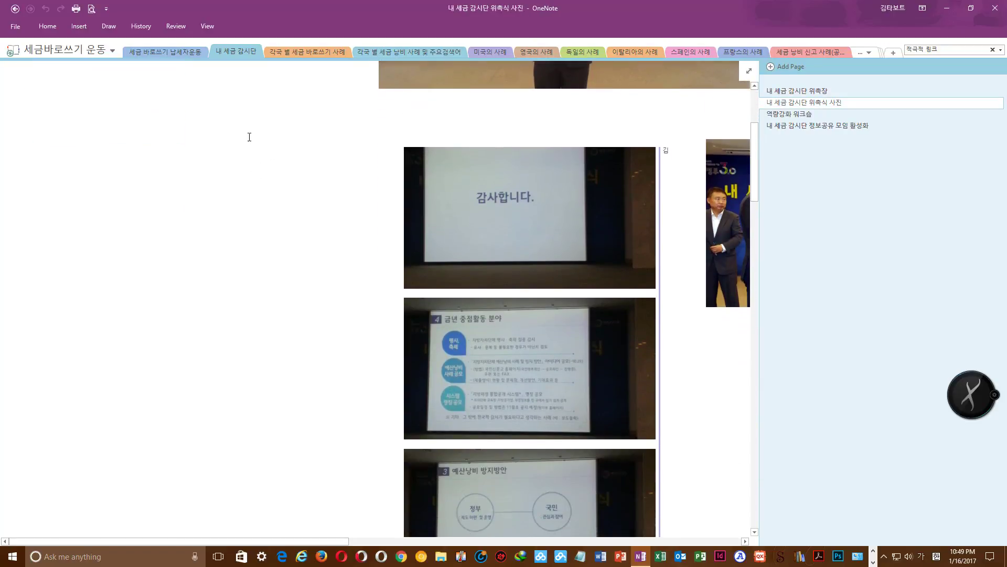
click(15, 9)
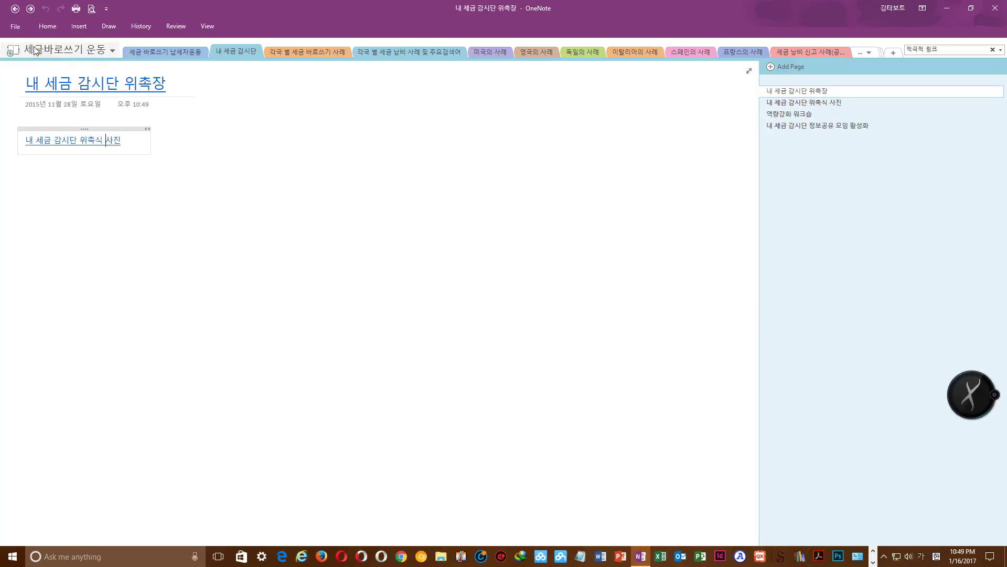
click(15, 9)
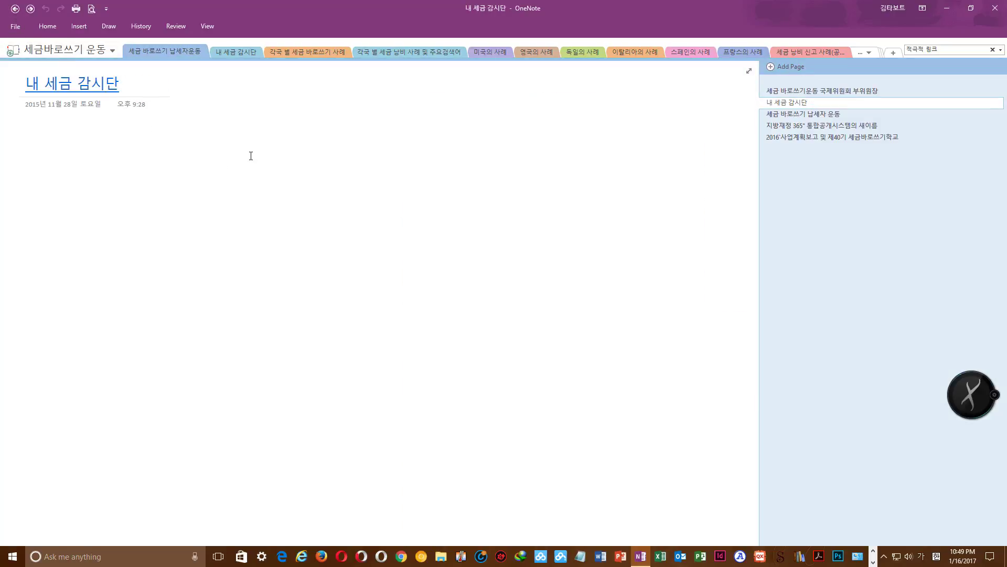
click(15, 9)
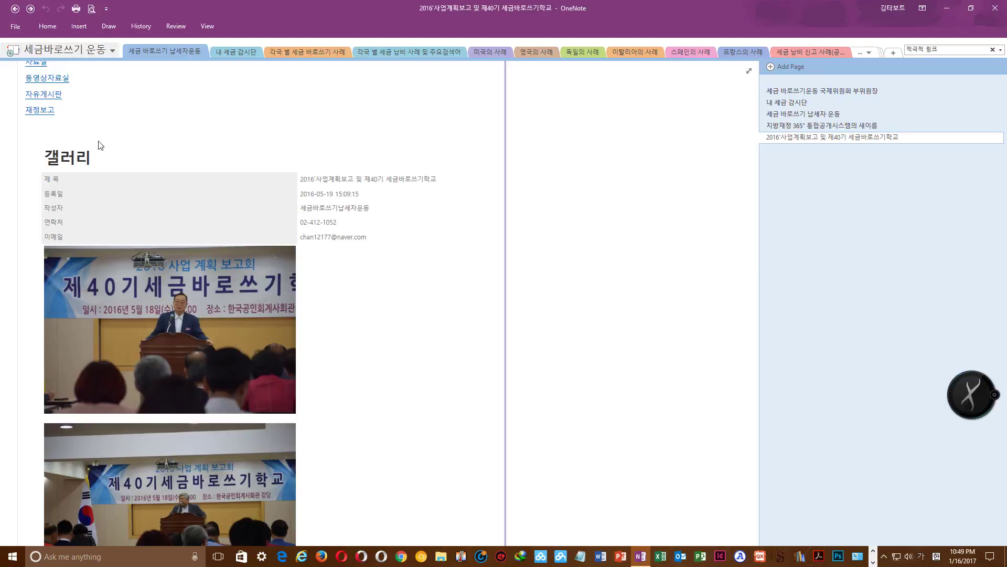
Browse the notebook list to its end and check where the 서북청년단 notebook is stored
key(ctrl+g)
scroll(153, 311, down, 3)
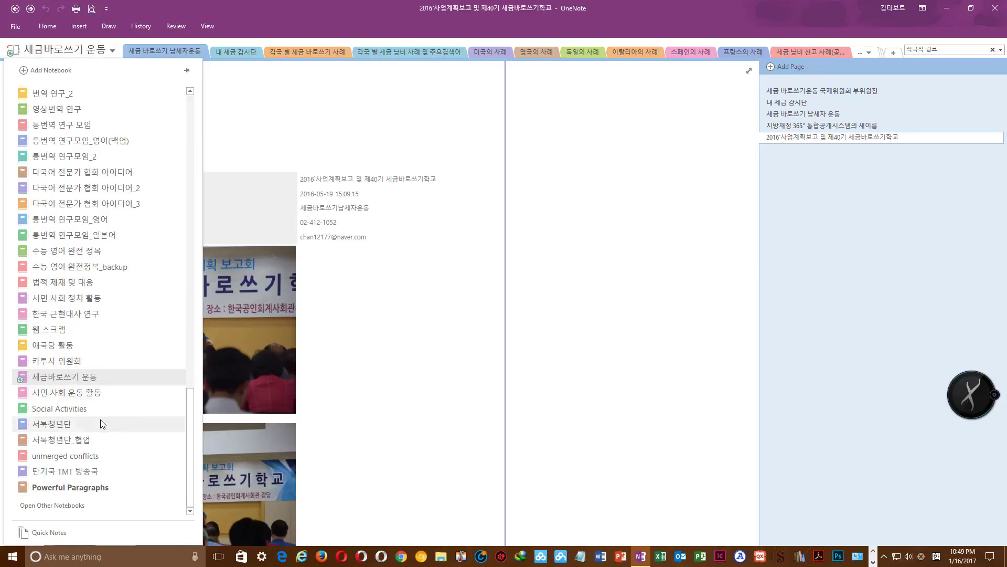
mouse_move(112, 384)
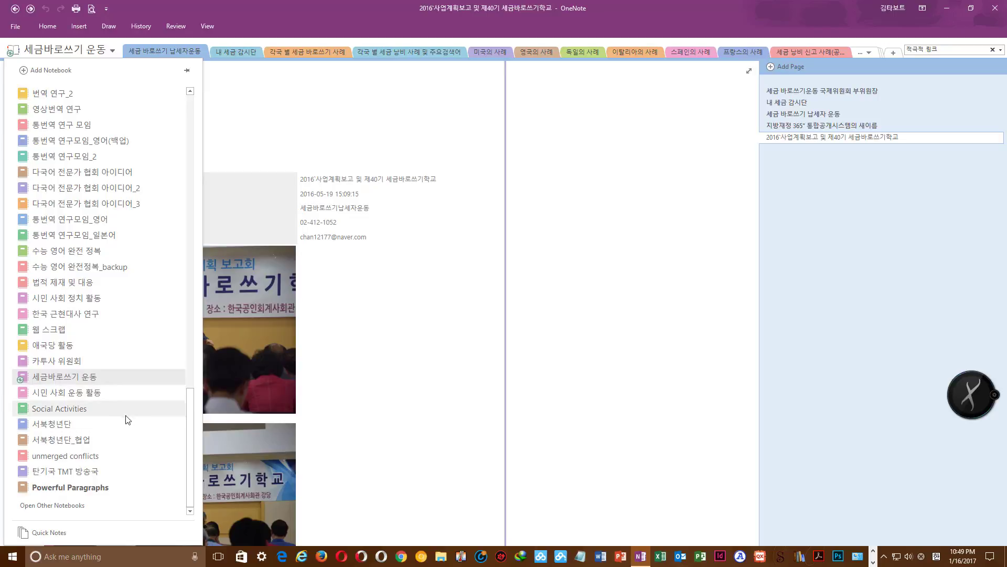
mouse_move(132, 434)
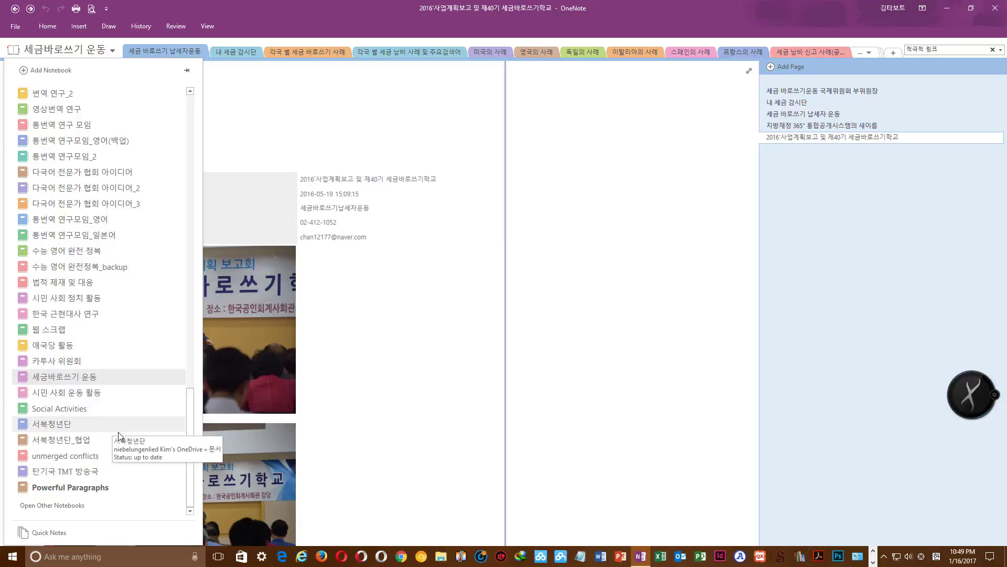
Open the Powerful Paragraphs notebook and look through its three numbered chapter sections and the Exemplary Paragraphs section
click(112, 489)
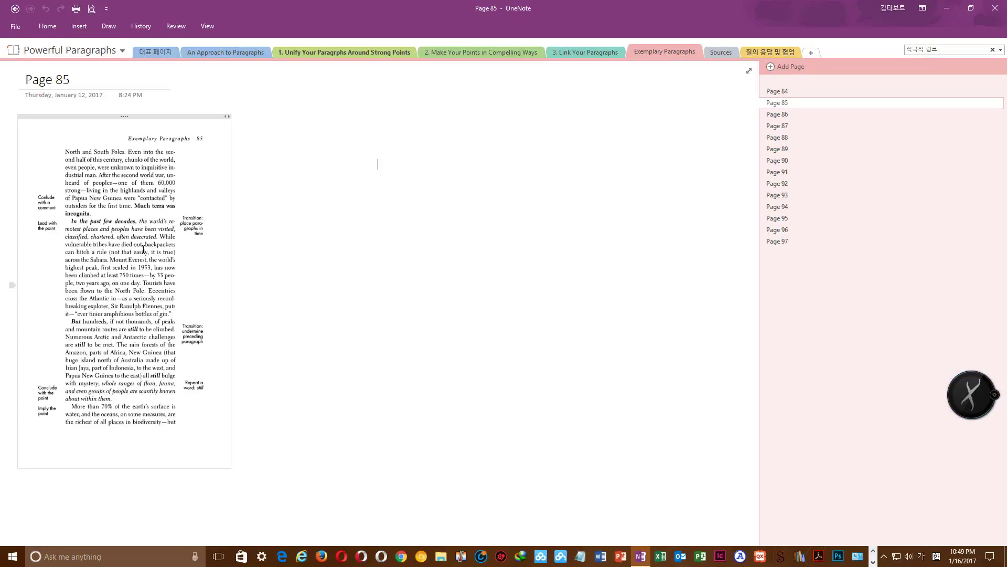
click(375, 123)
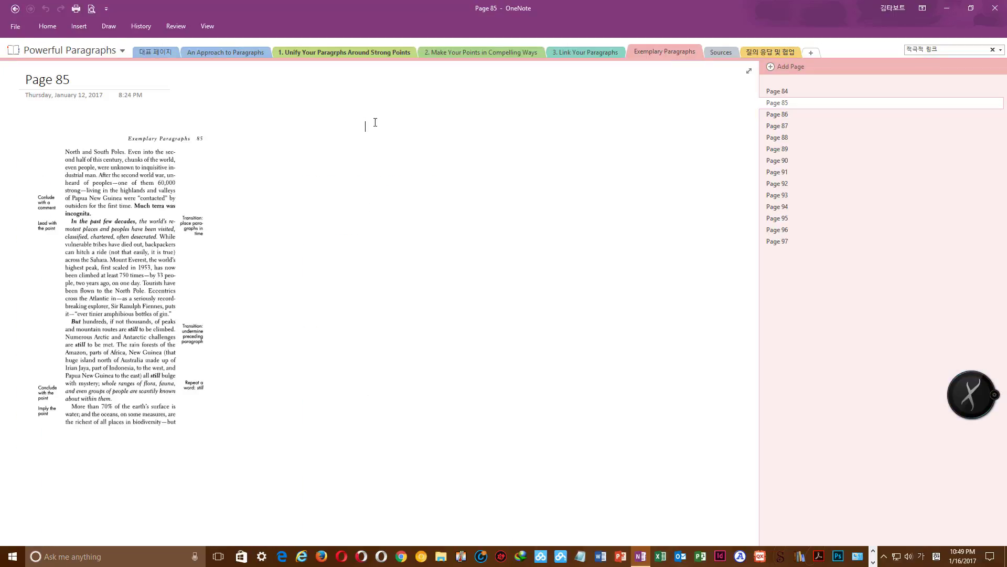
click(300, 50)
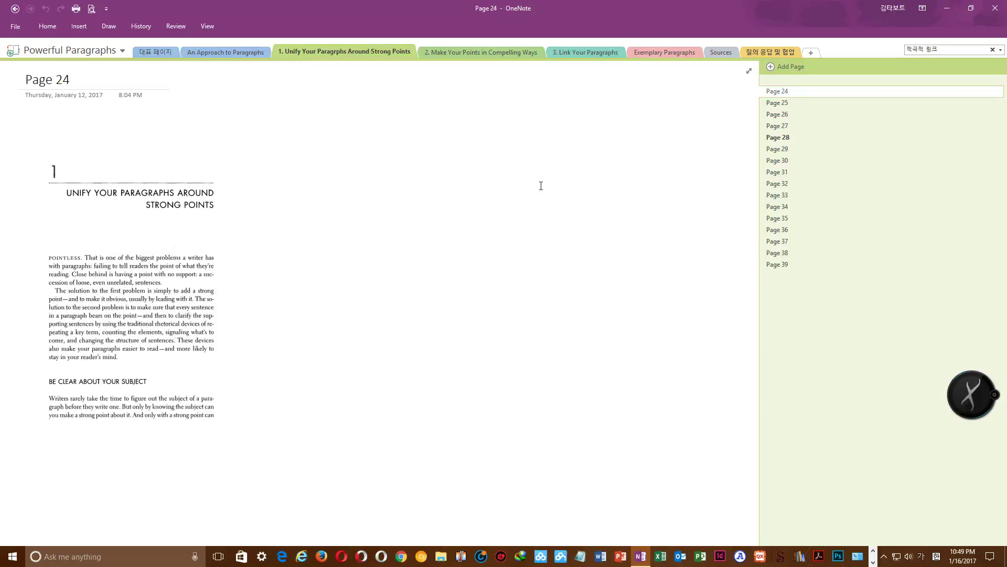
click(442, 51)
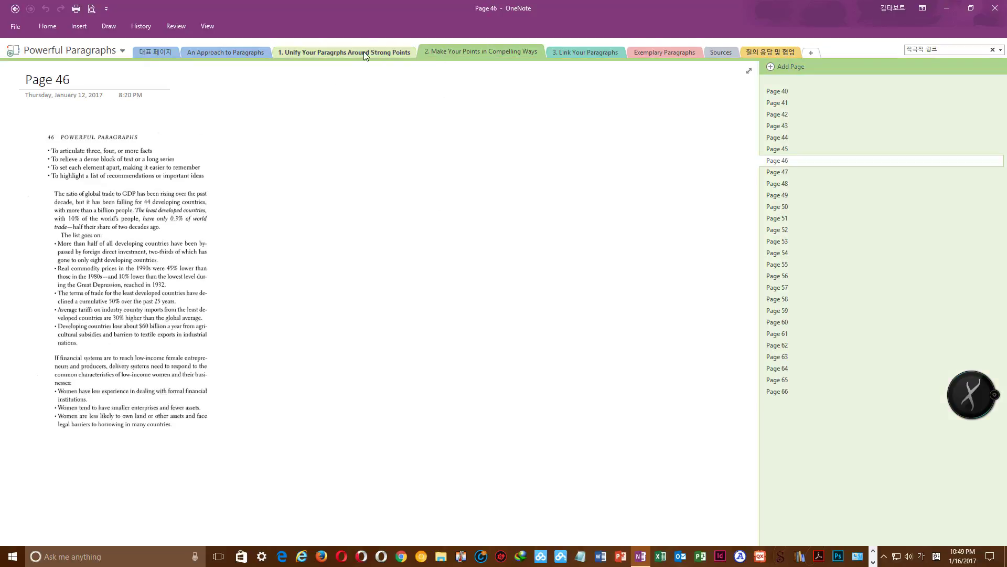
click(396, 51)
click(468, 53)
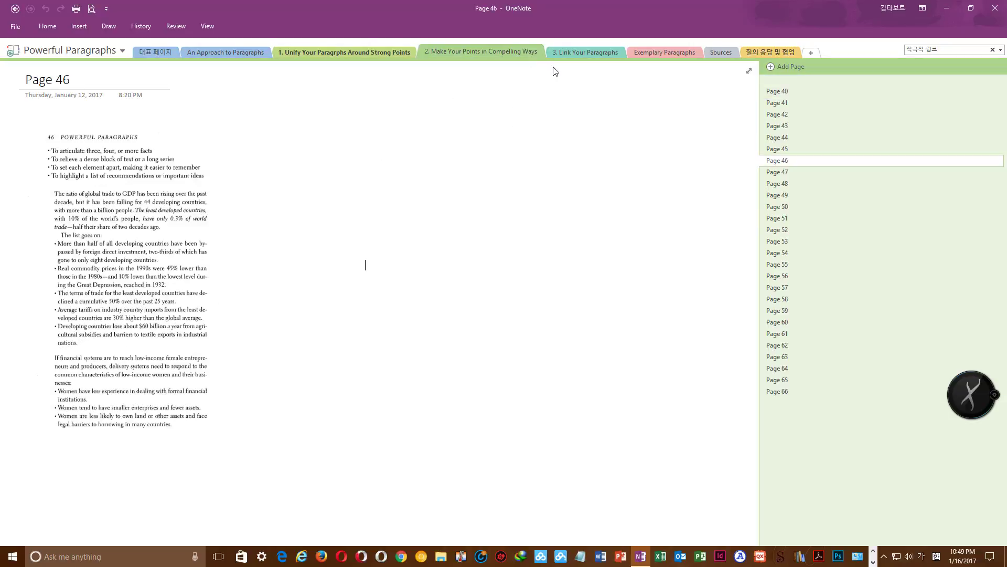
click(570, 52)
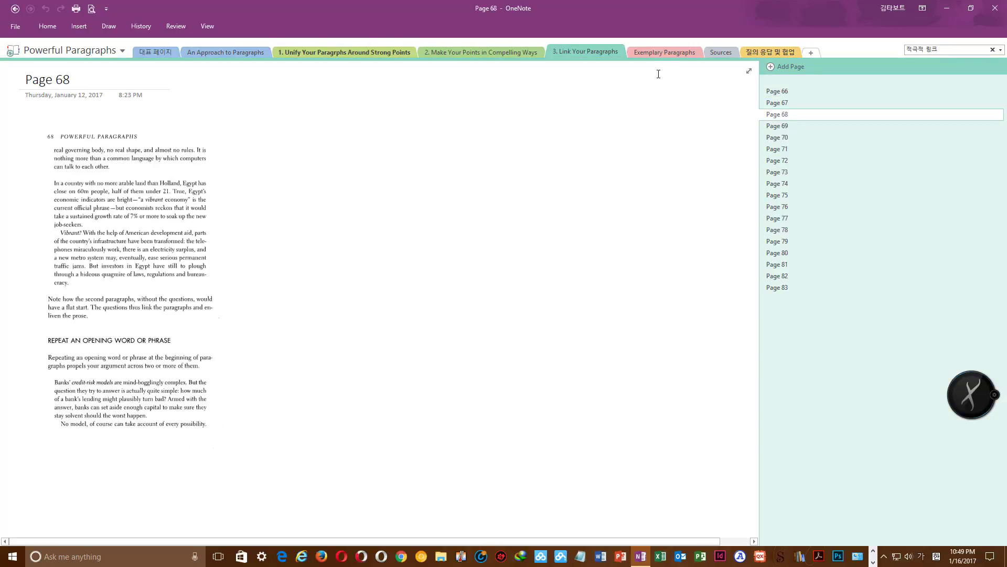
click(663, 53)
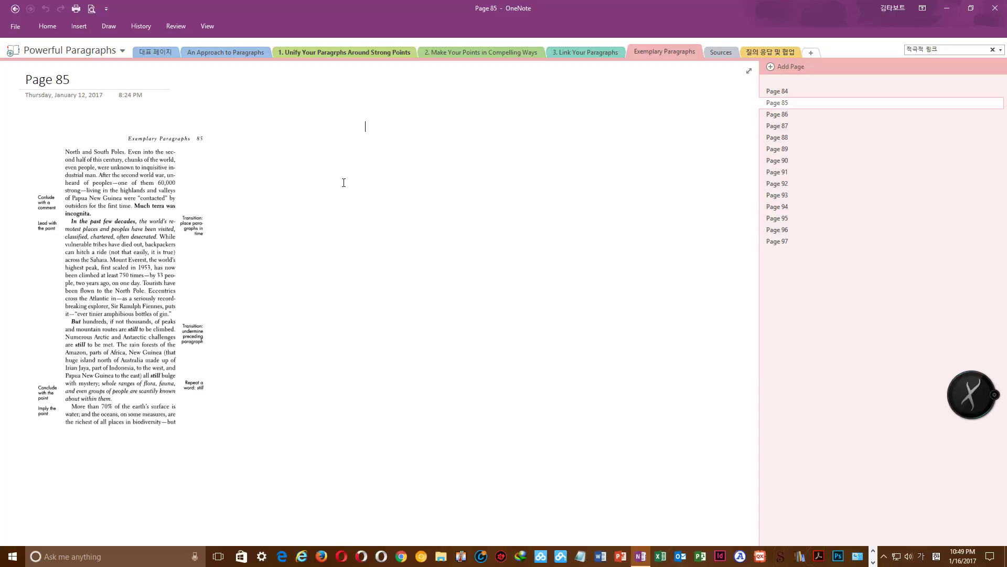
click(358, 55)
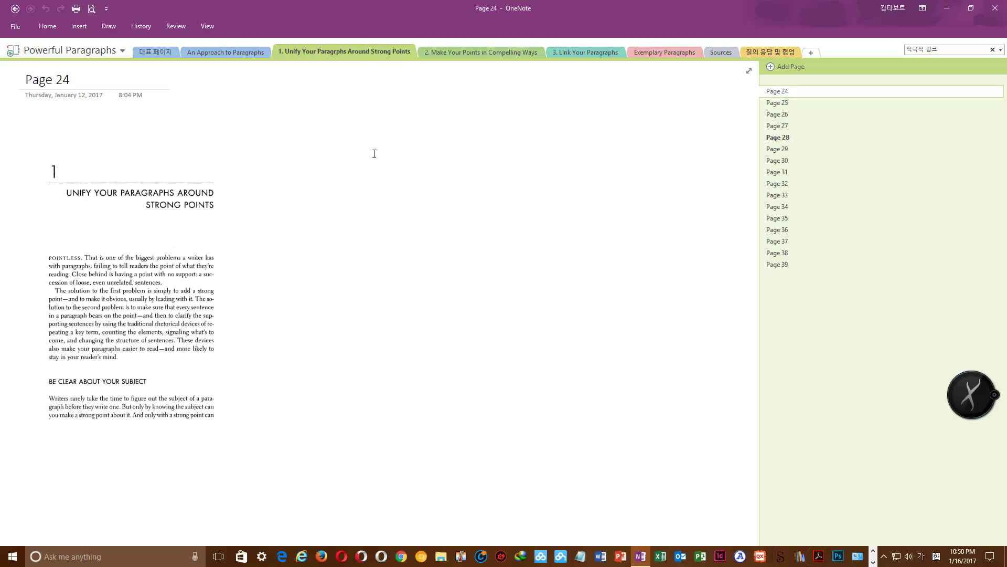
View the 질의 응답 및 협업 section and add a new section after it, keeping the default name
click(766, 50)
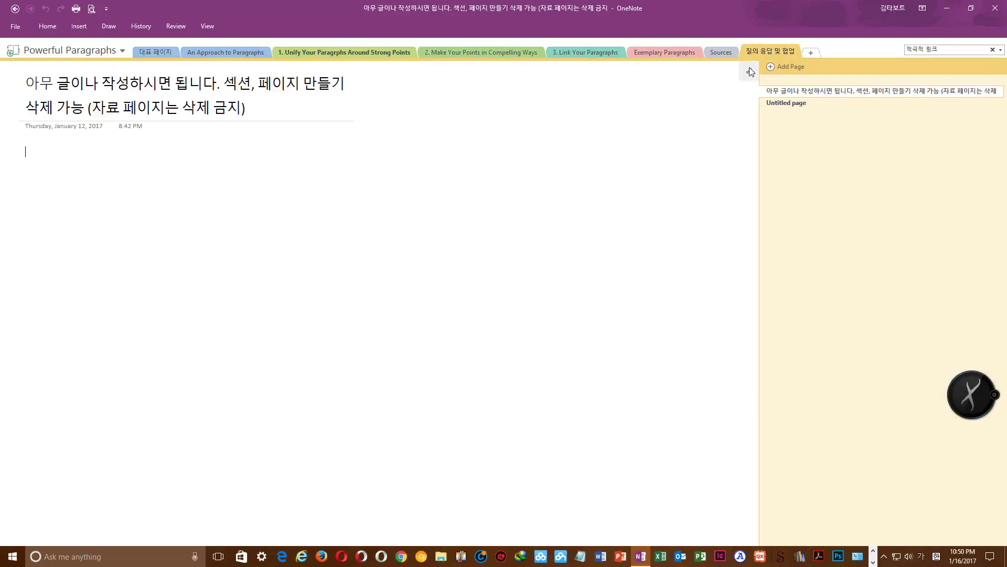
click(810, 54)
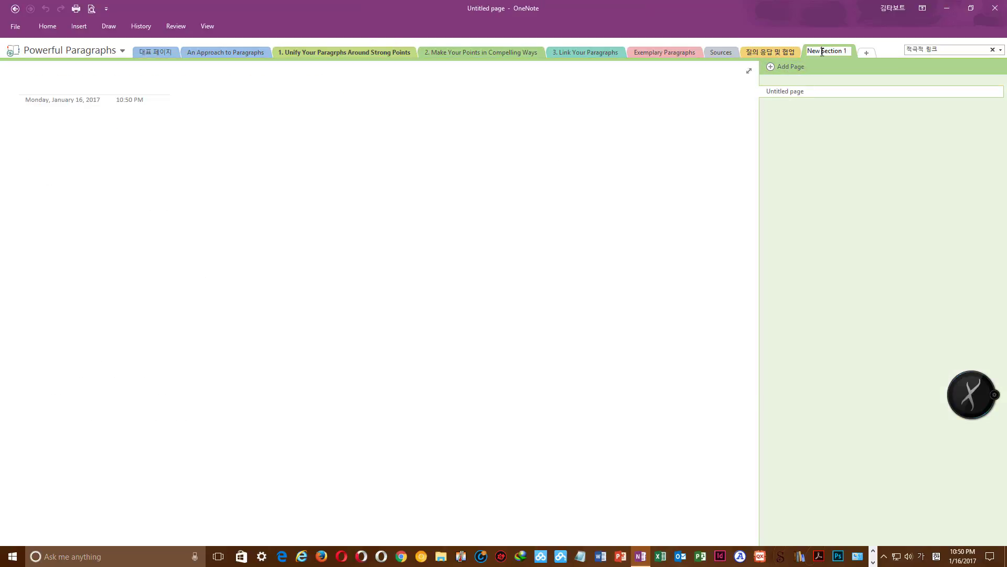
key(Return)
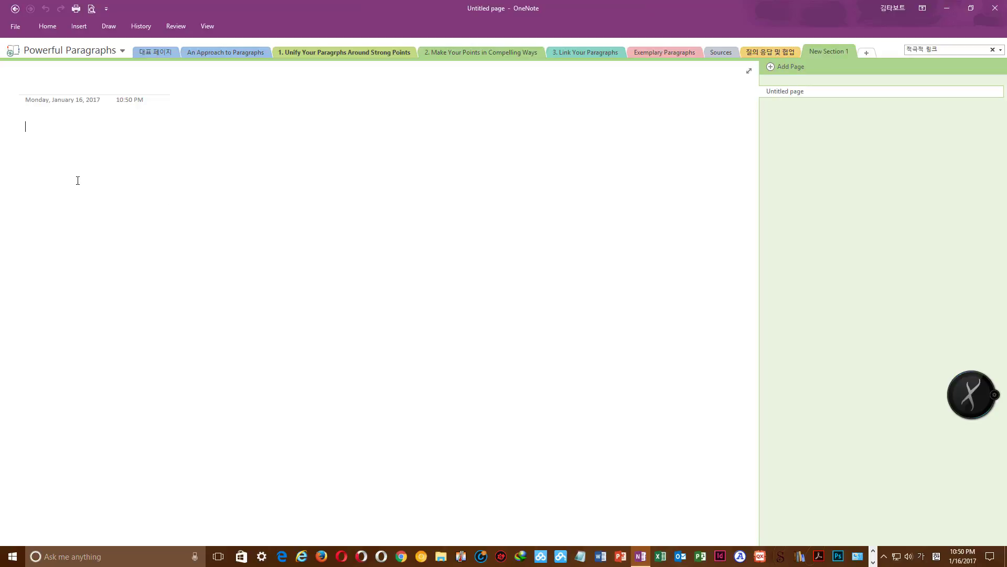
Switch to the 탄기국 TMT 방송국 notebook
click(89, 55)
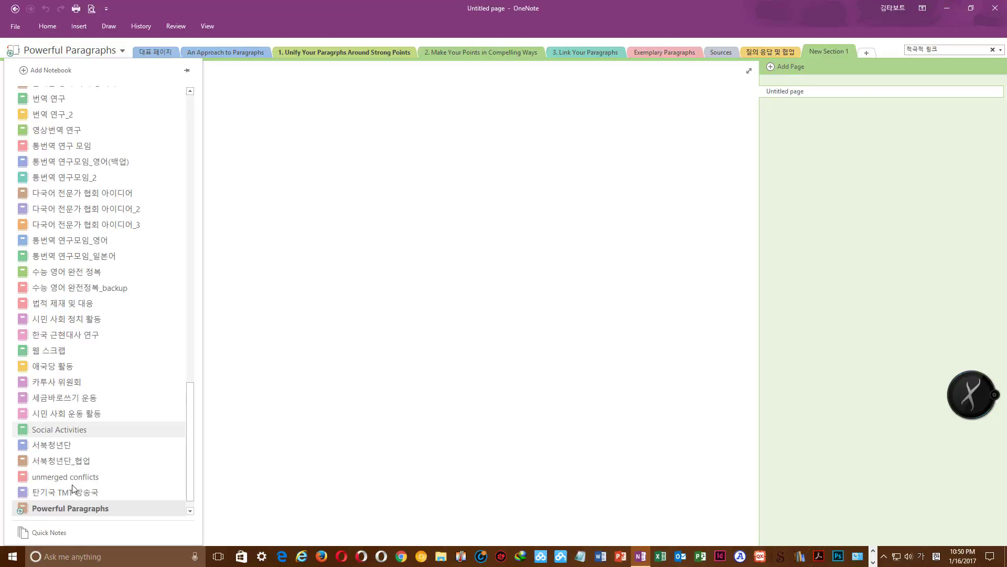
scroll(71, 475, down, 1)
click(68, 470)
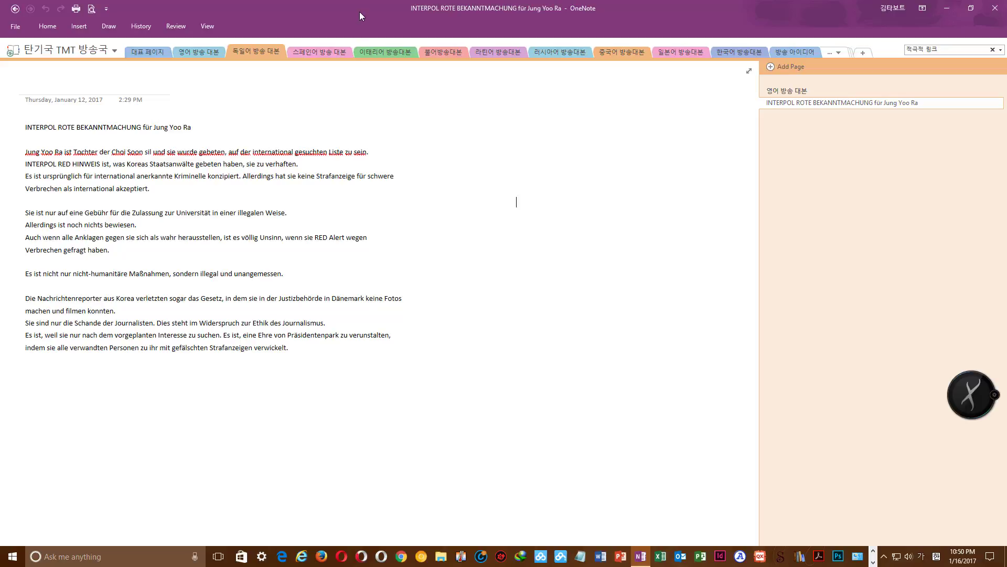
Check in the notebook list where the Powerful Paragraphs notebook is stored, and return to the German script page
click(92, 49)
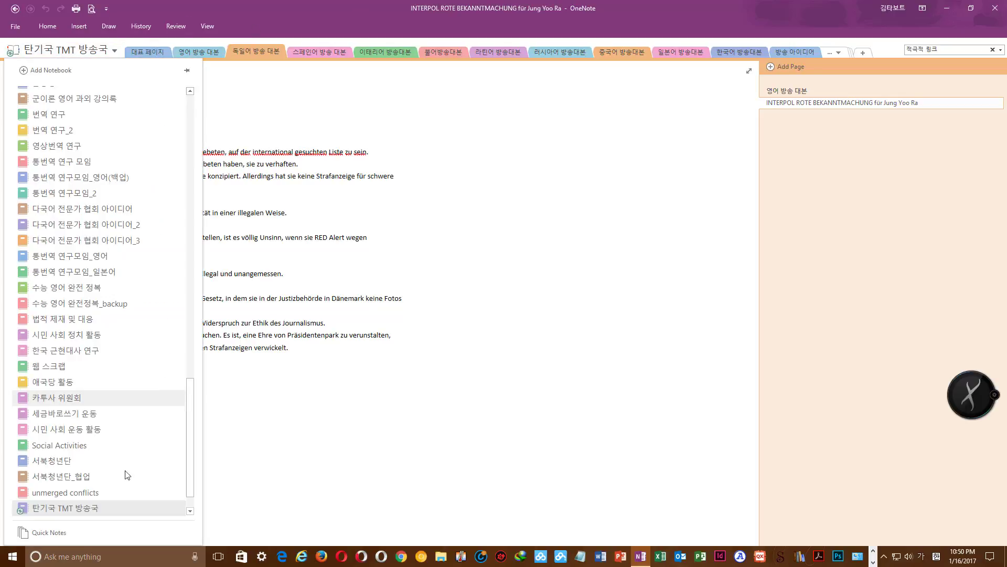
scroll(133, 472, down, 1)
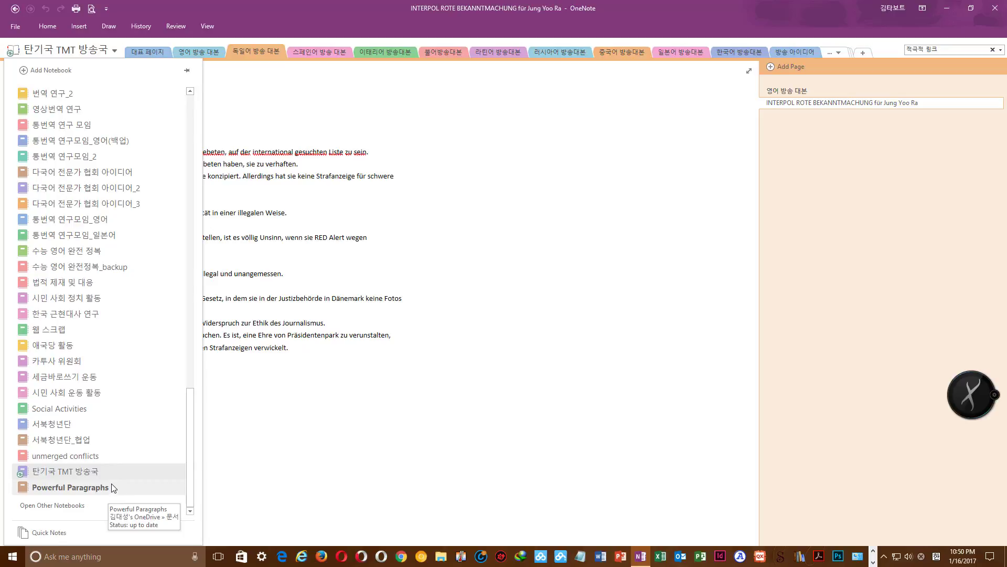
click(534, 282)
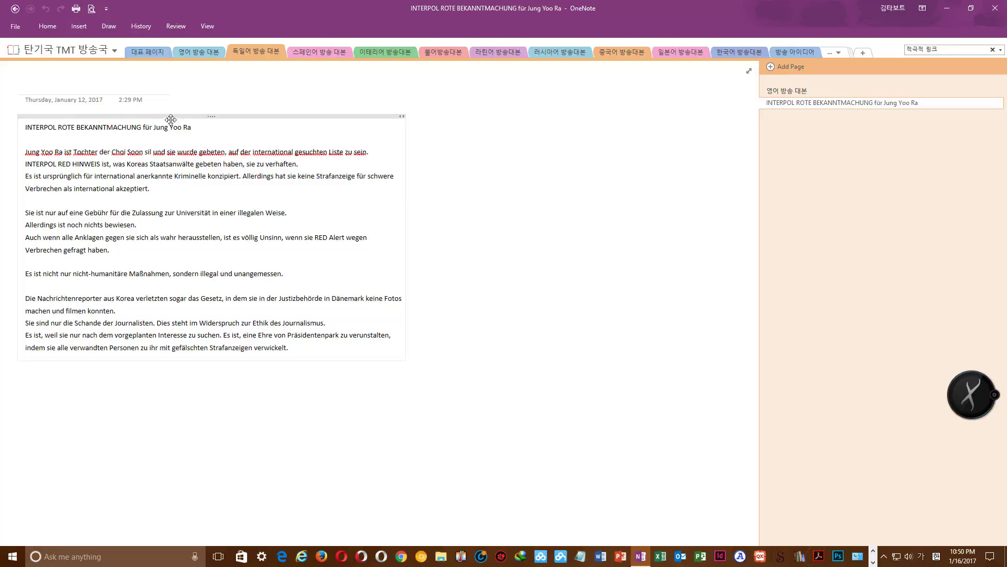
Review the end of the notebook list again and check where the 탄기국 TMT 방송국 notebook is stored
click(66, 49)
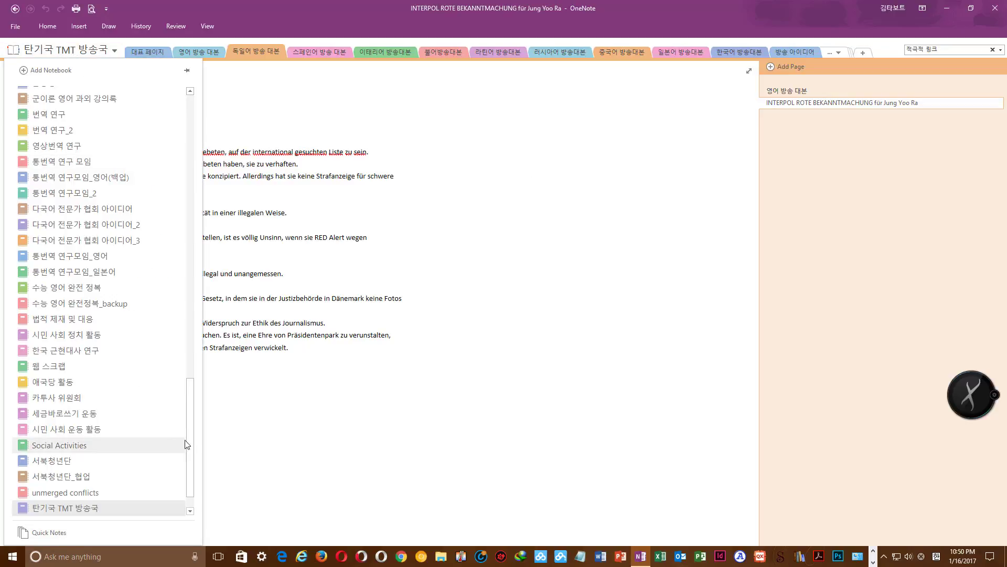
scroll(189, 444, down, 2)
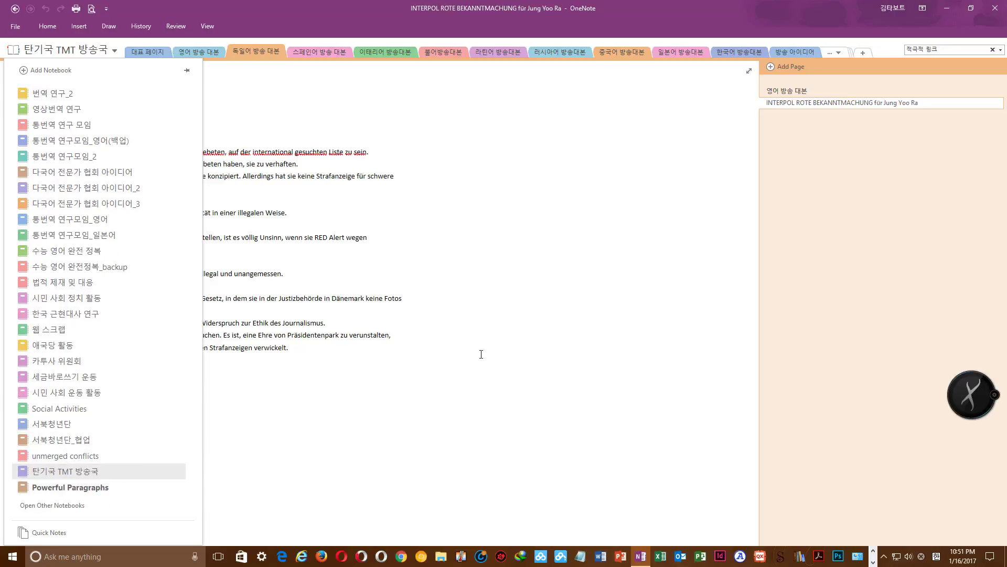
click(527, 315)
click(529, 152)
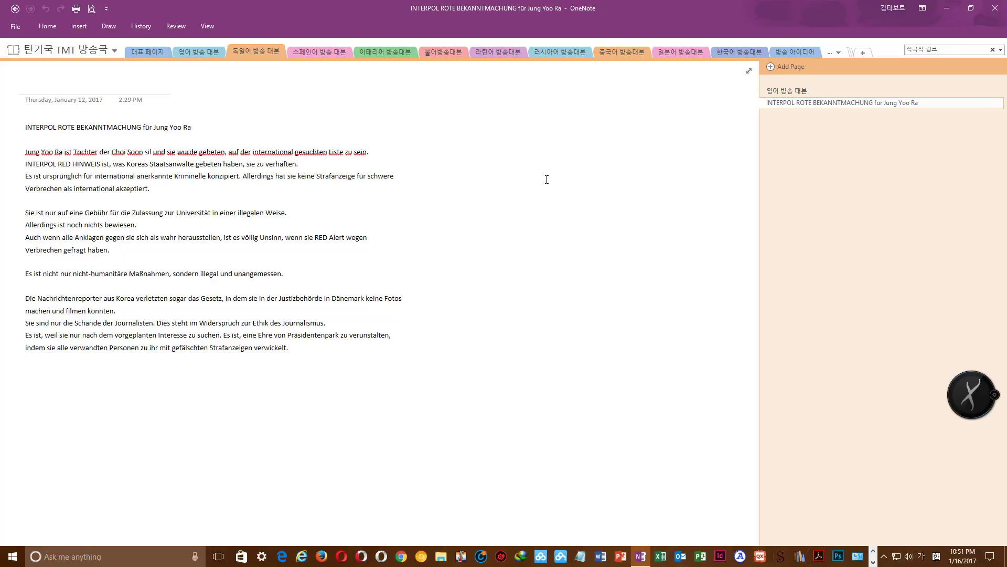
click(74, 49)
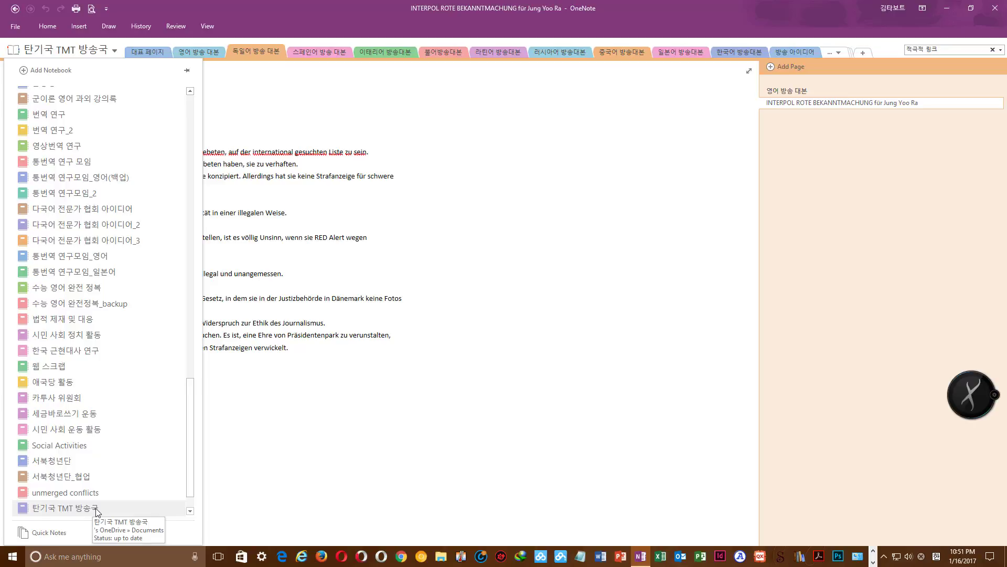
Reopen the notebook list, go to its end and check where the unmerged conflicts notebook is stored
click(567, 252)
click(69, 51)
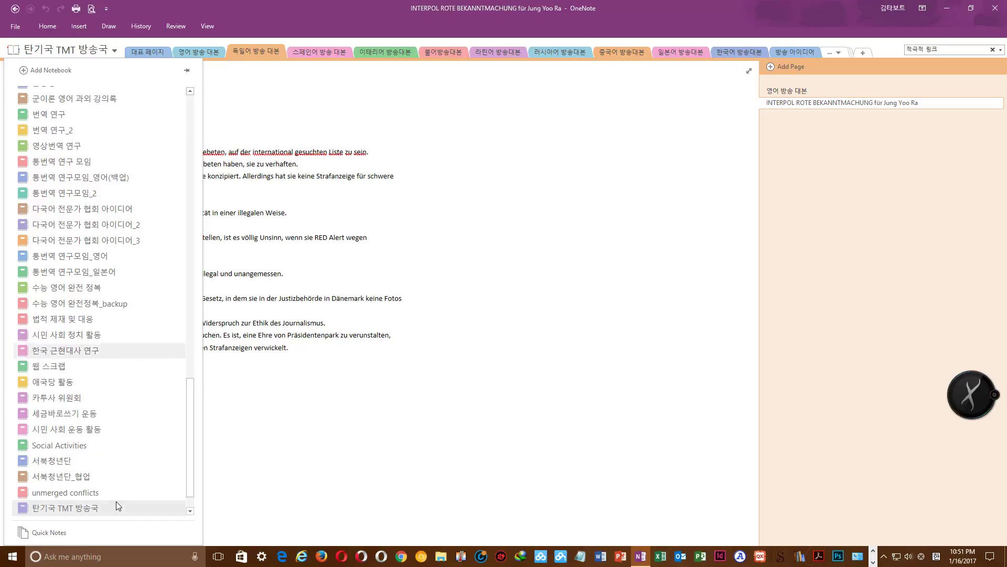
scroll(116, 502, down, 1)
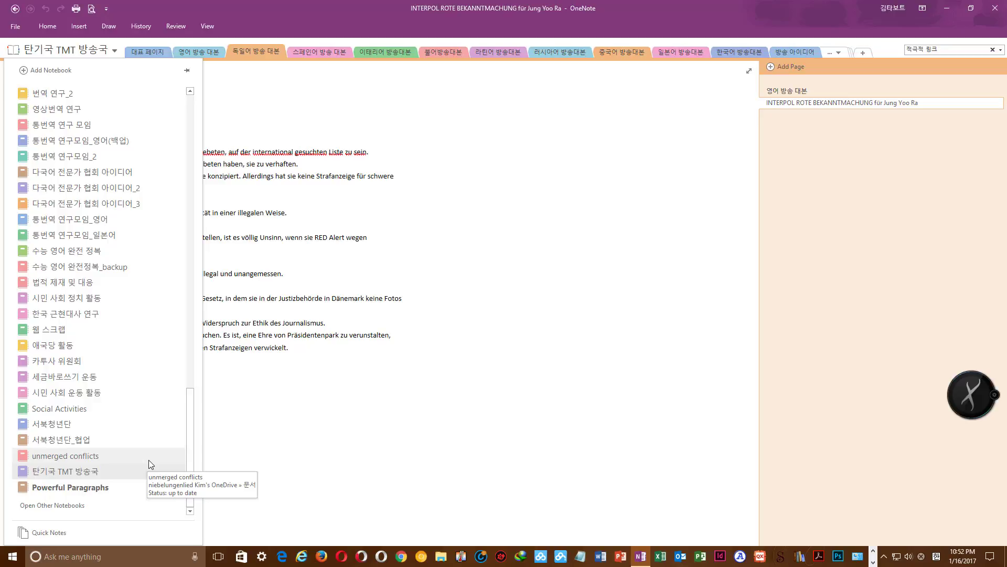
Switch from Camtasia back to the OneNote window
key(F10)
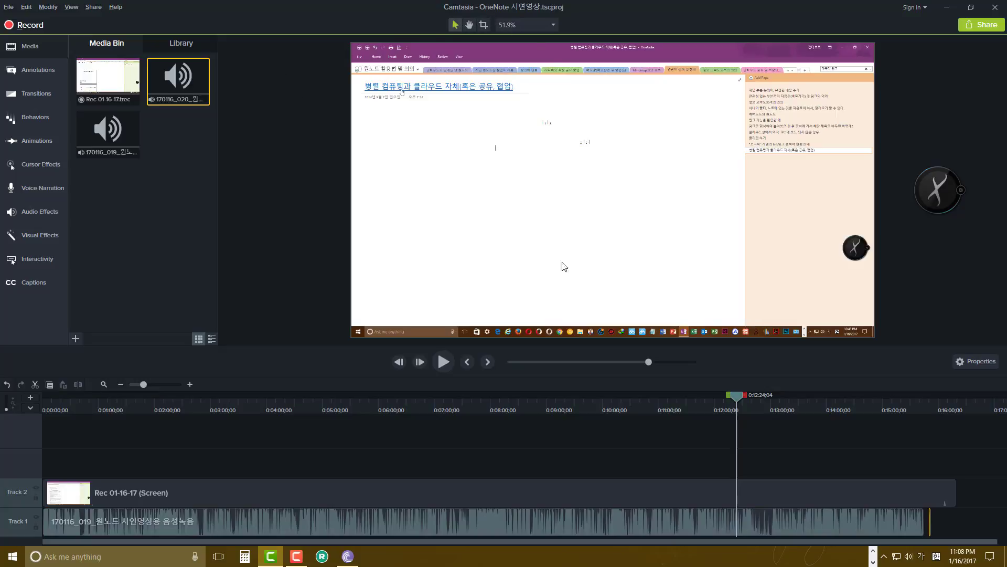
drag(780, 488, 824, 540)
click(873, 551)
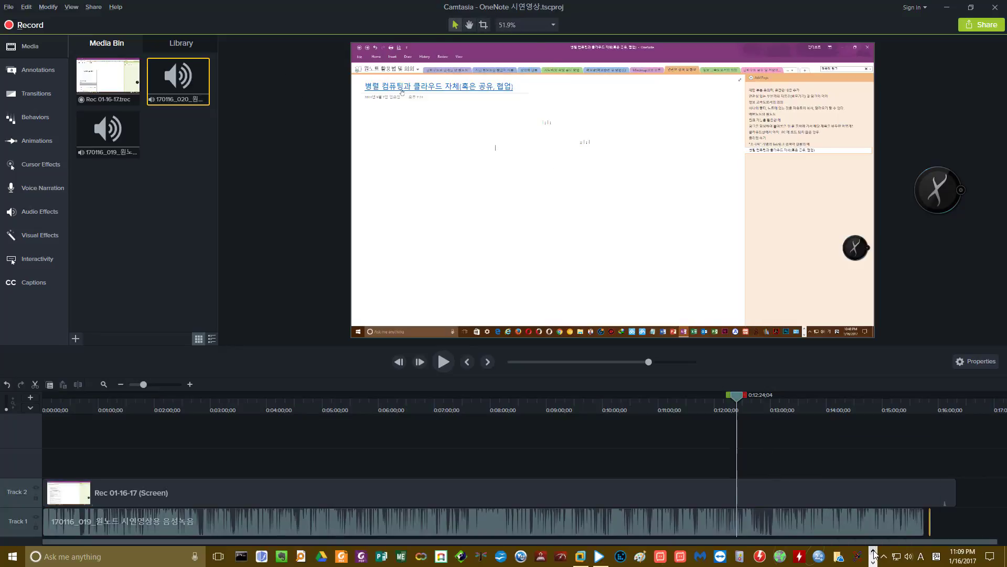
click(874, 552)
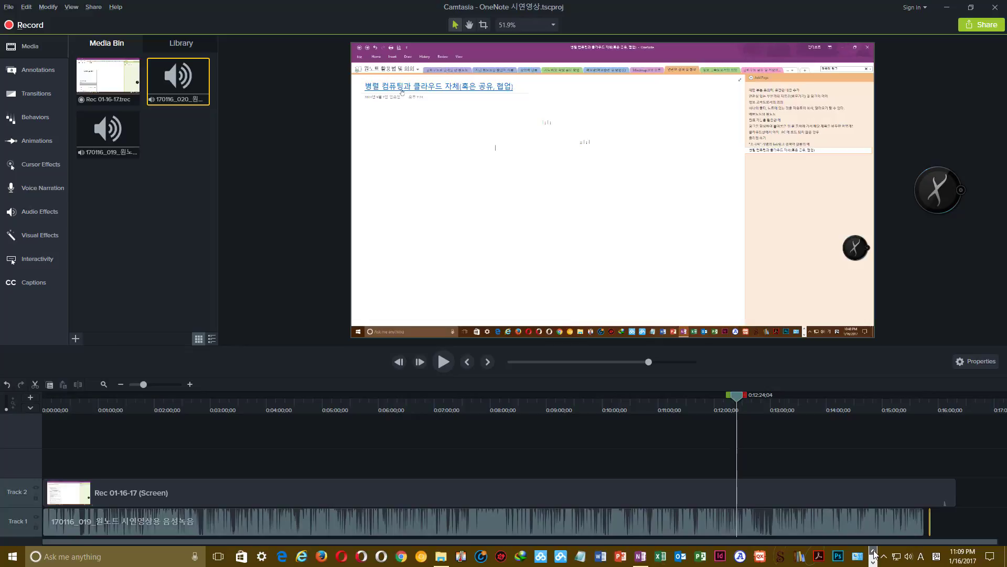
click(641, 556)
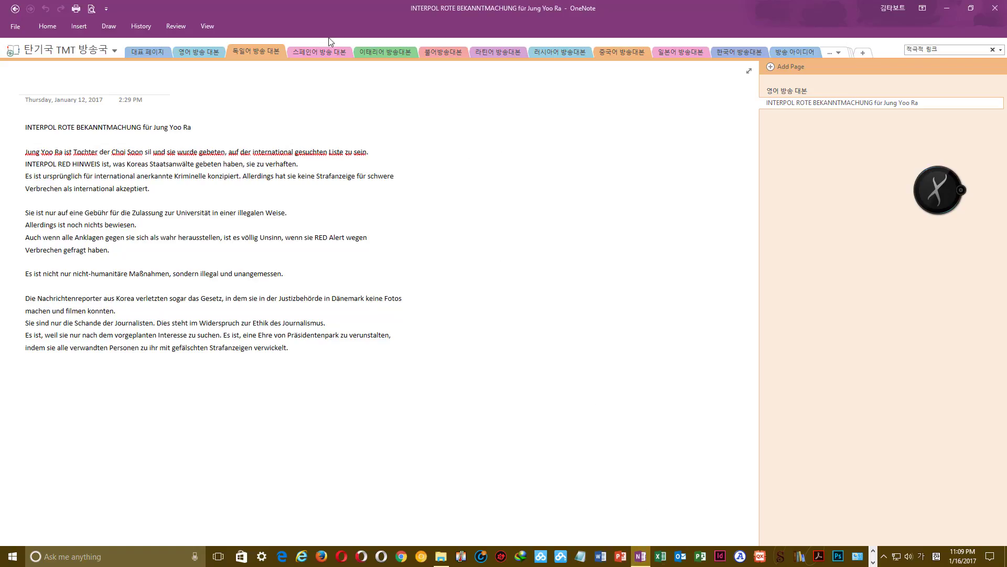
Search all notebooks for 조선노비열전, open the page whose body contains the phrase, and look through the remaining results
click(955, 50)
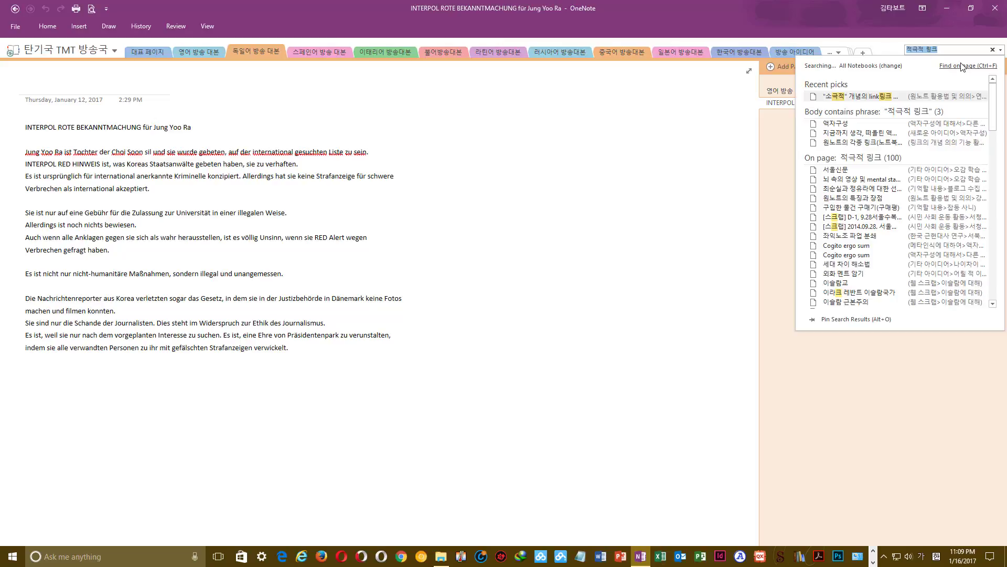
text(ㅈ)
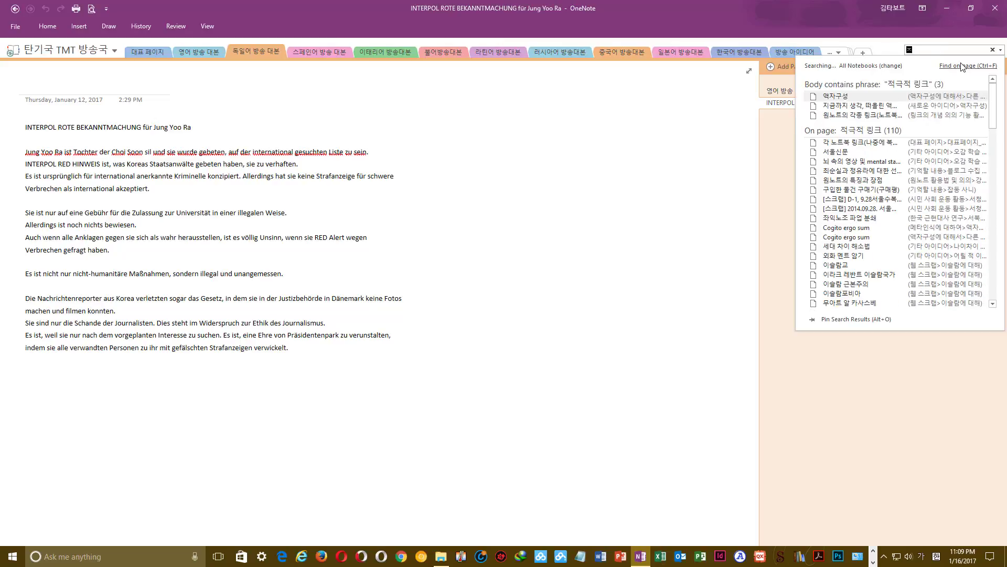
text(ㅗ선노빙)
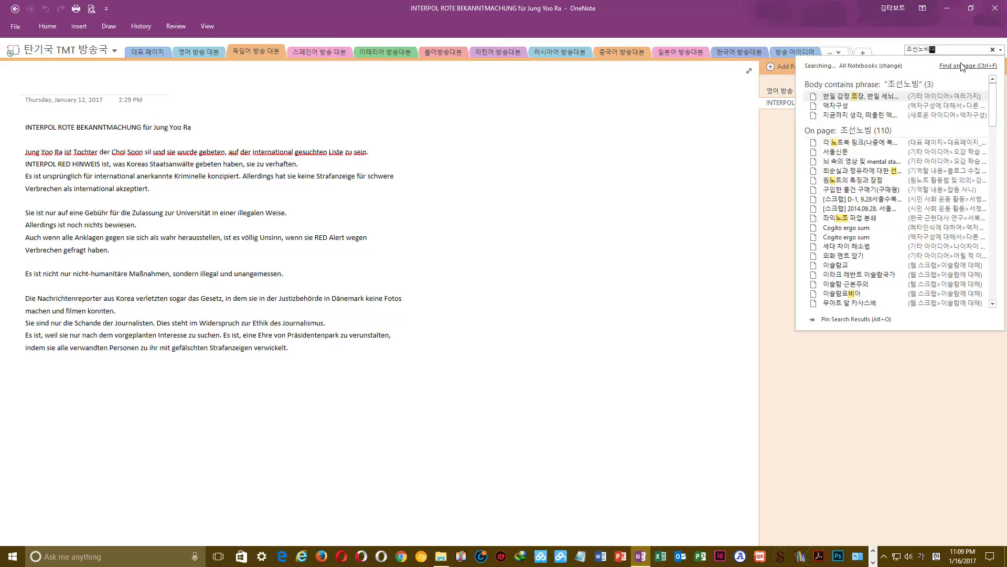
text(ㅕㄹ전)
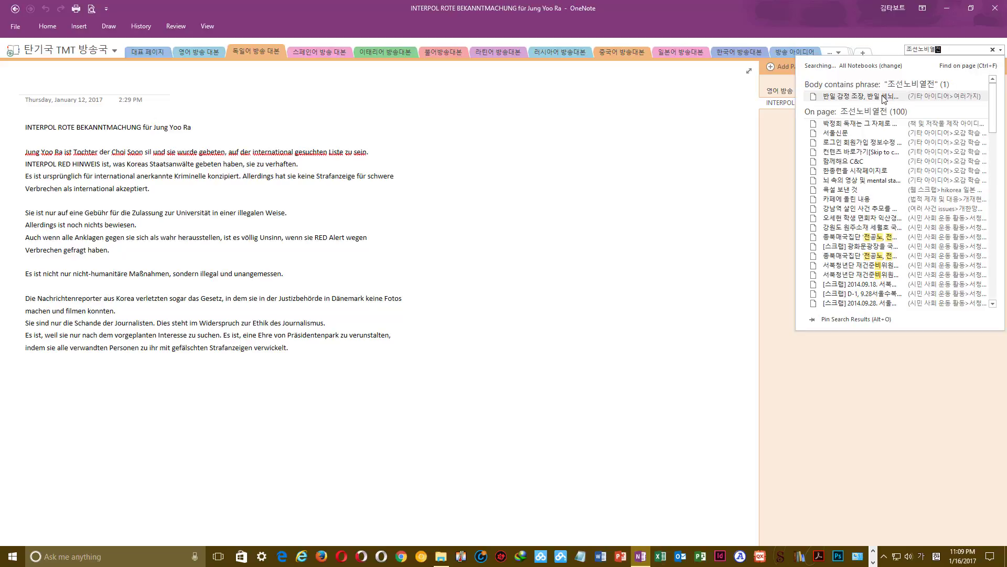
click(877, 98)
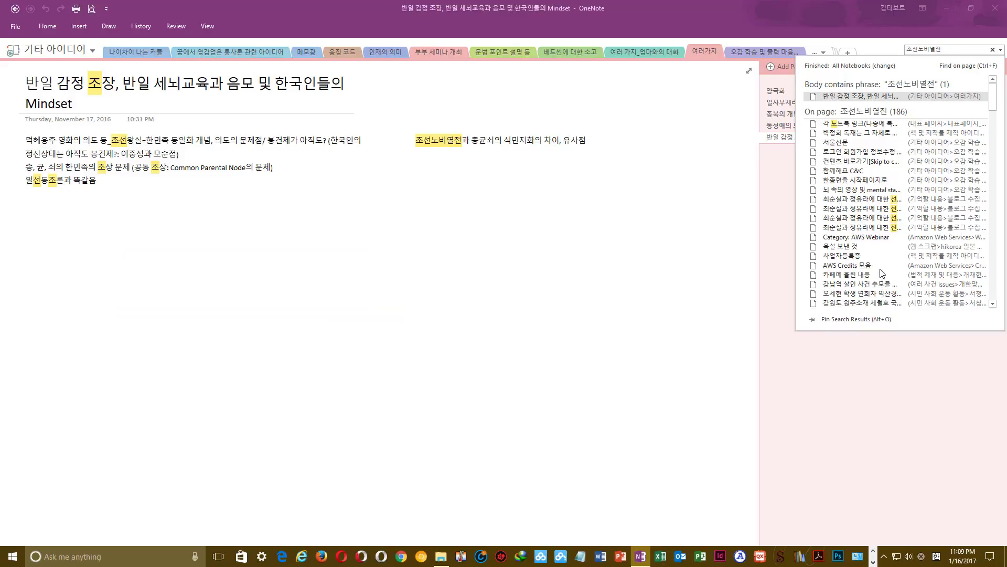
scroll(883, 273, down, 10)
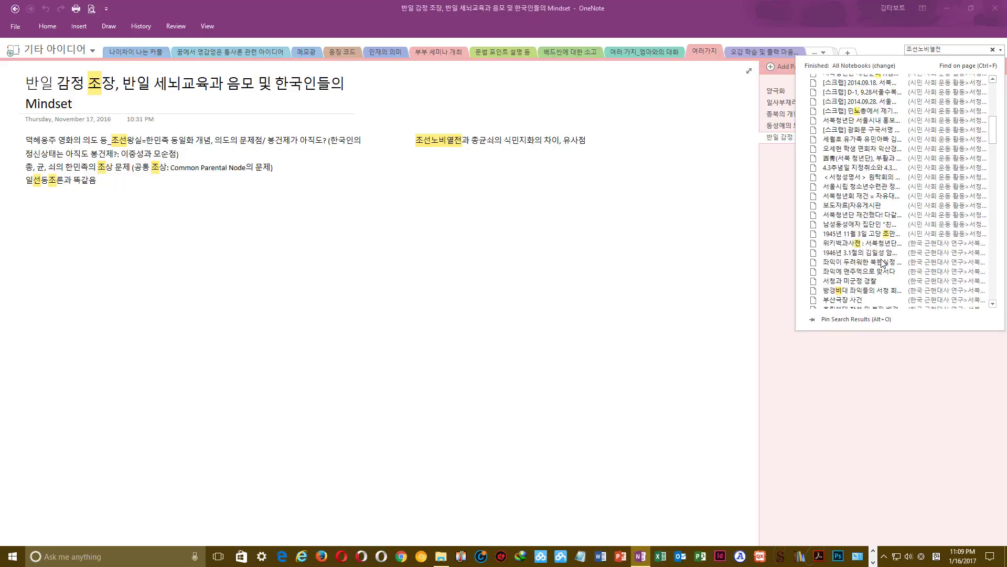
Search all notebooks for 조선 and open the title match beginning with 자국 역사도 왜곡 in the 기타 아이디어 notebook
click(950, 48)
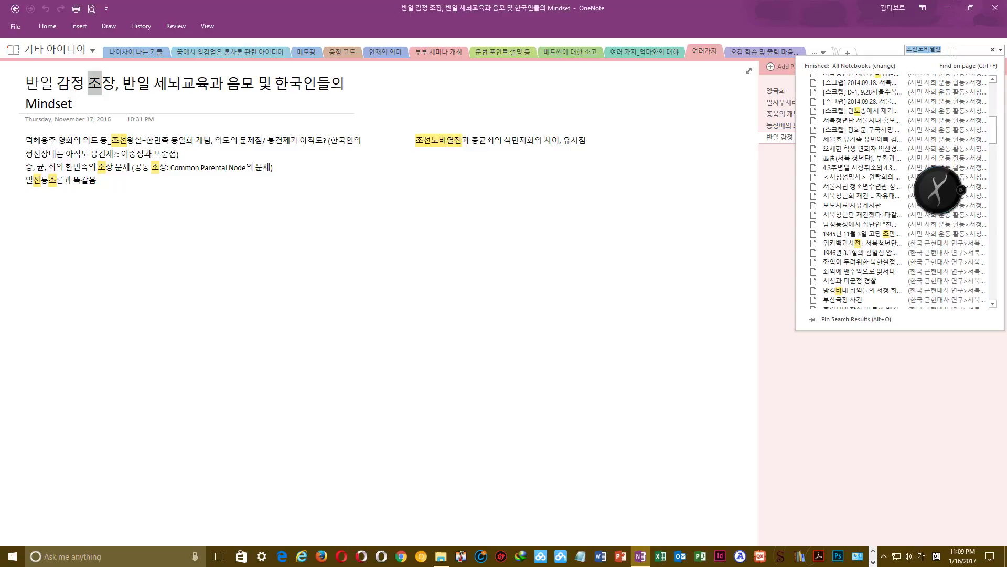
text(조)
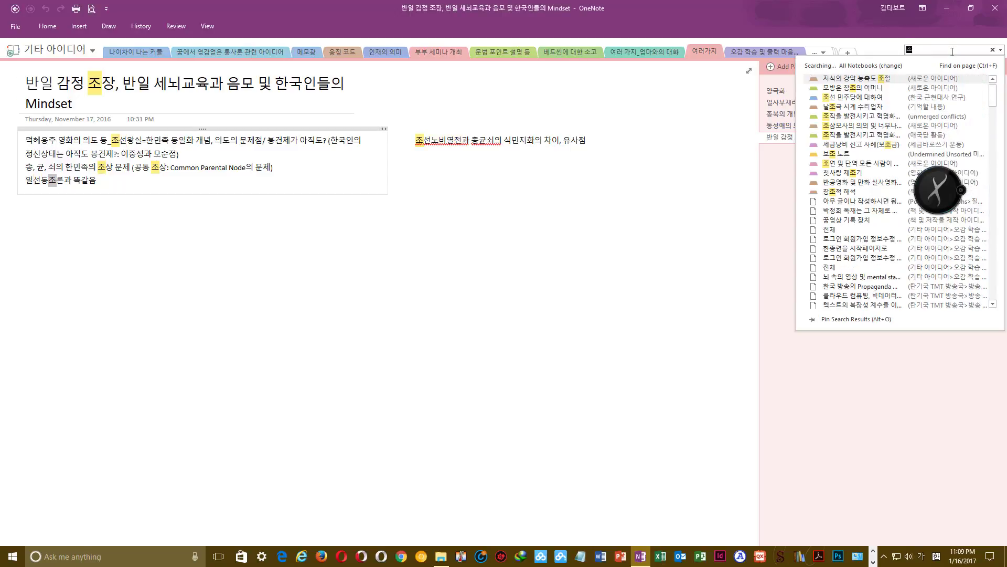
text(선)
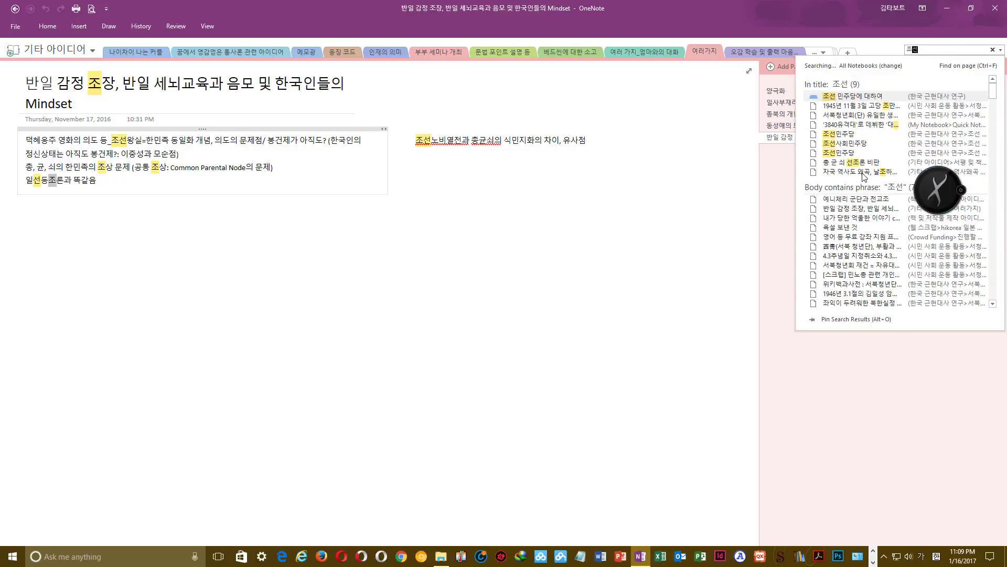
click(865, 173)
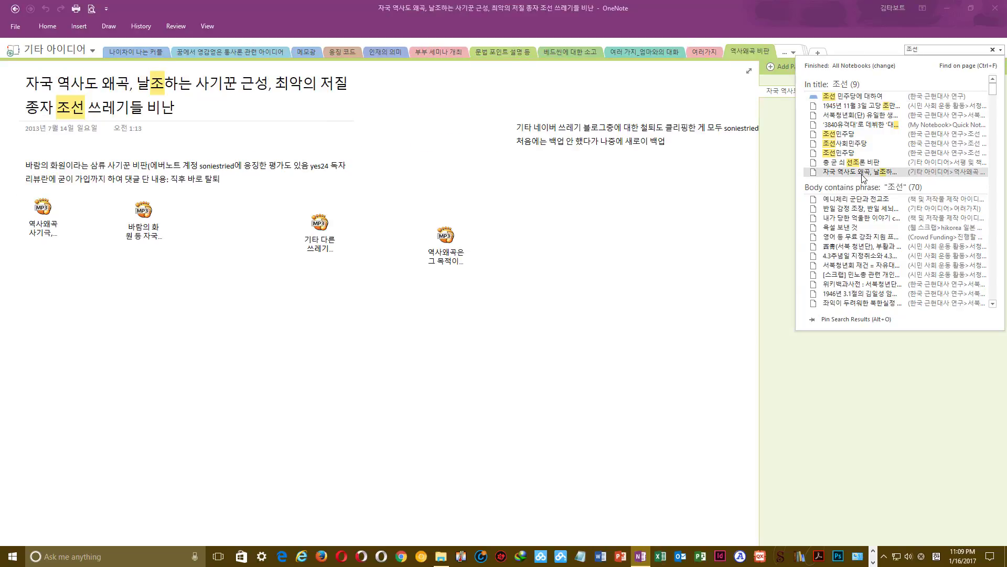
click(632, 189)
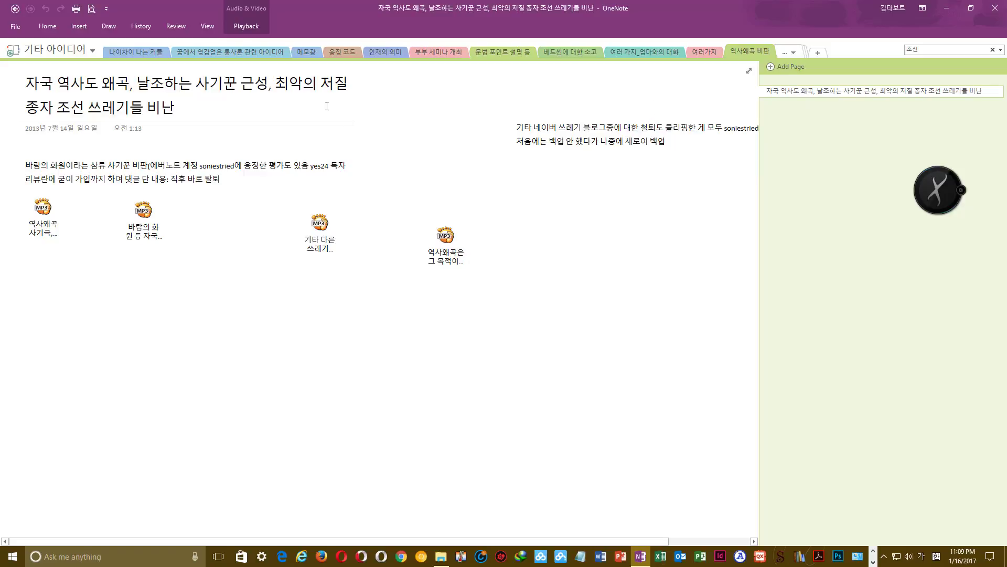
Return to the German script page and open the 반일 감정 조장 and 예니체리 군단과 전교조 pages from the 조선 search results
click(15, 9)
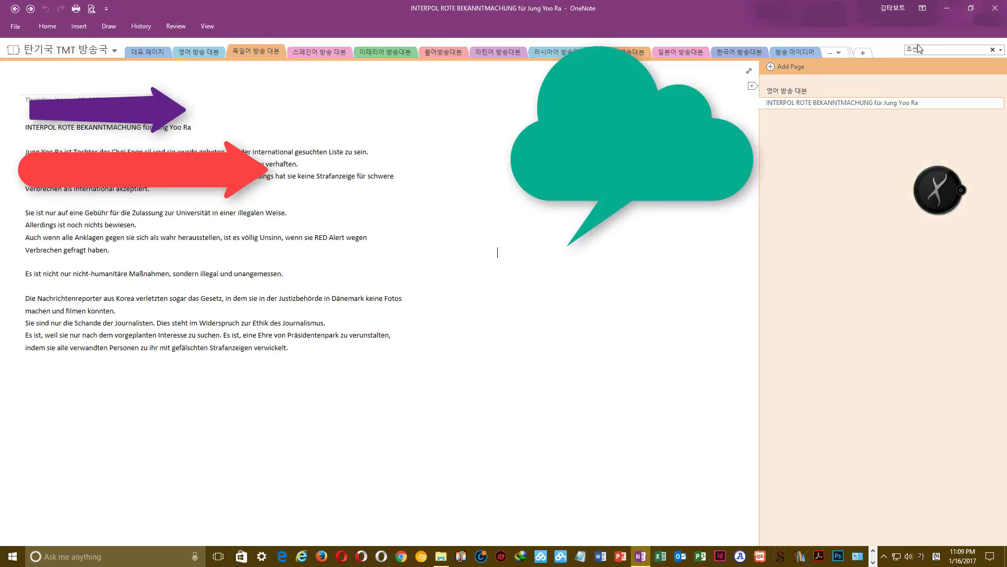
click(941, 50)
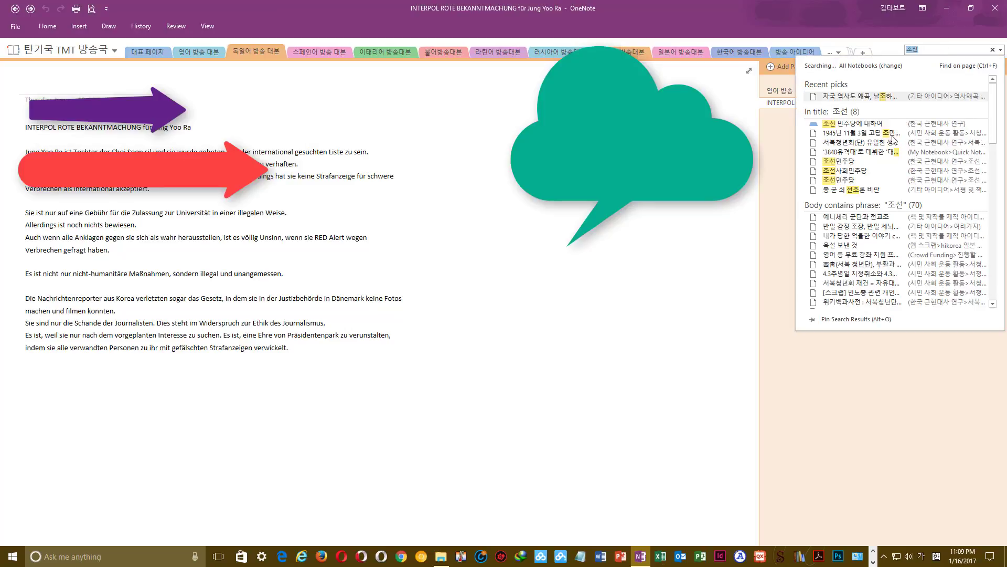
click(877, 227)
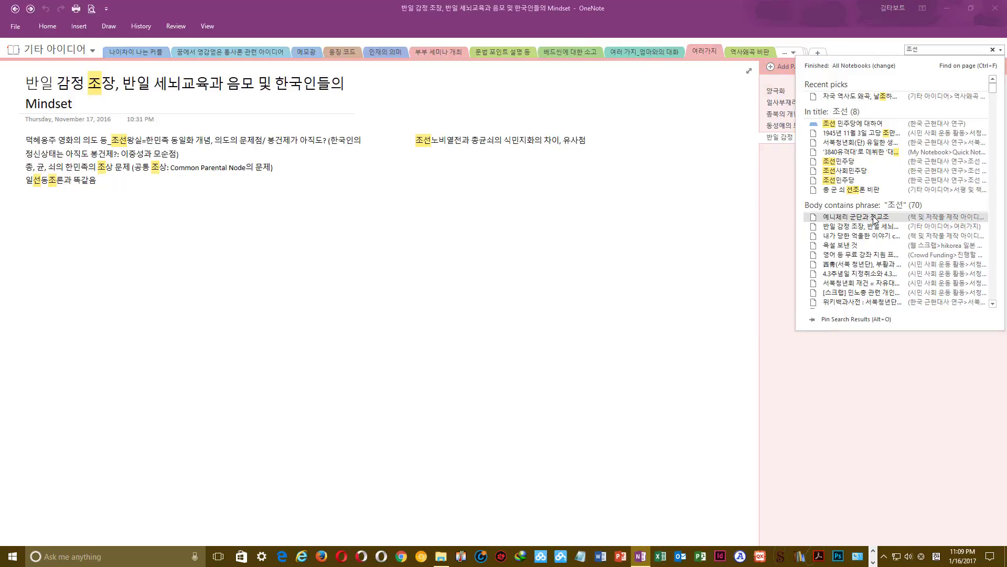
click(875, 219)
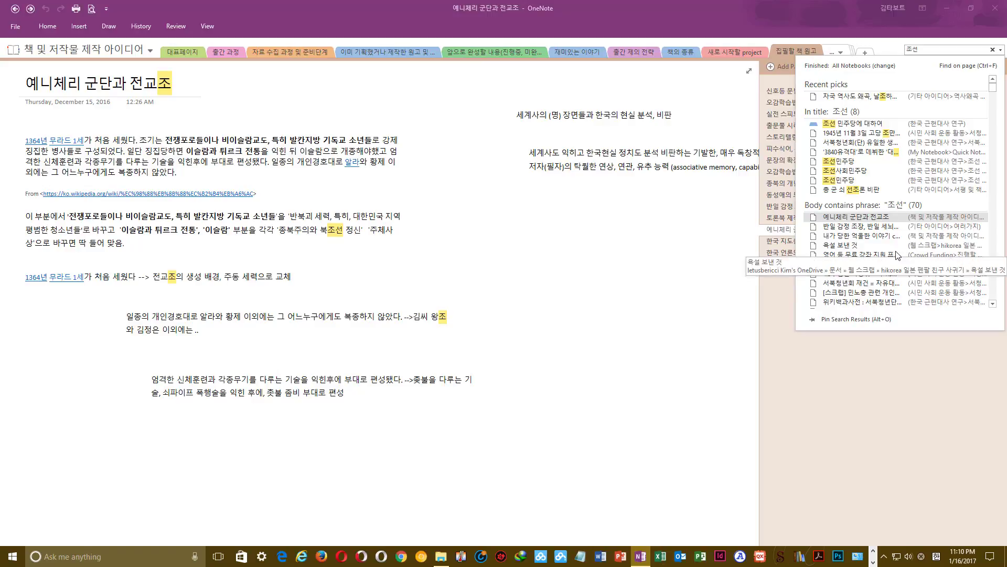
Examine which notebooks and sections the pages containing 조선 in their body come from, down to the on-page matches
scroll(886, 237, down, 2)
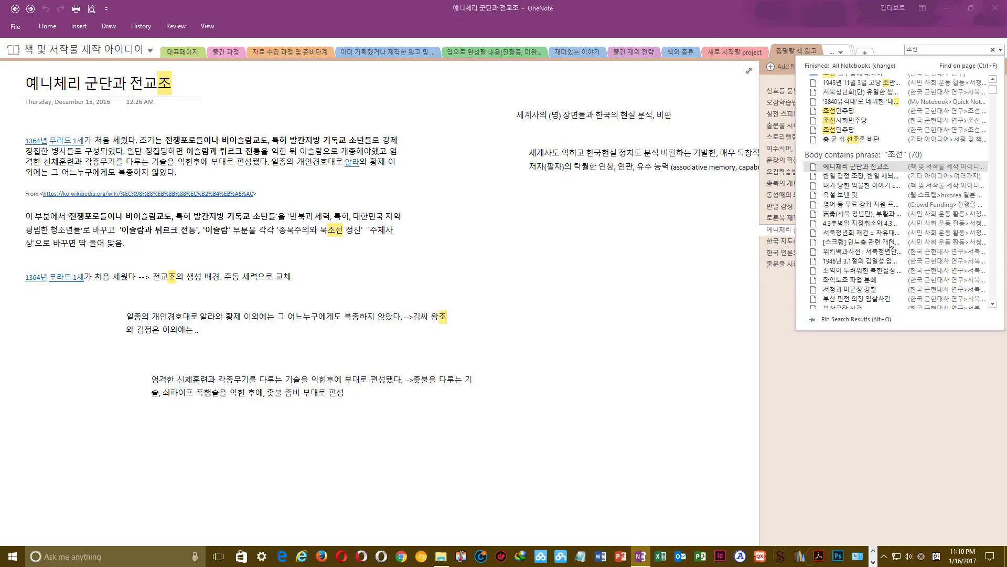
scroll(892, 242, down, 2)
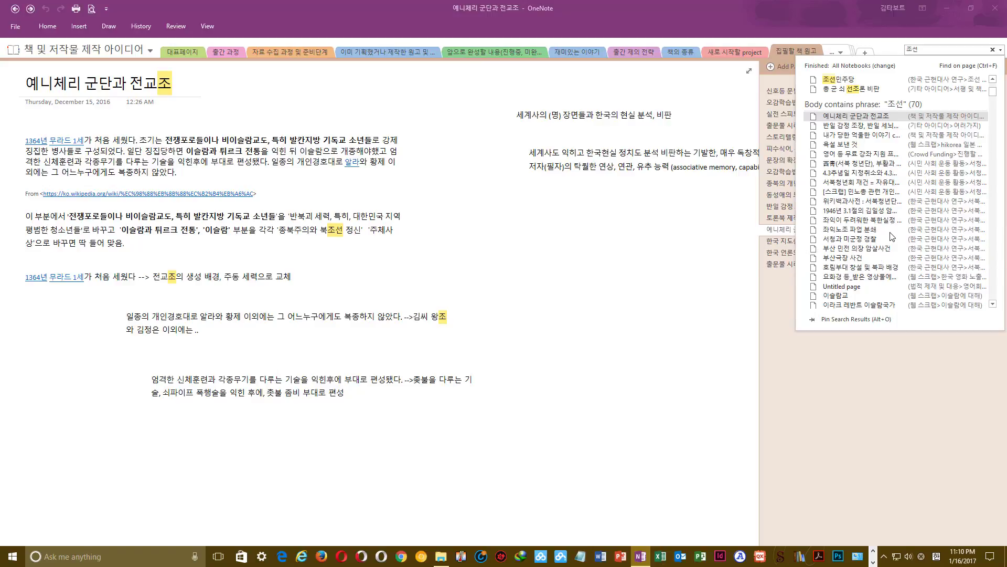
scroll(890, 198, down, 3)
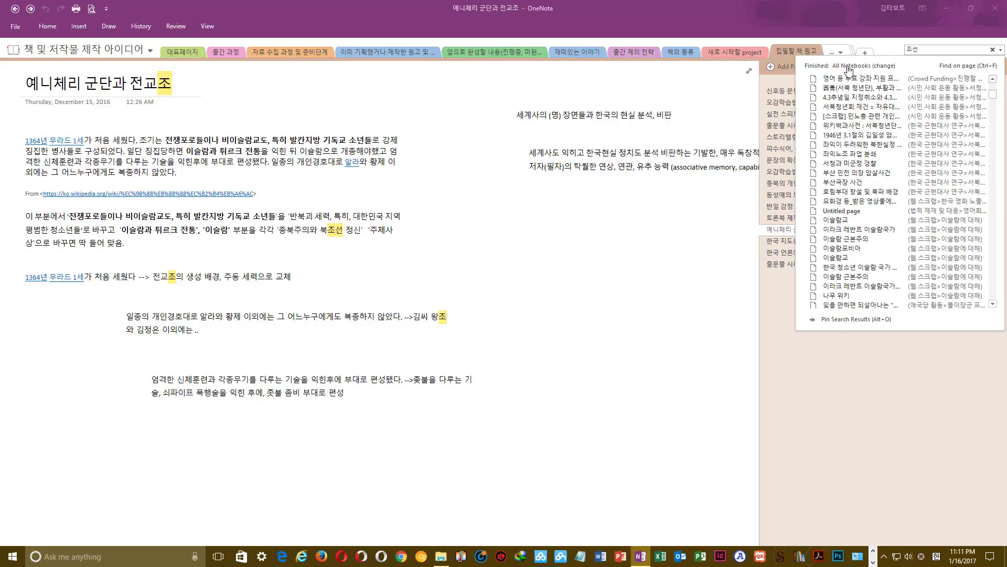
scroll(886, 263, down, 2)
scroll(887, 262, down, 3)
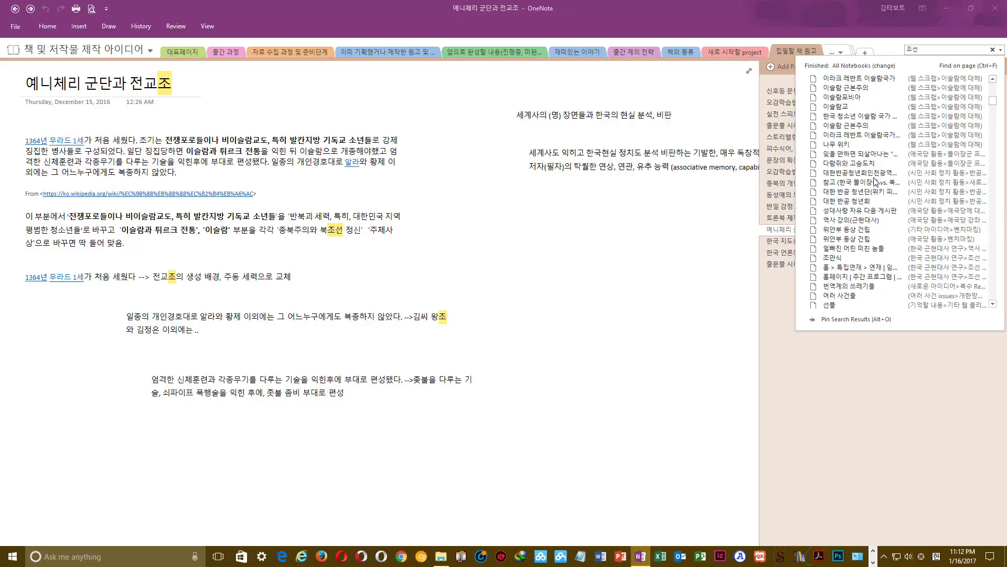
scroll(874, 255, down, 6)
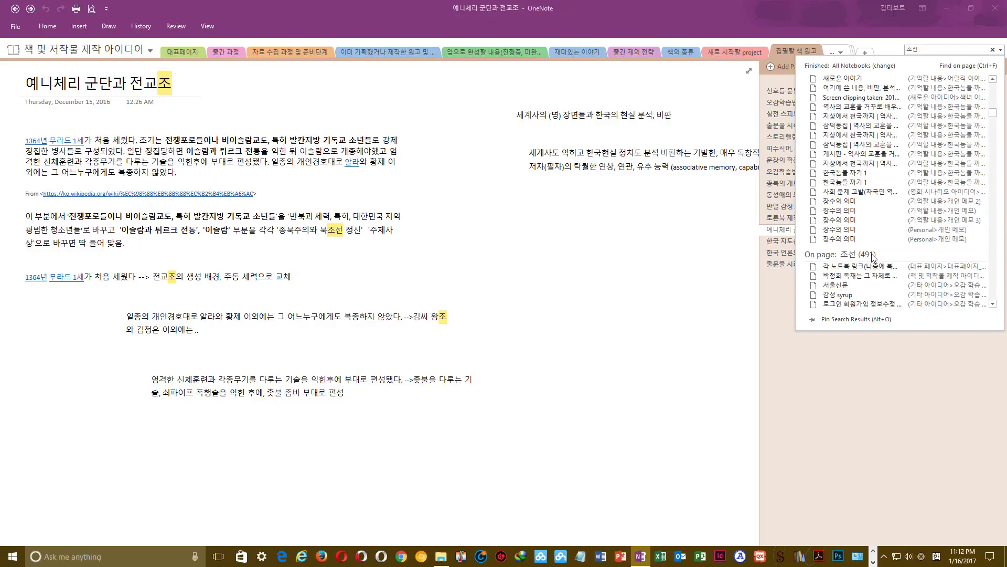
scroll(871, 256, up, 3)
scroll(871, 256, up, 3)
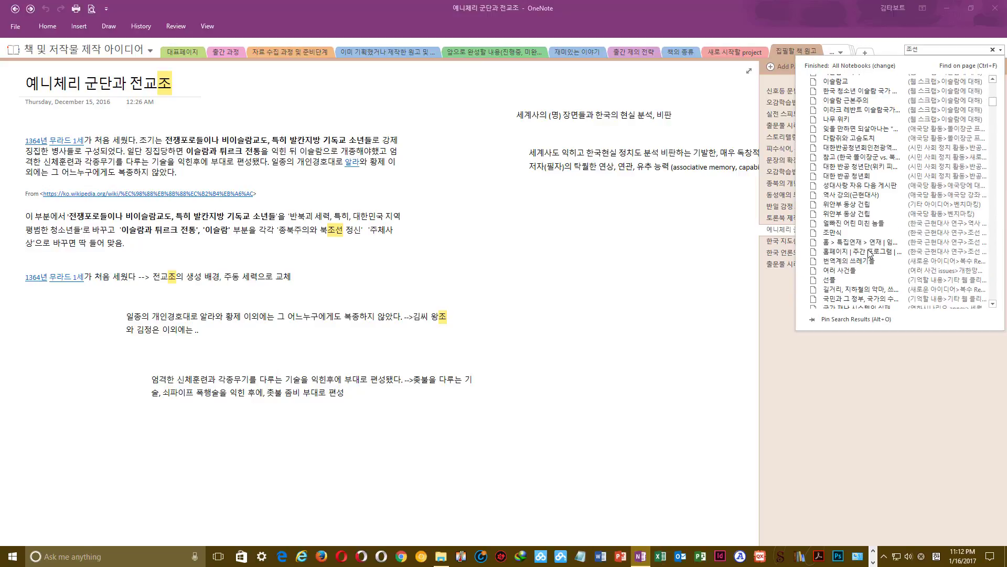
Open the 총 균 쇠 선조론 비판 page from the 조선 results, and the recently picked 자국 역사도 왜곡 page again
click(930, 49)
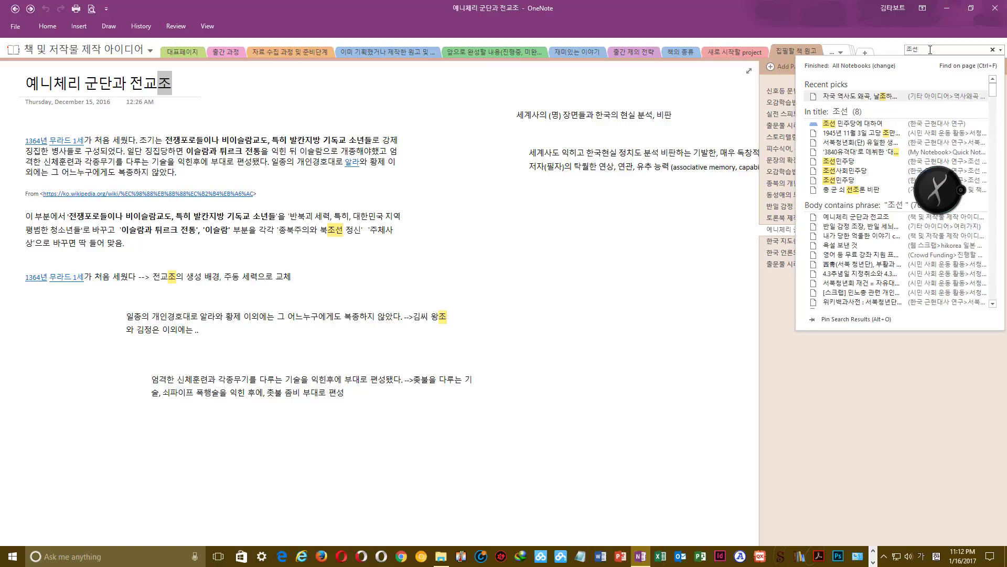
click(873, 192)
click(468, 162)
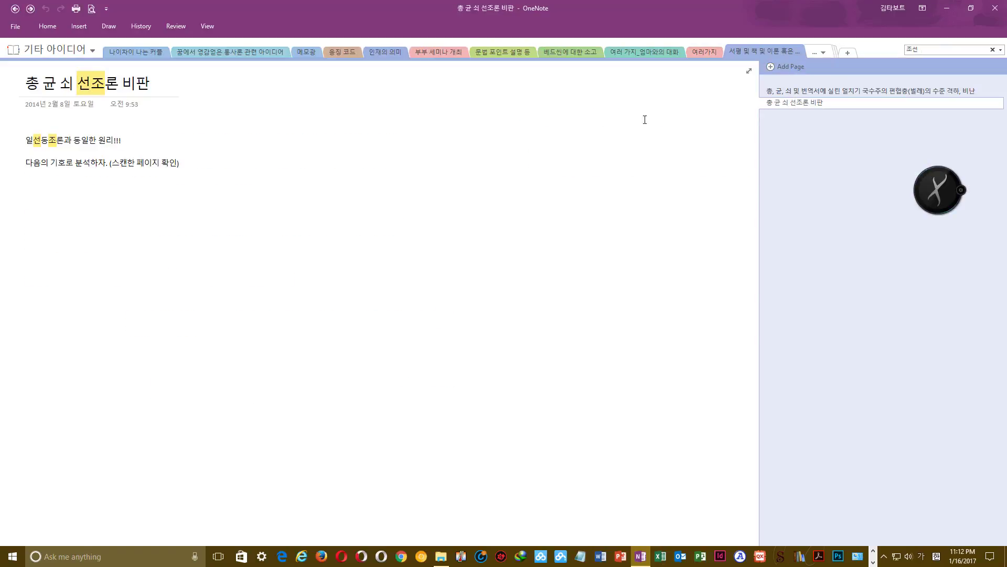
click(934, 50)
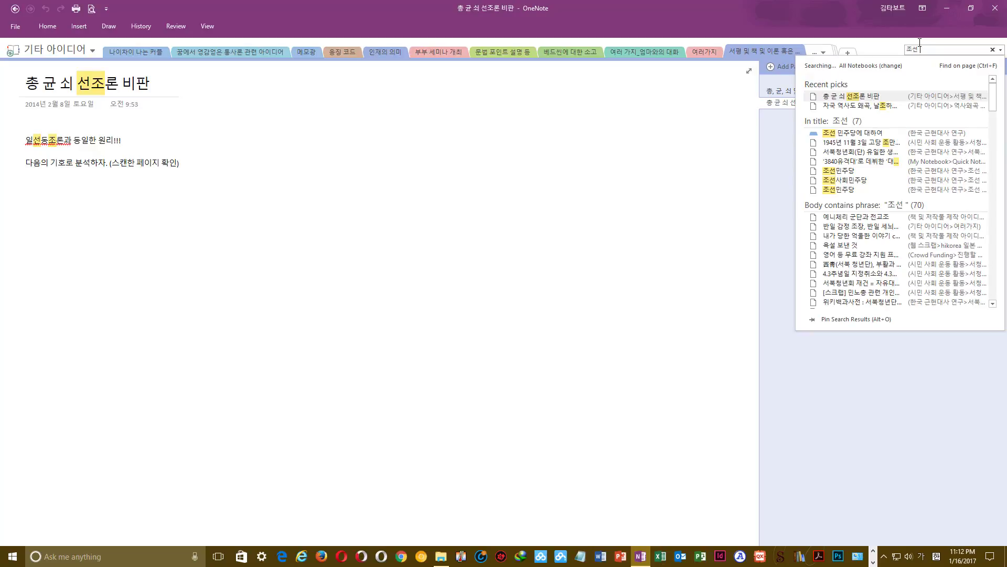
click(885, 106)
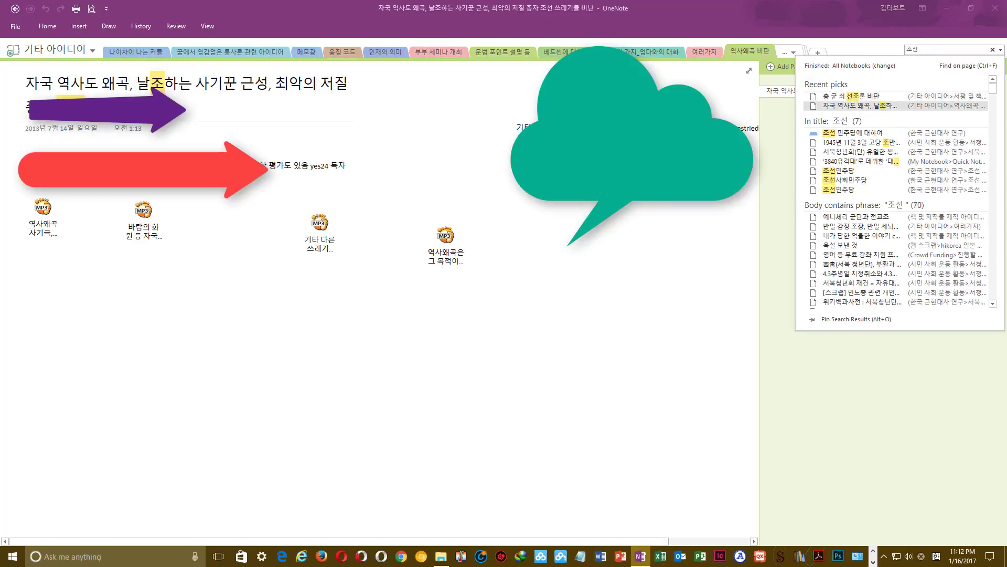
Search all notebooks for 노비 and review the title, body and on-page matches
click(941, 51)
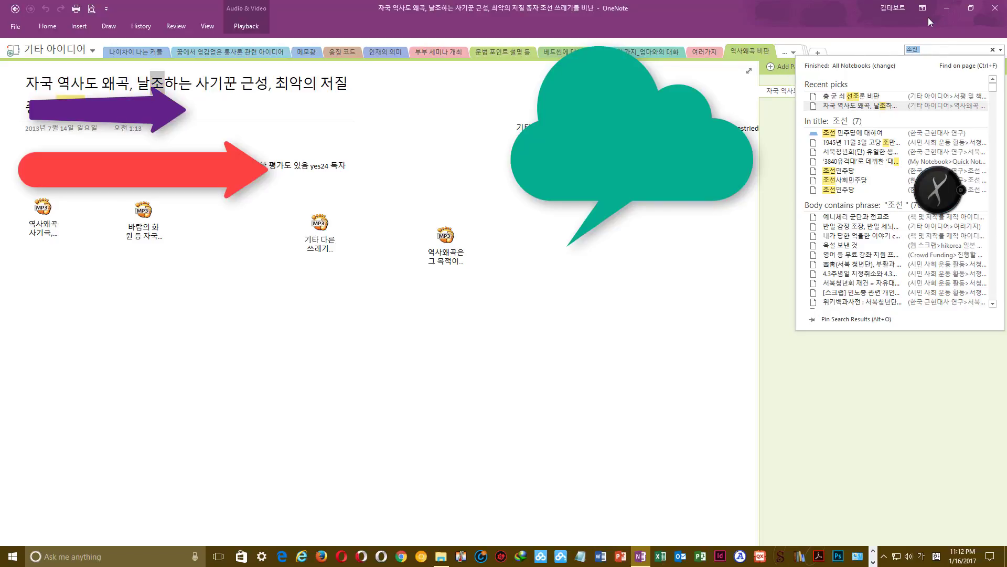
text(ㄴ노비)
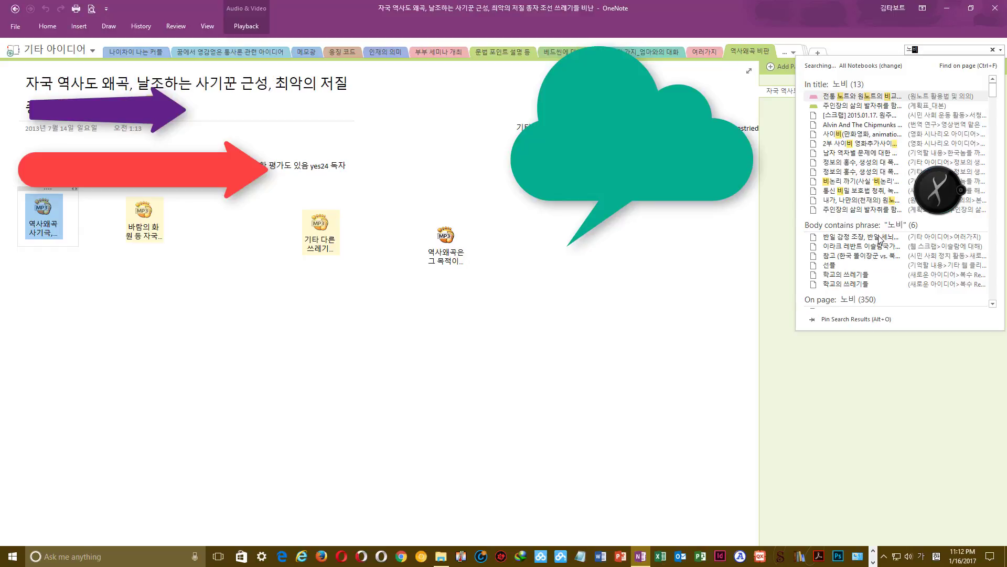
scroll(870, 218, down, 2)
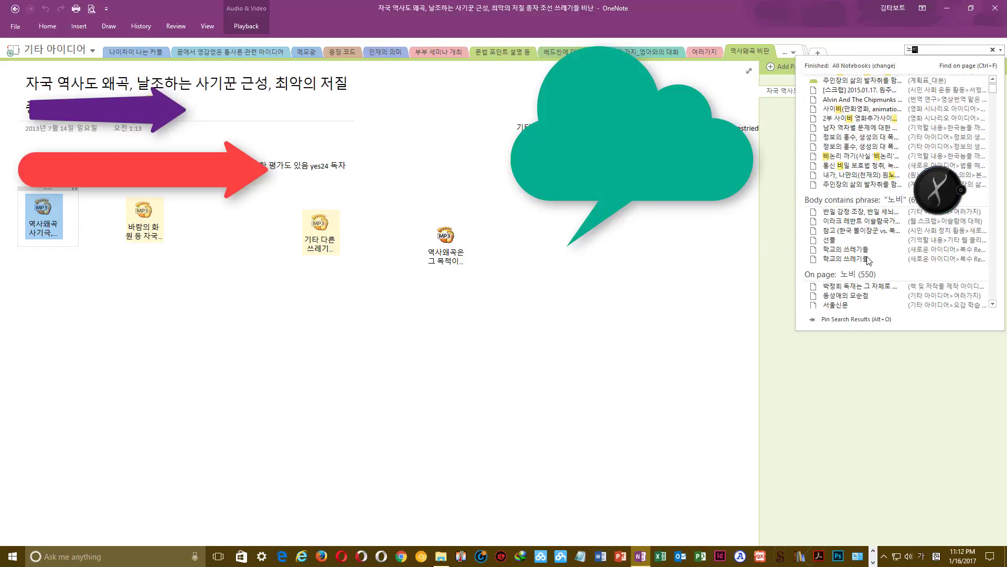
scroll(869, 259, down, 2)
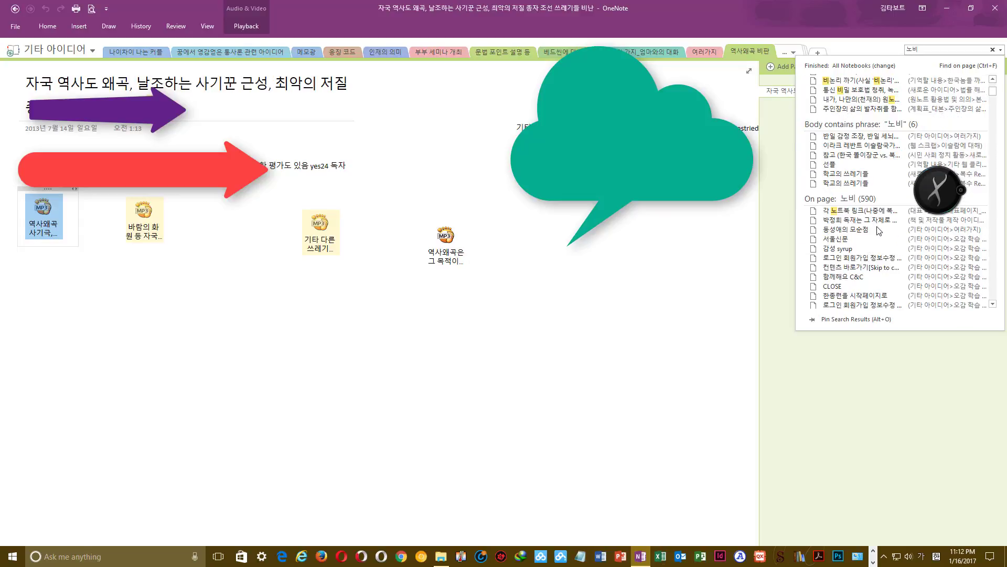
Open the 박정희 독재는 그 자체로 민주화였다 page from the on-page 노비 matches and skim its notes
click(878, 221)
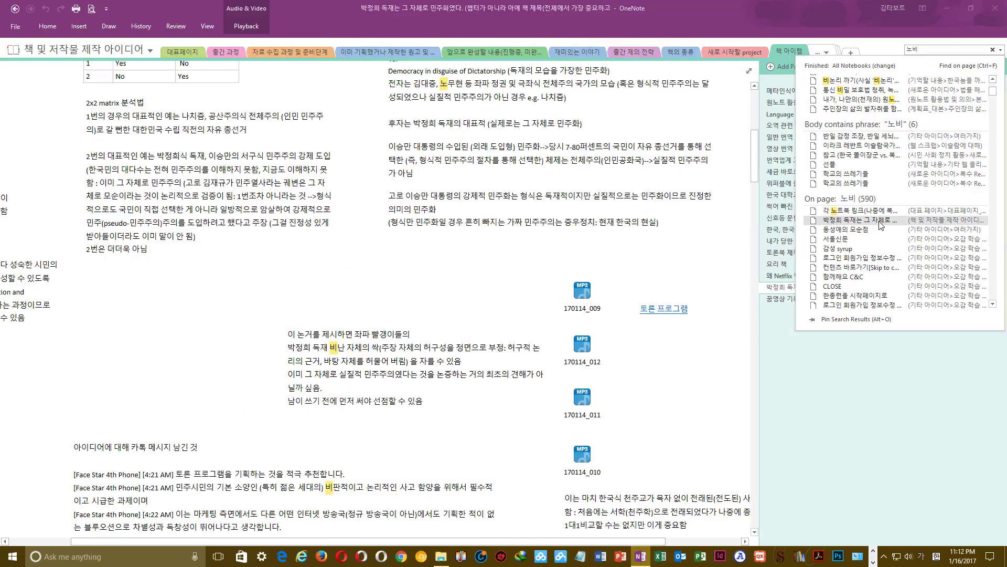
scroll(657, 227, up, 3)
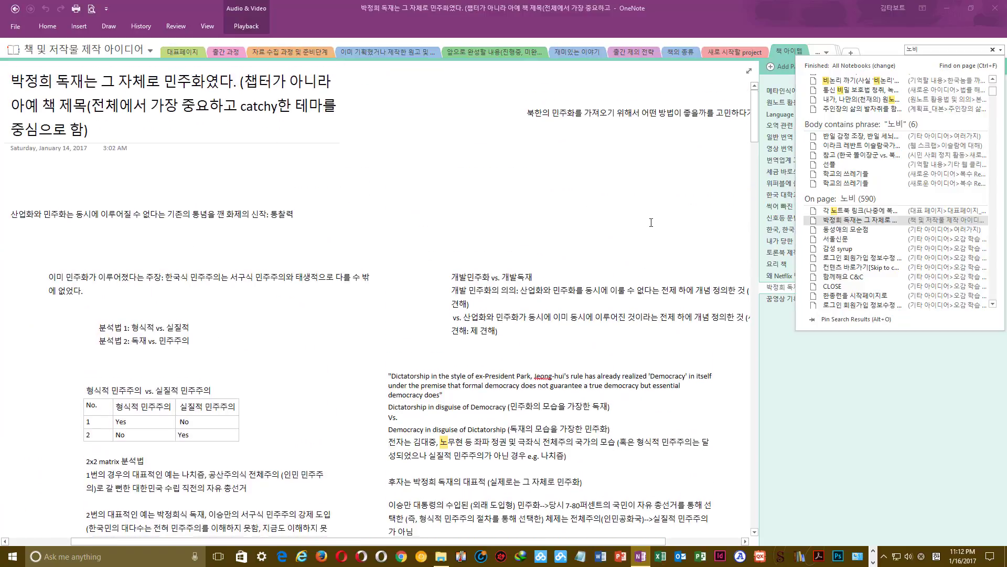
scroll(506, 267, down, 12)
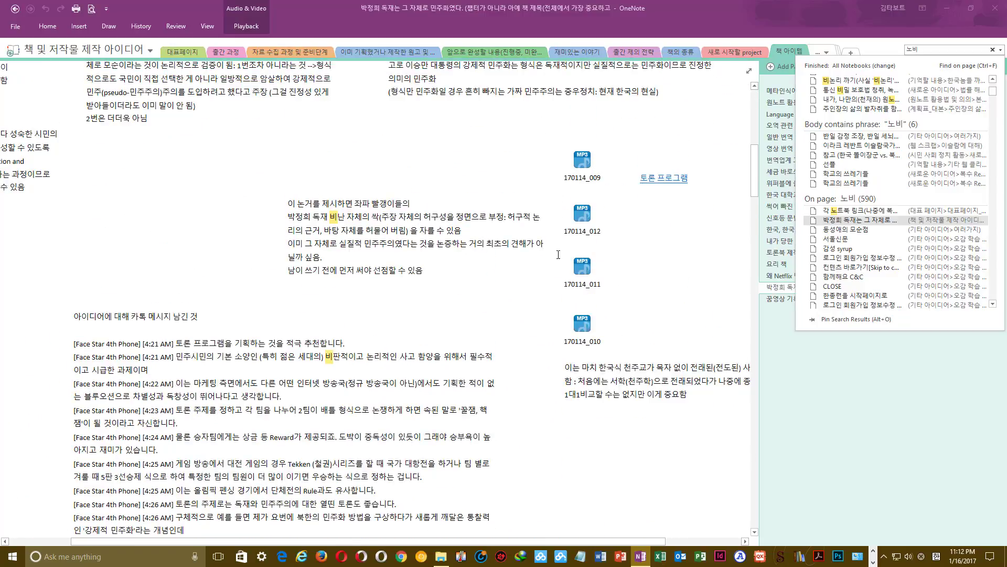
Follow the 토론 프로그램 link, return through its 박정희 독재는 그 자체로 민주화였다 link, and select that phrase in the page title
click(656, 178)
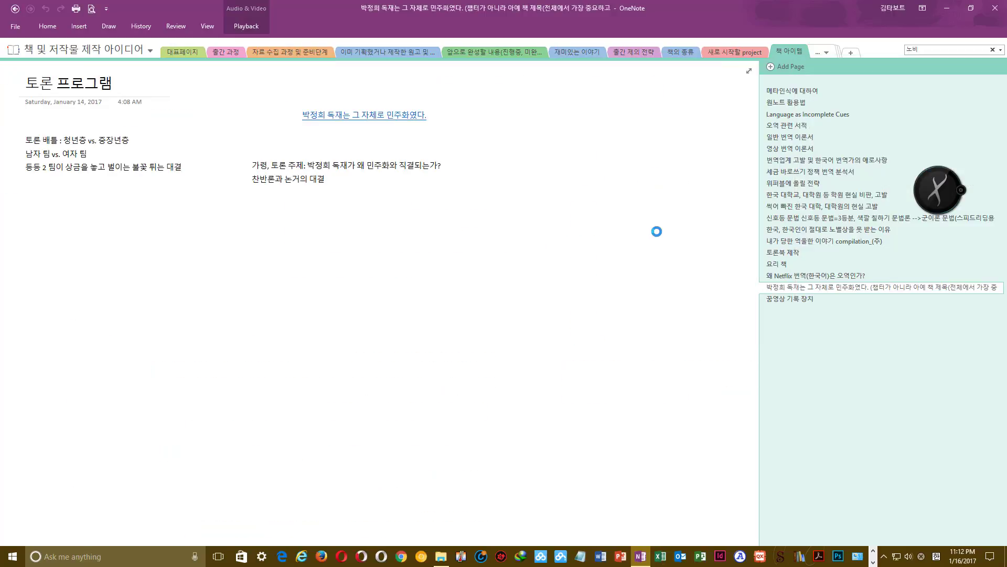
click(350, 121)
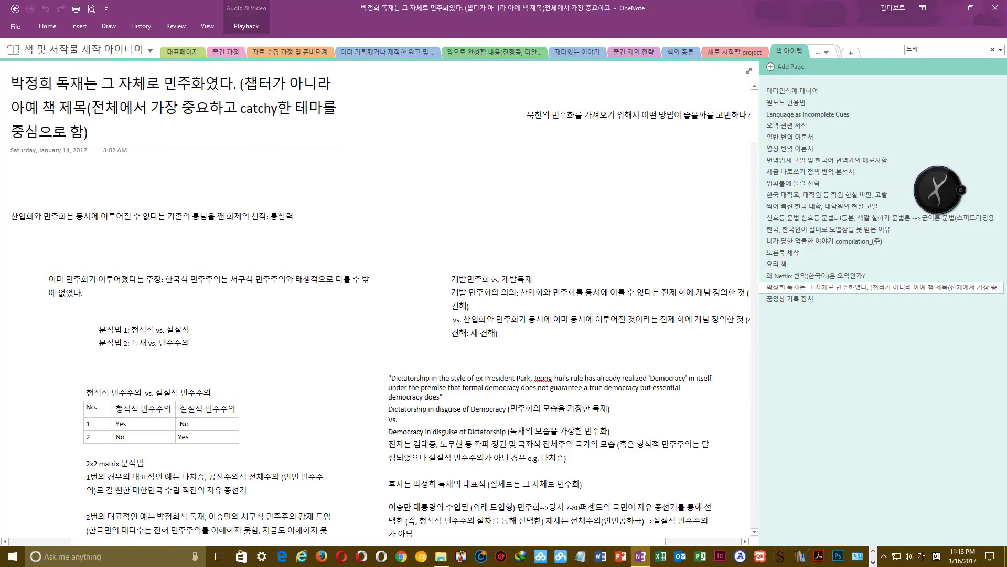
mouse_move(11, 82)
mouse_down()
mouse_move(193, 83)
mouse_move(10, 84)
mouse_up()
click(236, 83)
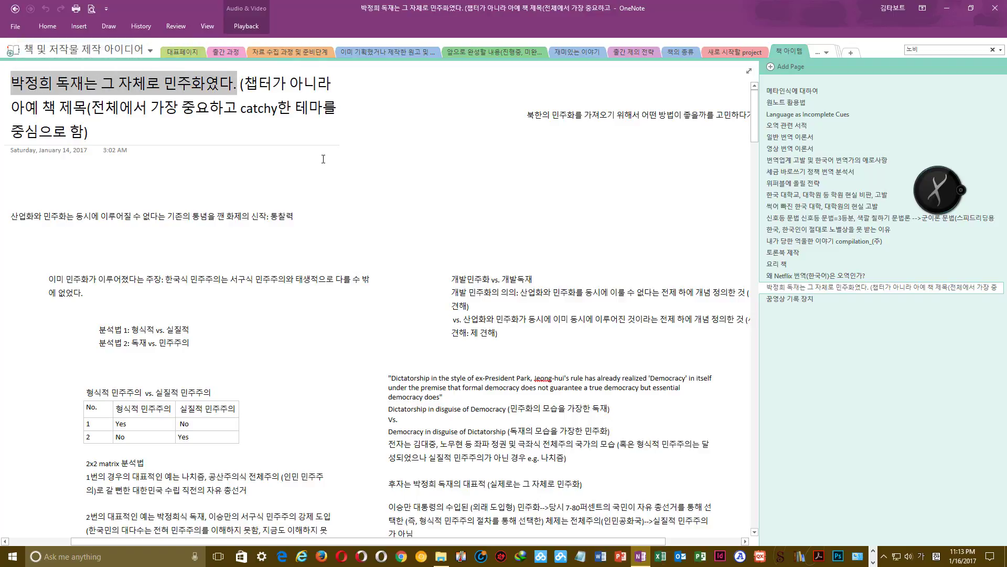
click(452, 176)
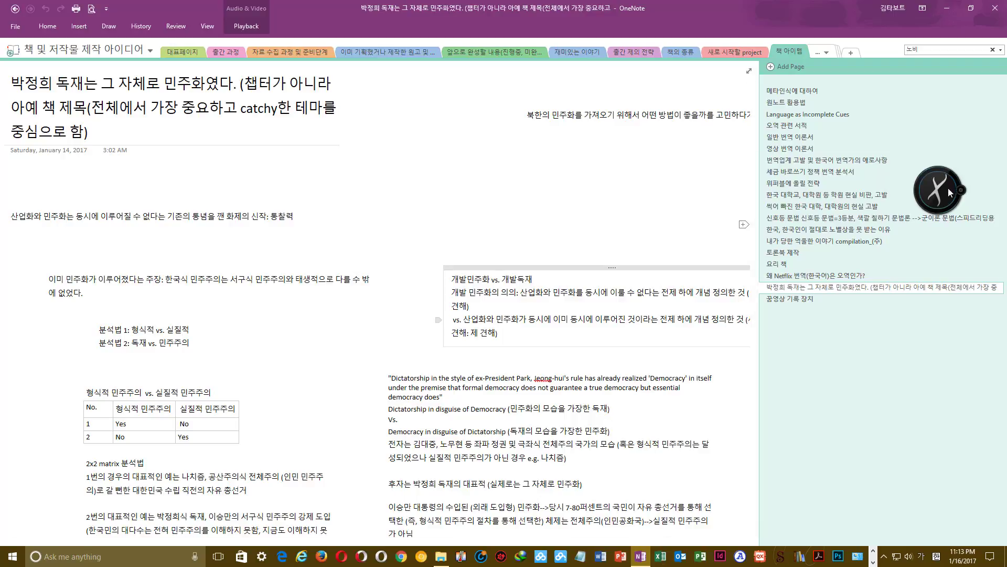
Open the Language as Incomplete Cues page and point out its title by selecting it, including the words Incomplete Cues
drag(949, 189, 976, 407)
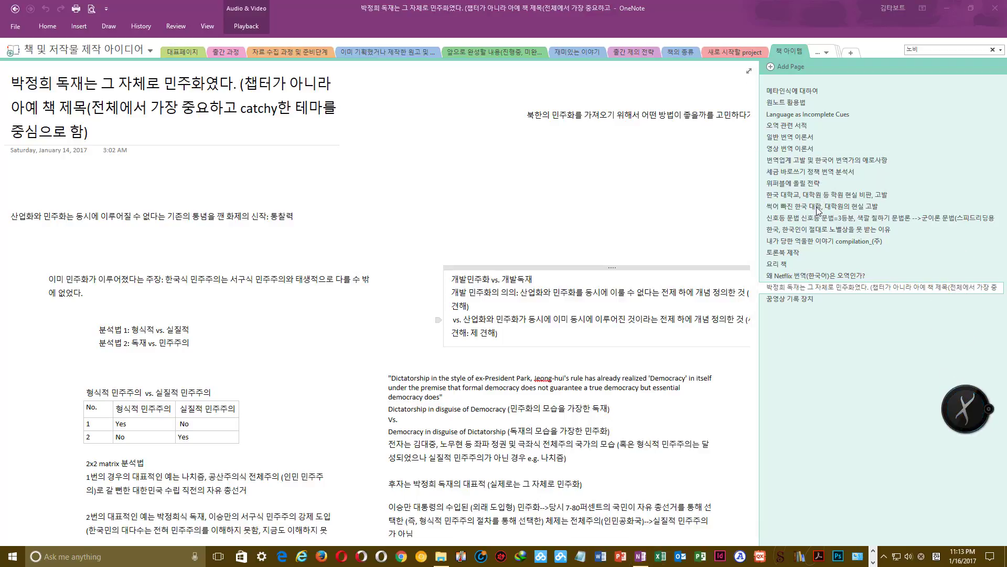
click(796, 114)
click(327, 176)
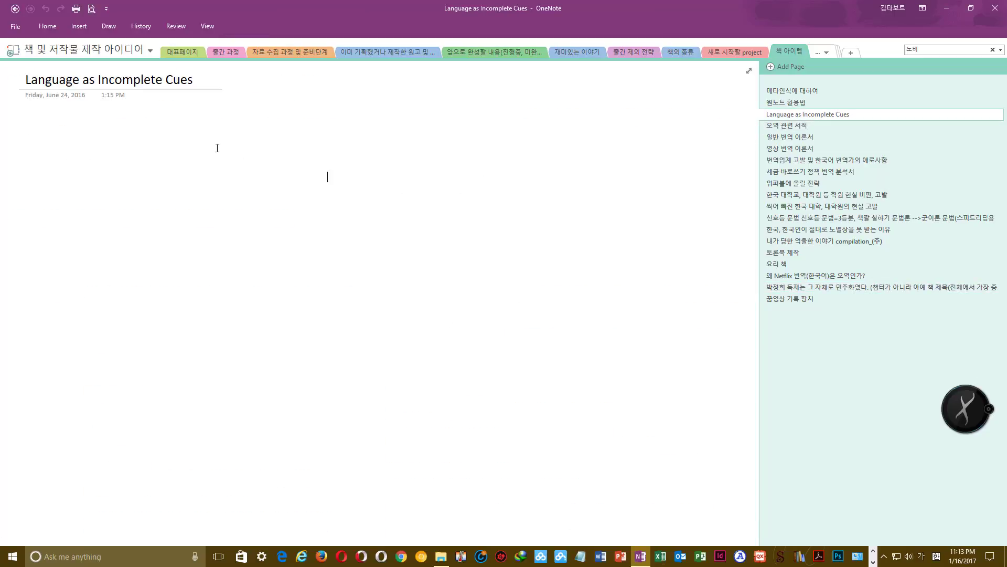
drag(199, 86, 22, 81)
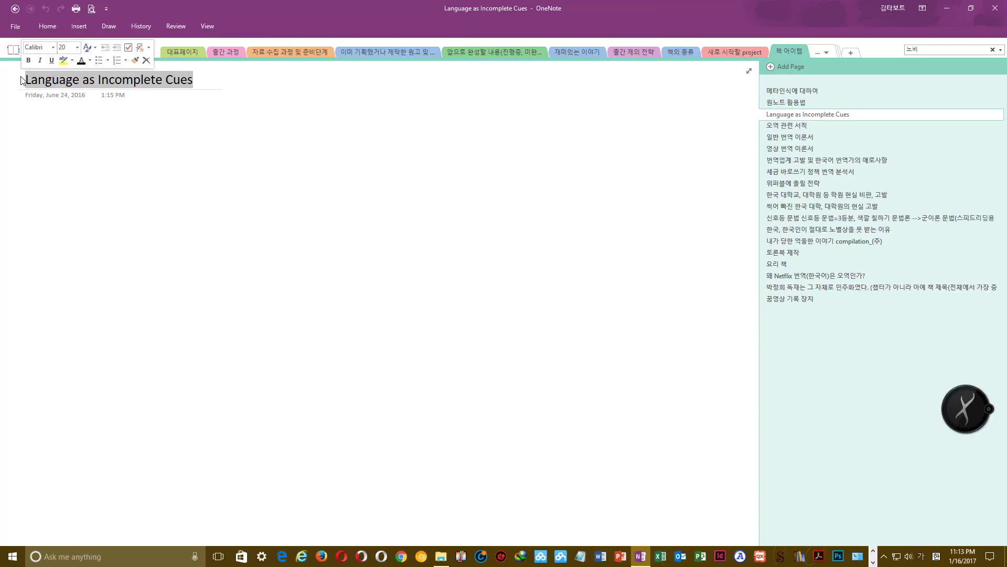
click(164, 150)
drag(198, 80, 97, 81)
click(202, 155)
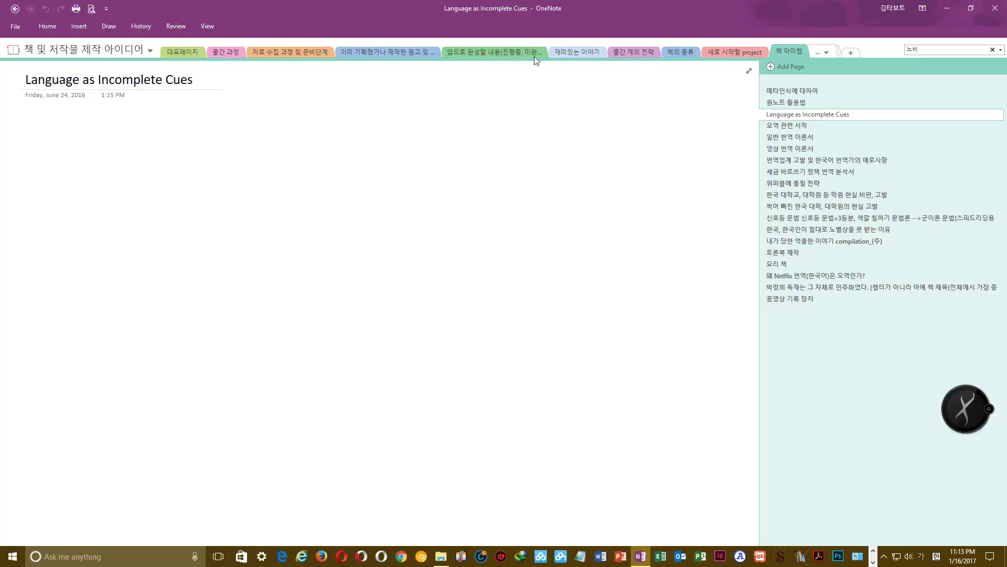
Search all notebooks for 위안부 and open the 윗물은 더럽지만 아랫물은 깨끗하다 and 비논리 까기 pages from the title matches
click(947, 50)
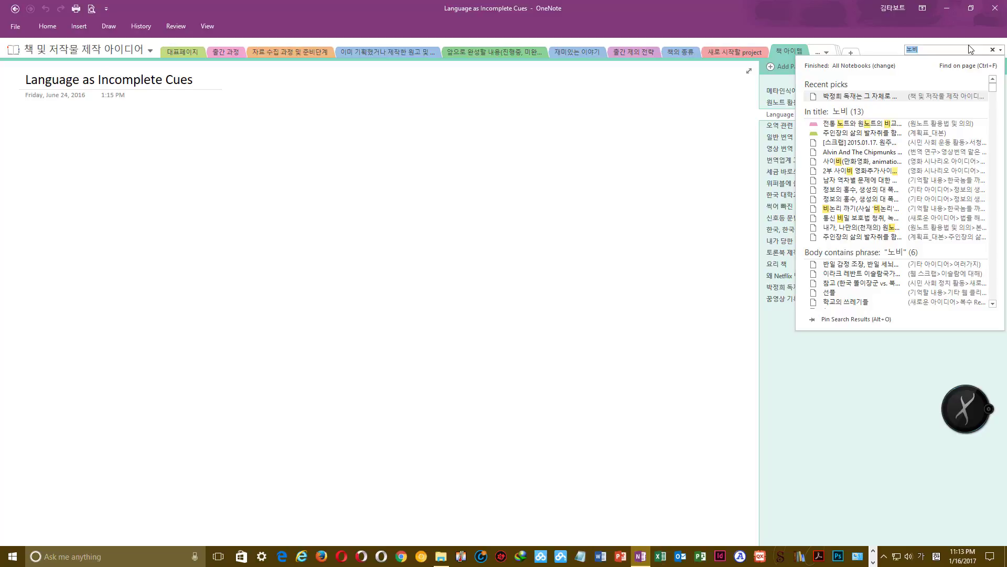
key(BackSpace)
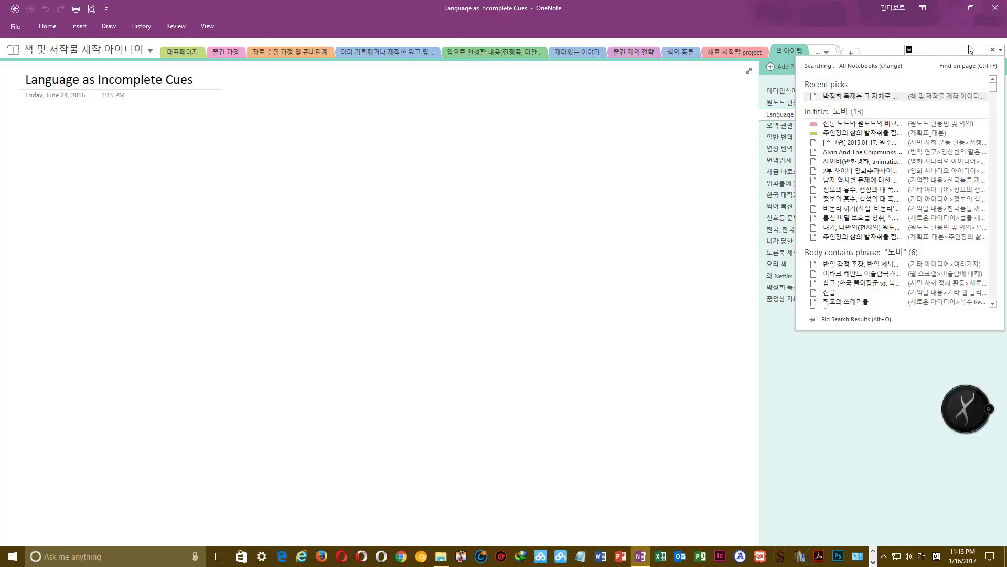
text(위안부)
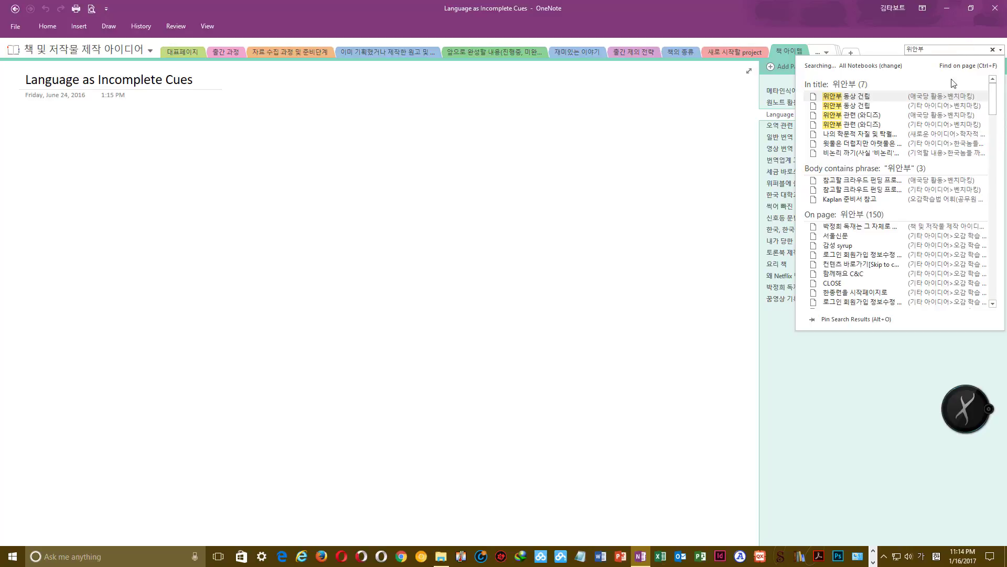
click(879, 149)
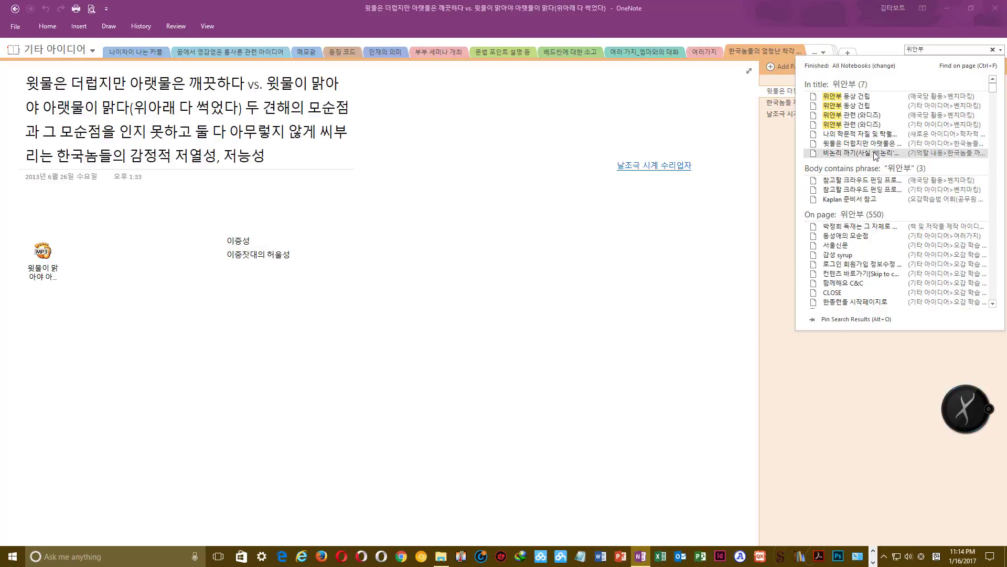
click(876, 153)
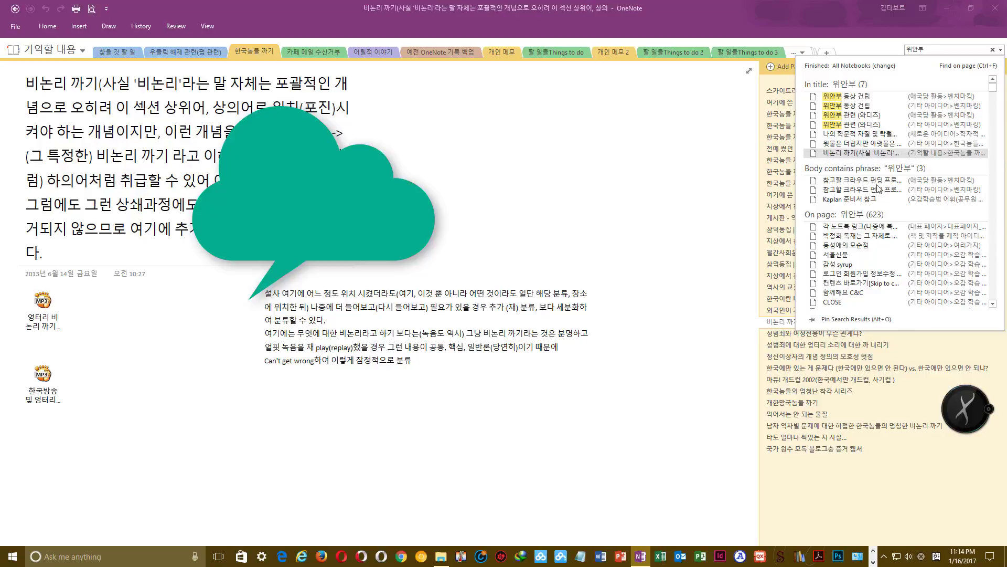
Open the 종북의 개념 정의_종북 백과 사전이라는 책의 챕터 page from the on-page 위안부 matches and focus on its note
scroll(874, 223, down, 5)
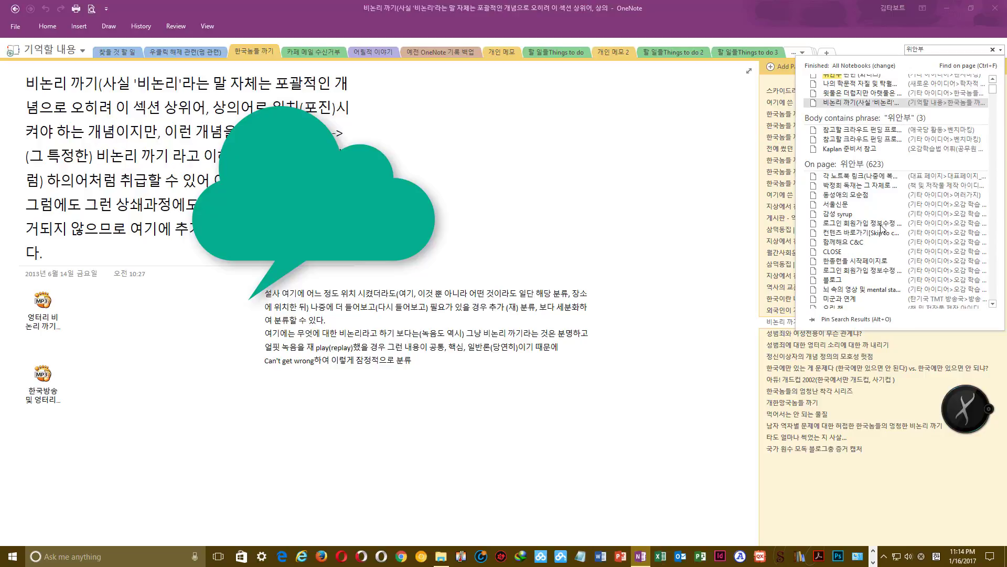
scroll(881, 229, down, 4)
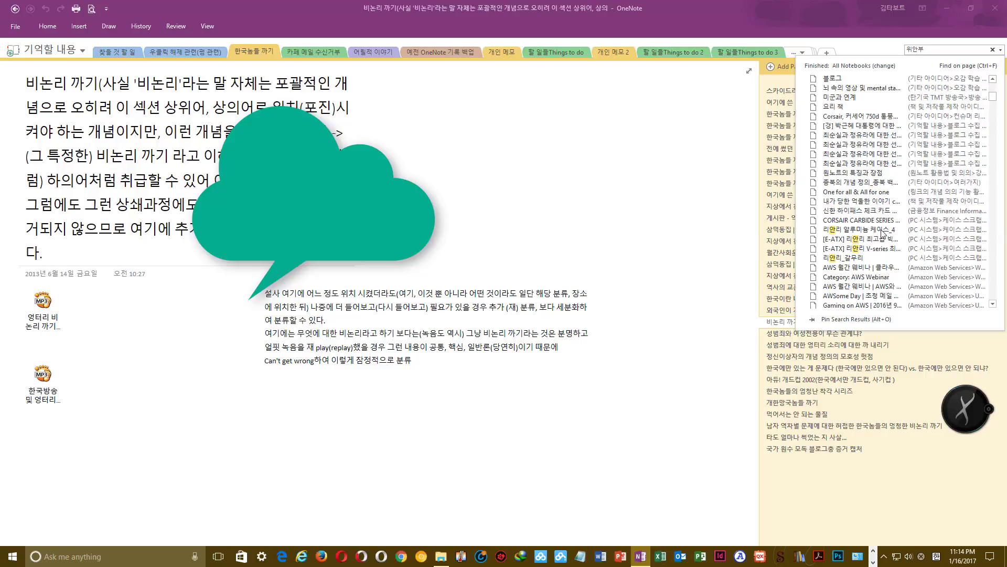
scroll(883, 233, down, 1)
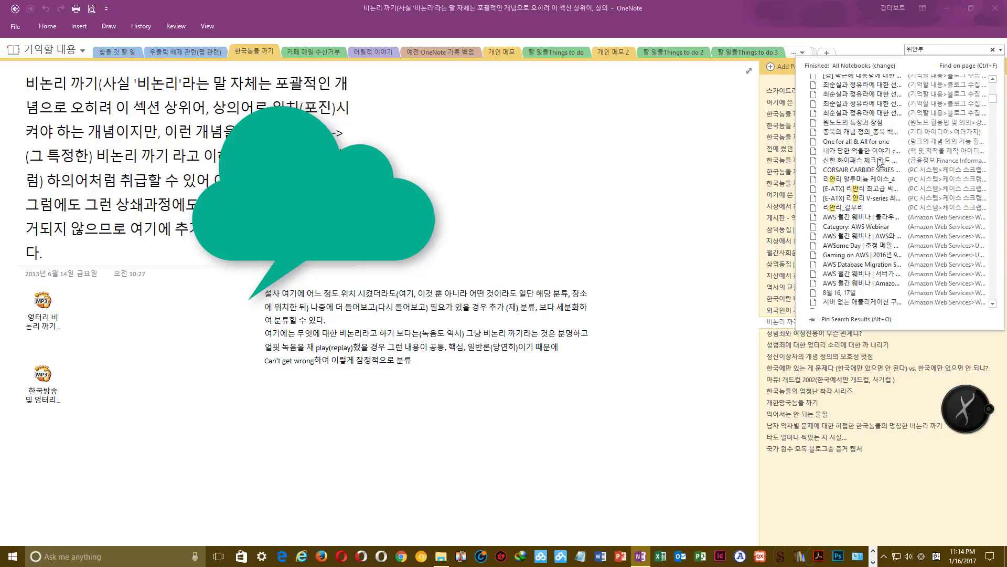
click(877, 133)
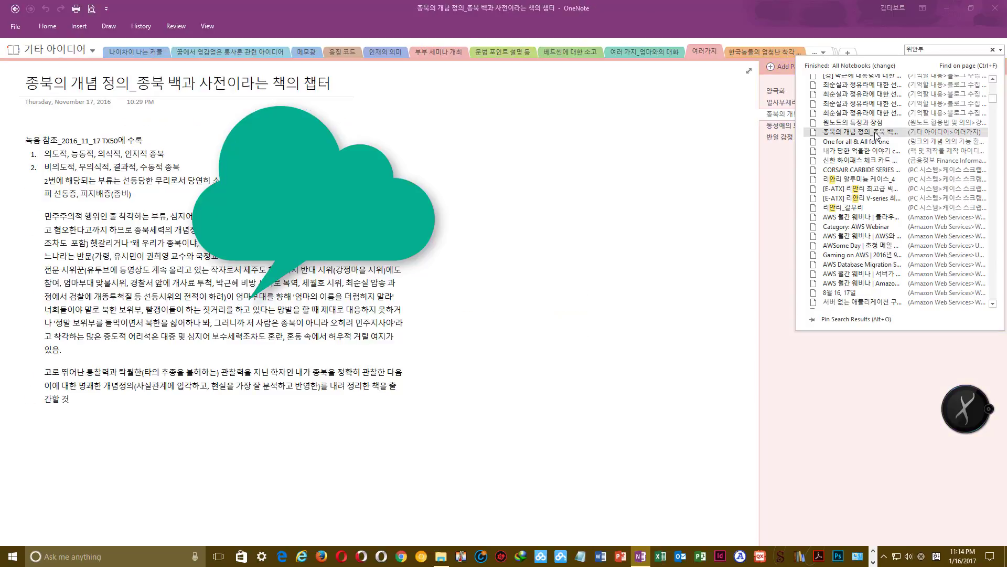
click(192, 164)
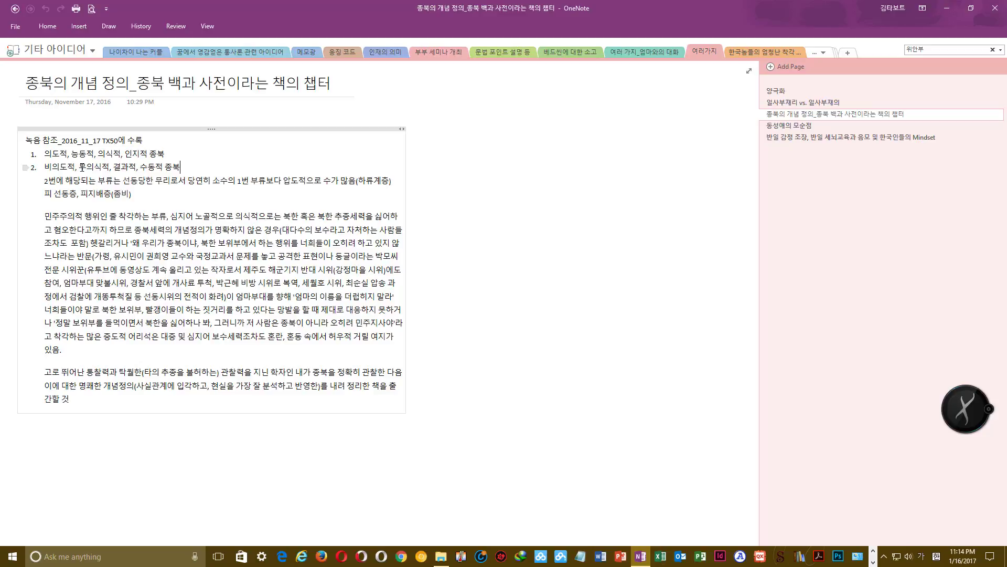
Examine the second definition in the 종북 list, selecting 무의식적 and 결과적, and the paragraphs below it
drag(80, 167, 116, 169)
click(414, 250)
drag(115, 169, 139, 169)
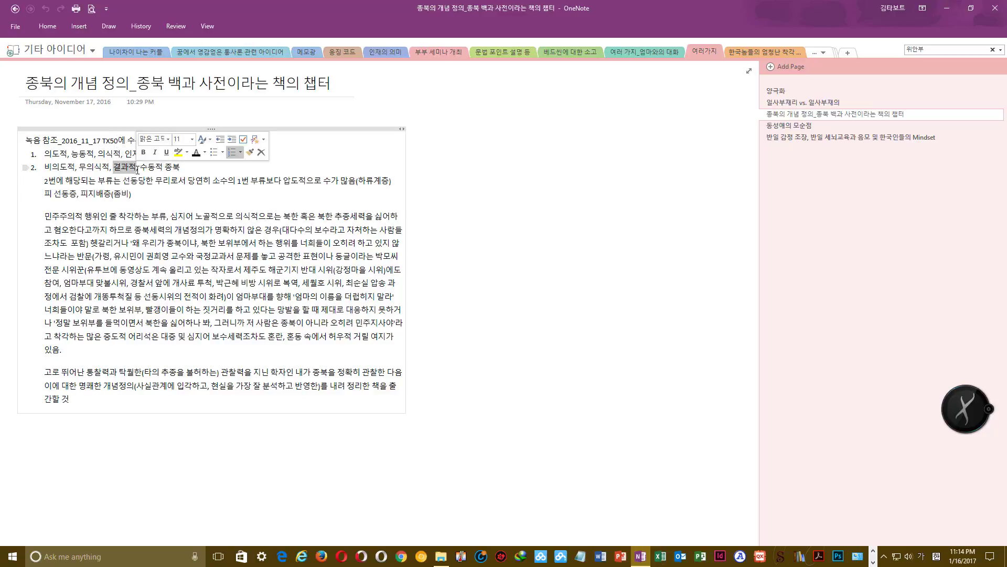
click(202, 231)
click(166, 205)
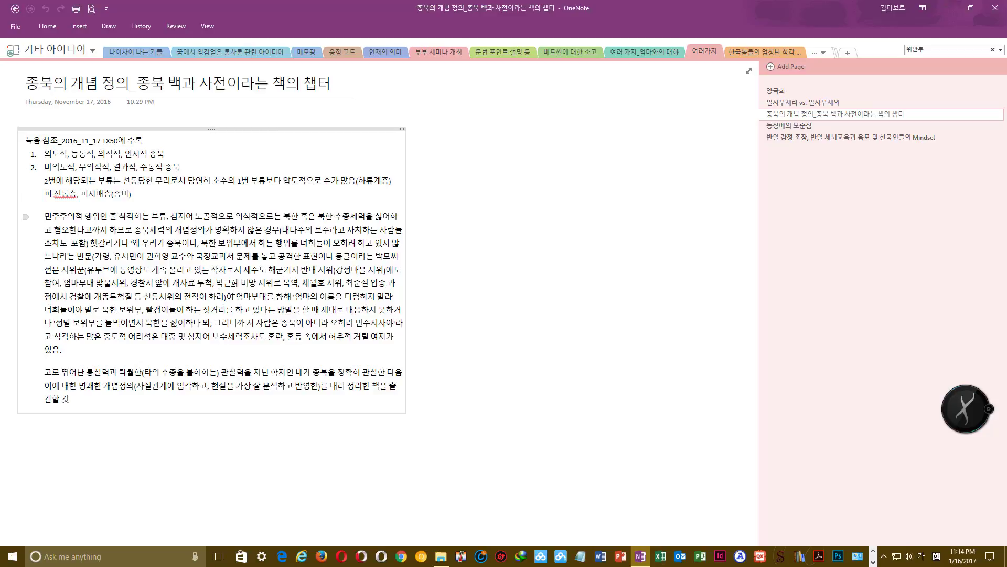
click(152, 270)
click(485, 228)
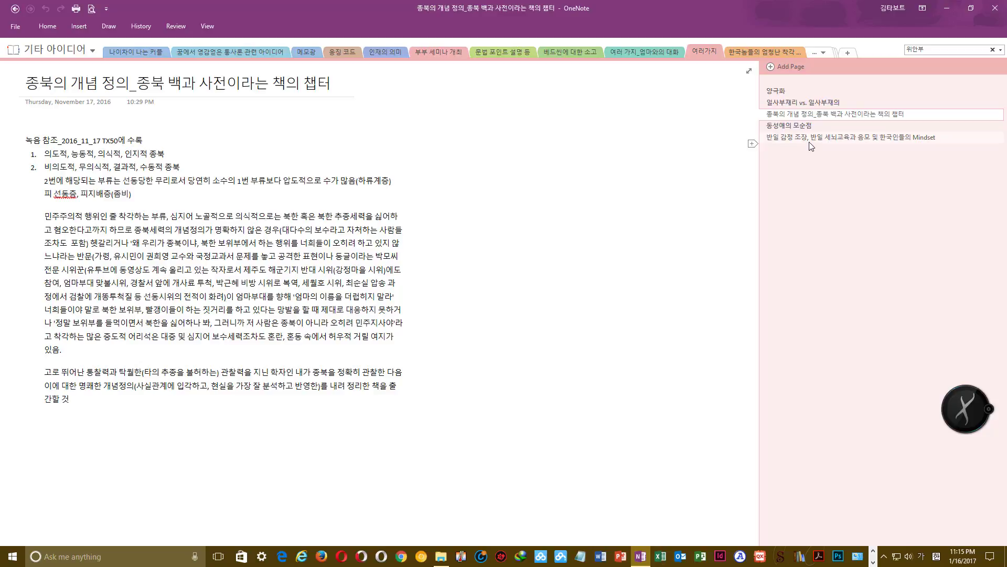
View the 일사부재리 vs. 일사부재의 page and the full list of remaining sections in the 기타 아이디어 notebook
click(804, 102)
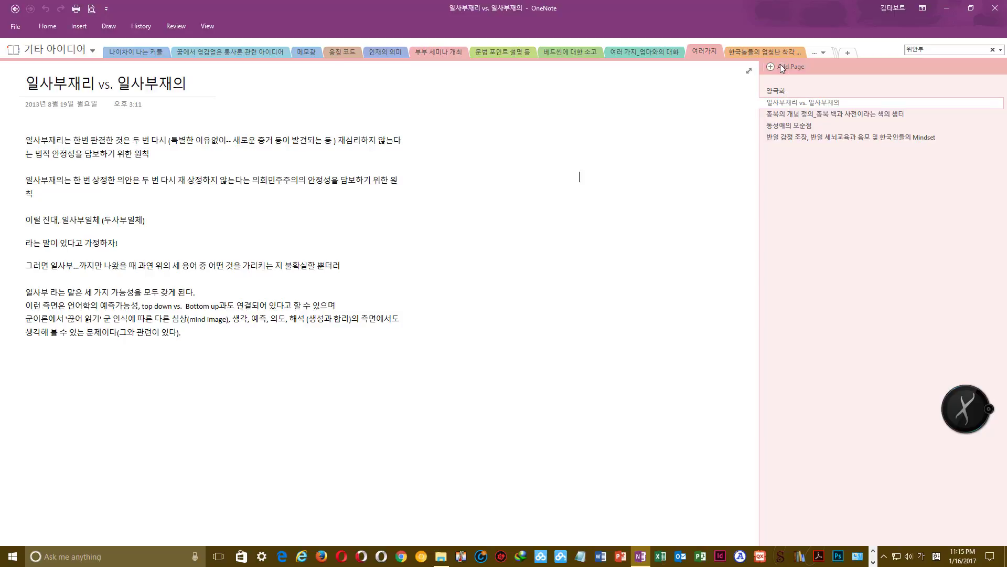
click(824, 53)
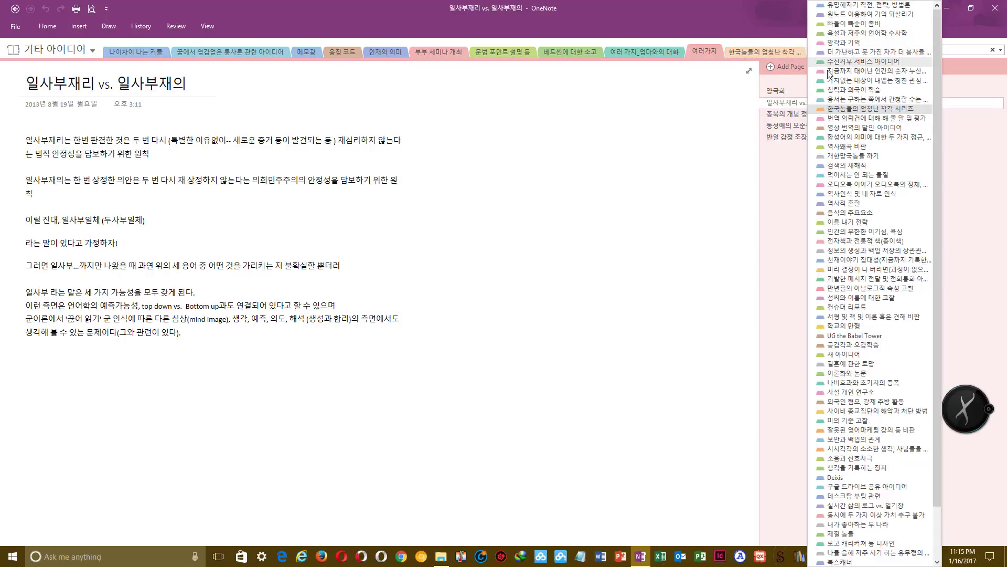
click(656, 241)
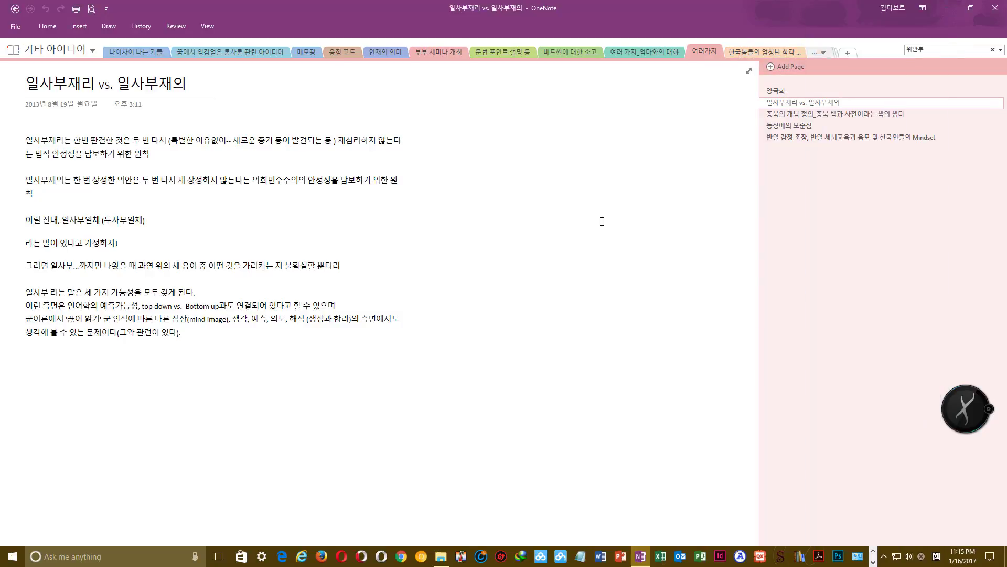
Browse the 문법 포인트 설명 등 and 인재의 의미 sections, looking over the images on the 녹음 참조 page
click(497, 52)
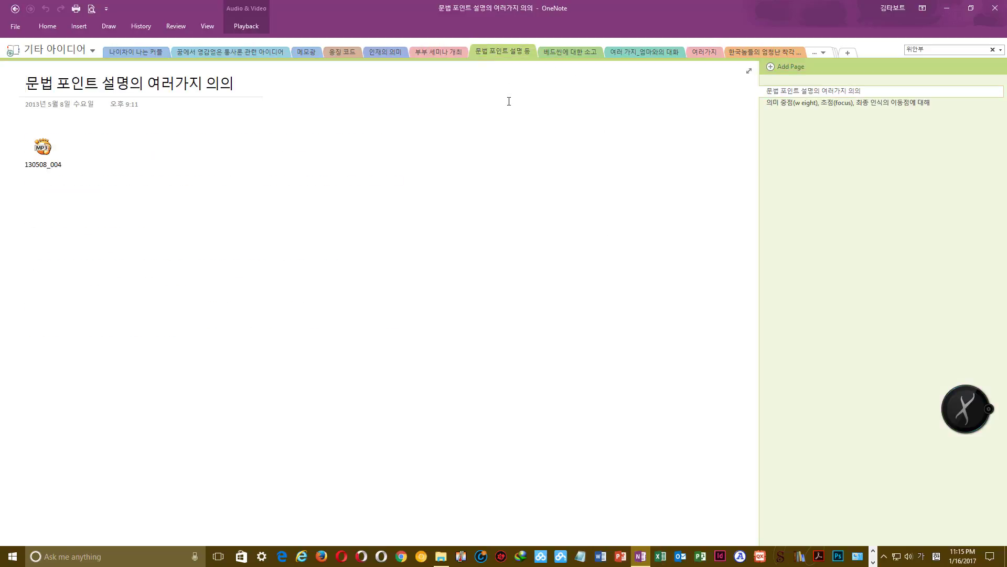
click(387, 52)
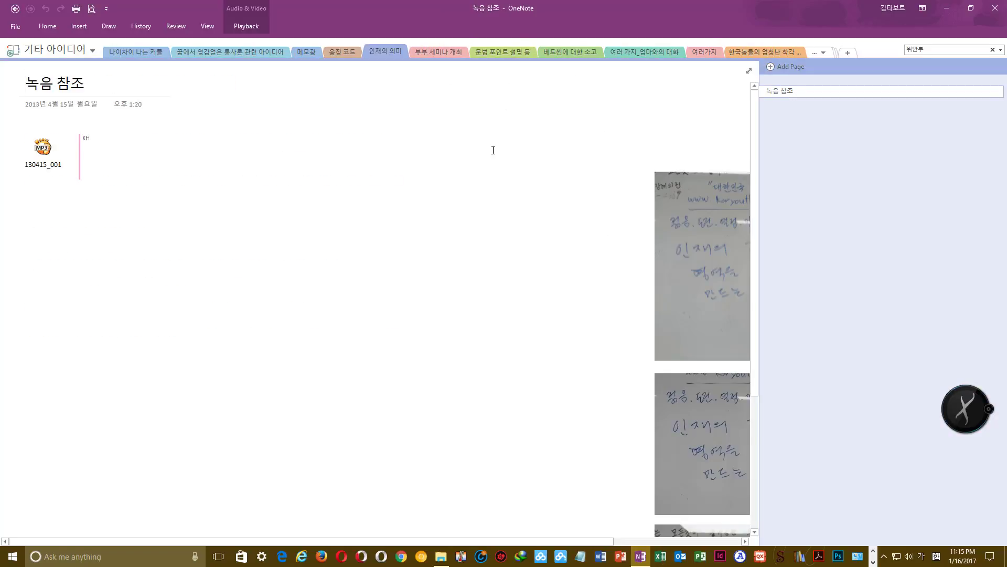
scroll(554, 180, down, 3)
scroll(555, 183, up, 3)
scroll(555, 183, down, 1)
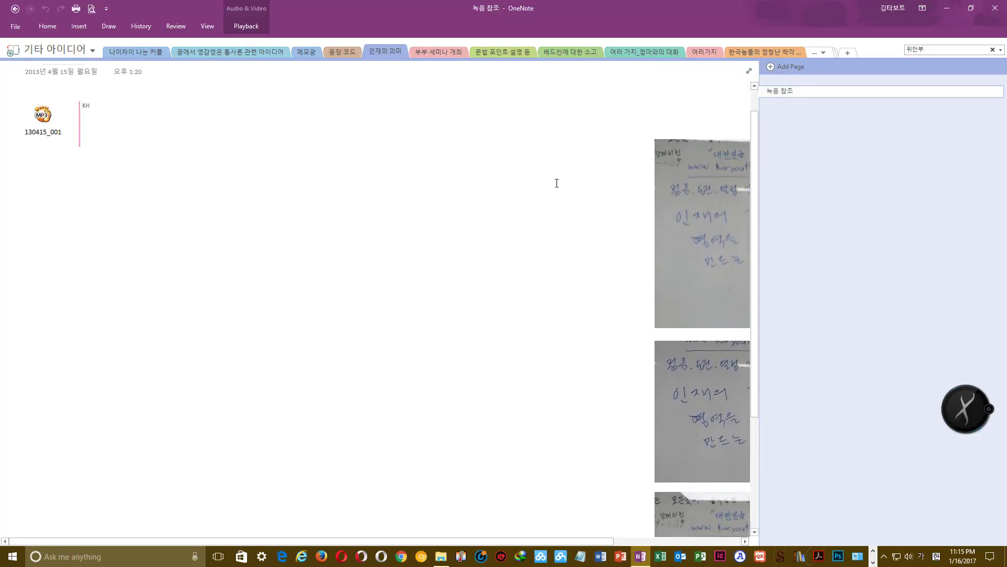
scroll(555, 183, up, 1)
Reopen the 위안부 search results and view the 위안부 관련 (와디즈) page from the 애국당 활동 notebook
click(962, 49)
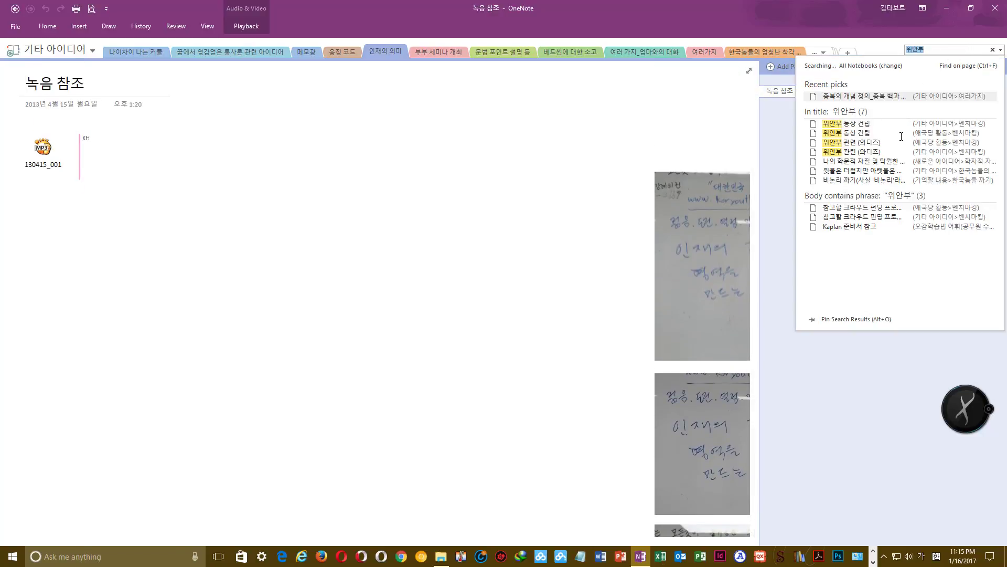
key(Down)
click(871, 143)
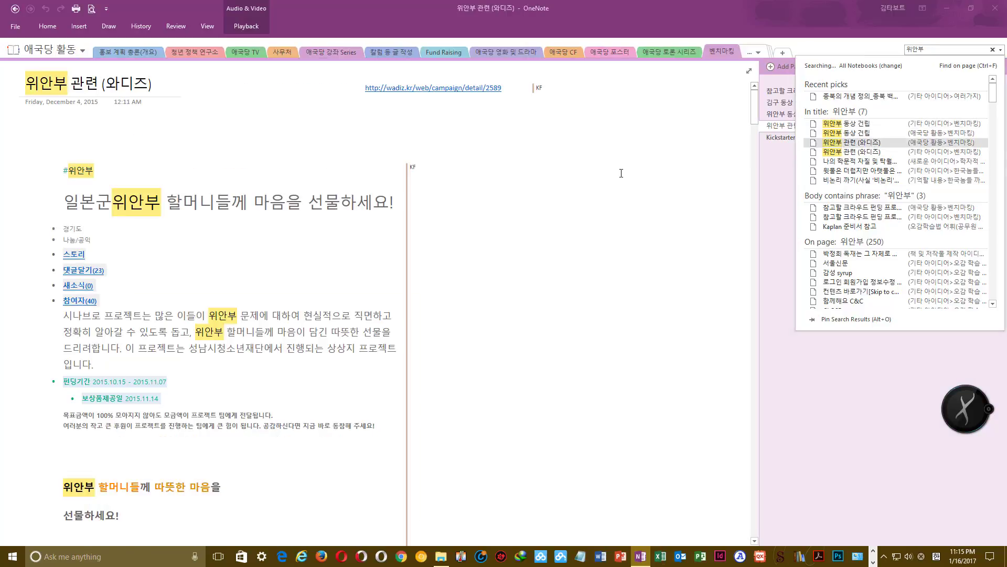
scroll(622, 174, down, 1)
key(Escape)
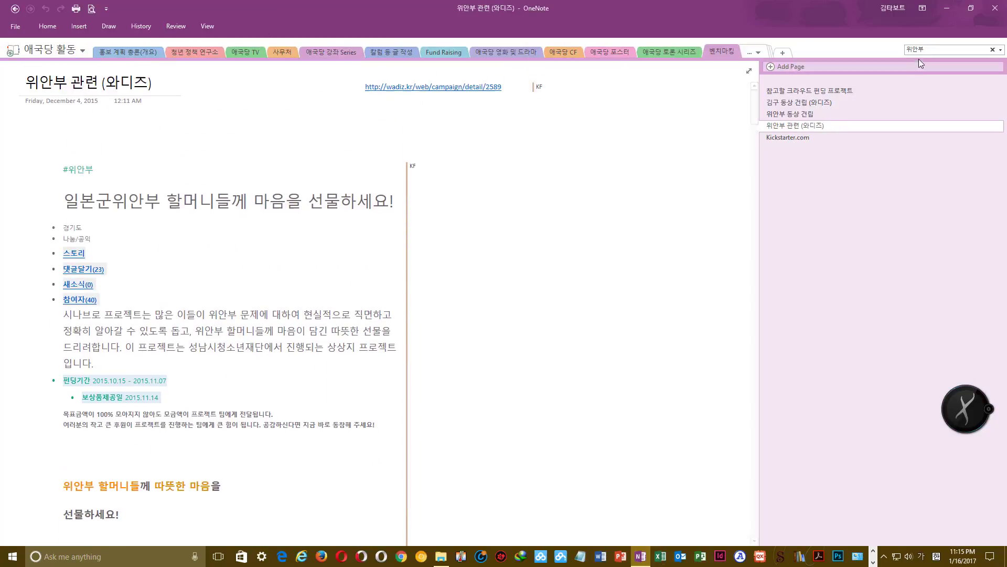
Reopen the search across all notebooks and clear the 위안부 keyword
click(939, 49)
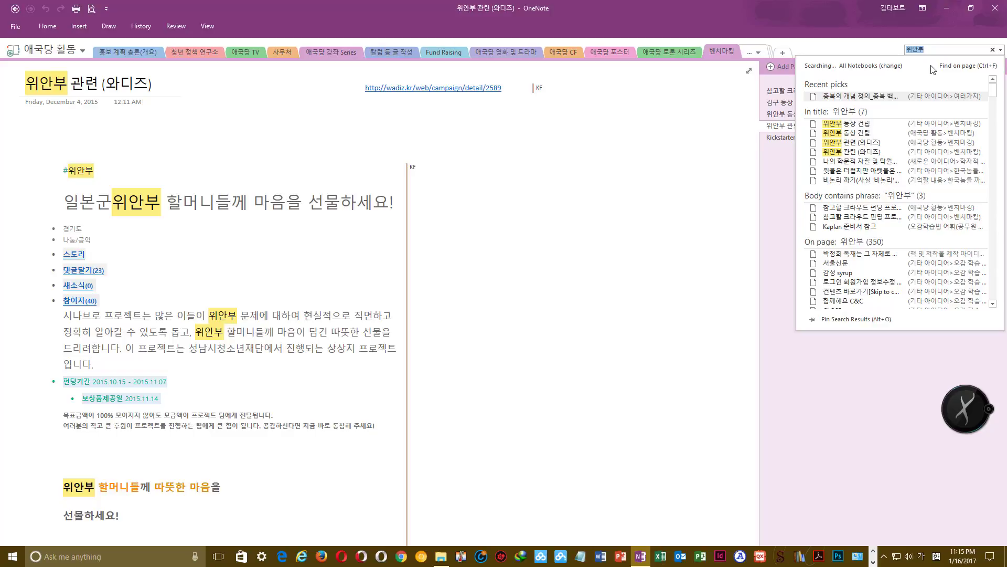
text(ㅇ)
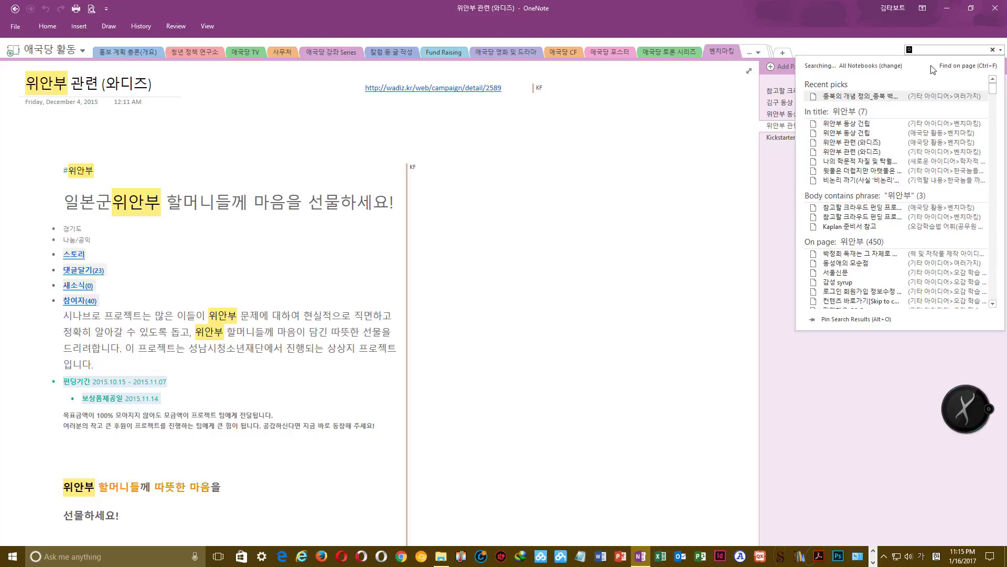
key(BackSpace)
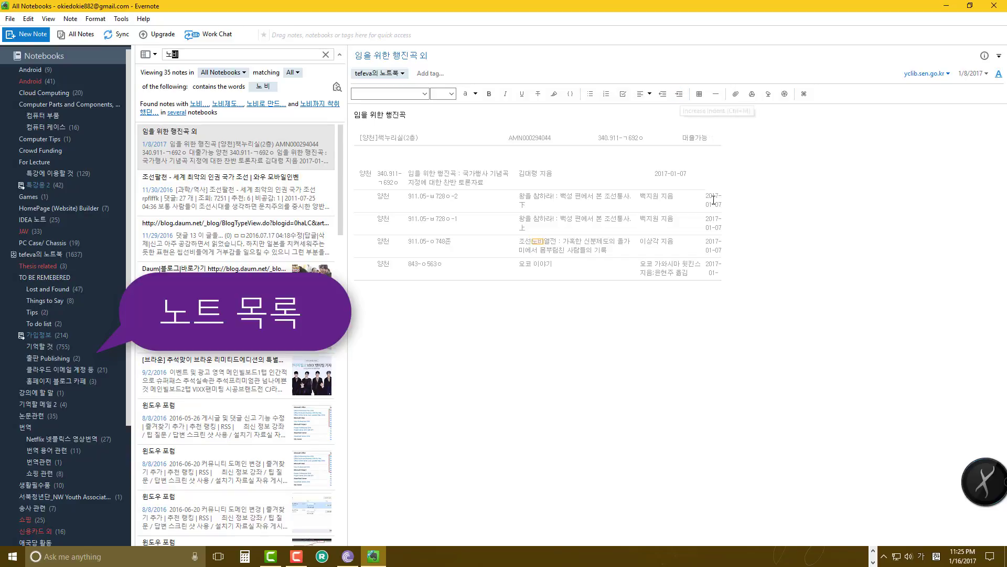
click(873, 550)
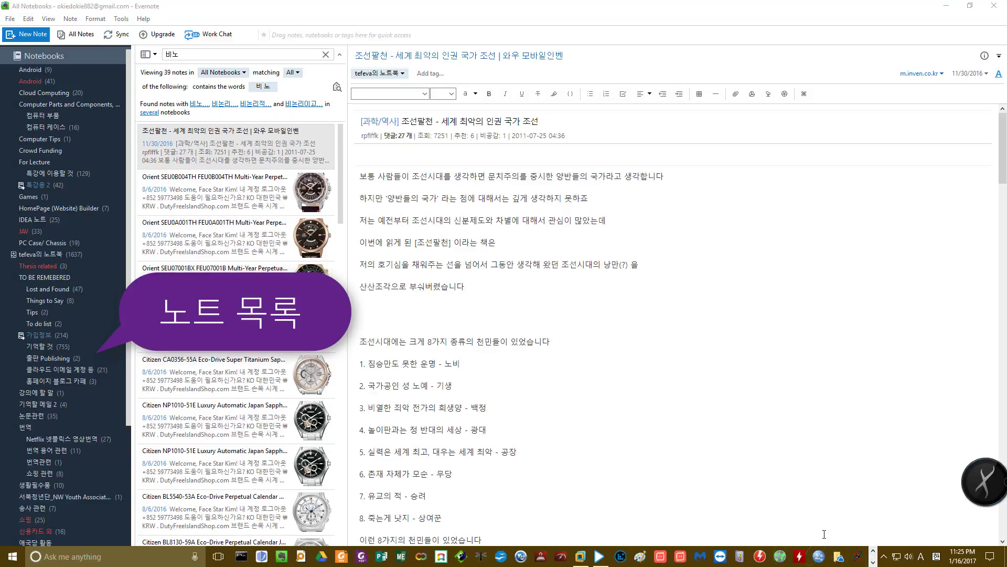
click(872, 561)
click(872, 552)
click(872, 560)
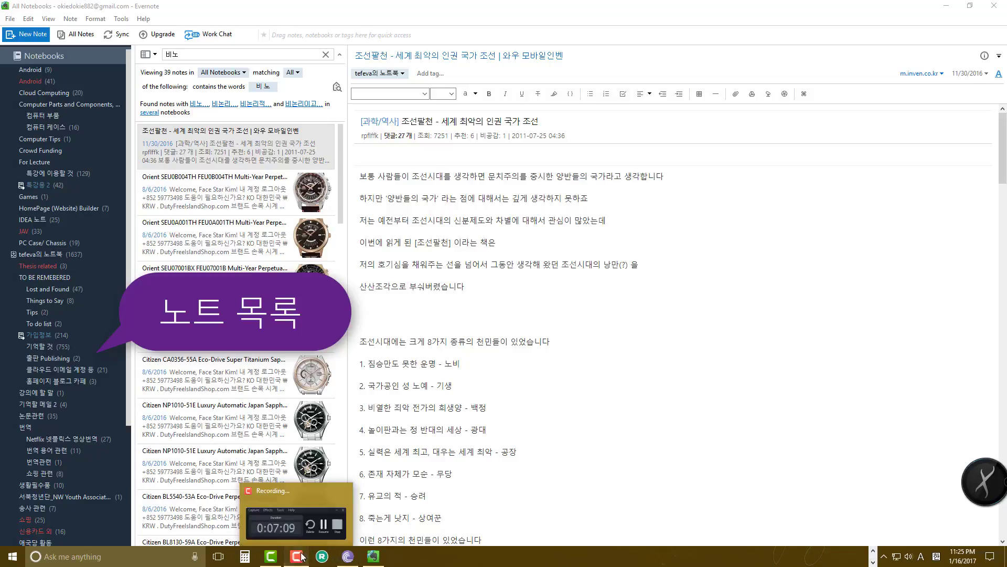
click(346, 528)
click(941, 310)
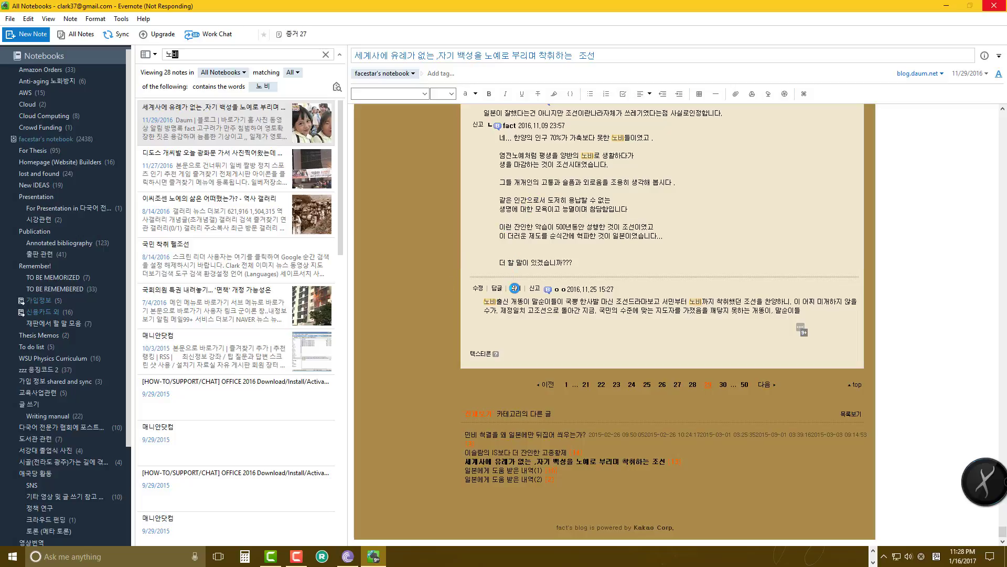
Switch to OneNote, search all notebooks for 착취 조선 and look through the whole list of matching pages
key(alt+Tab)
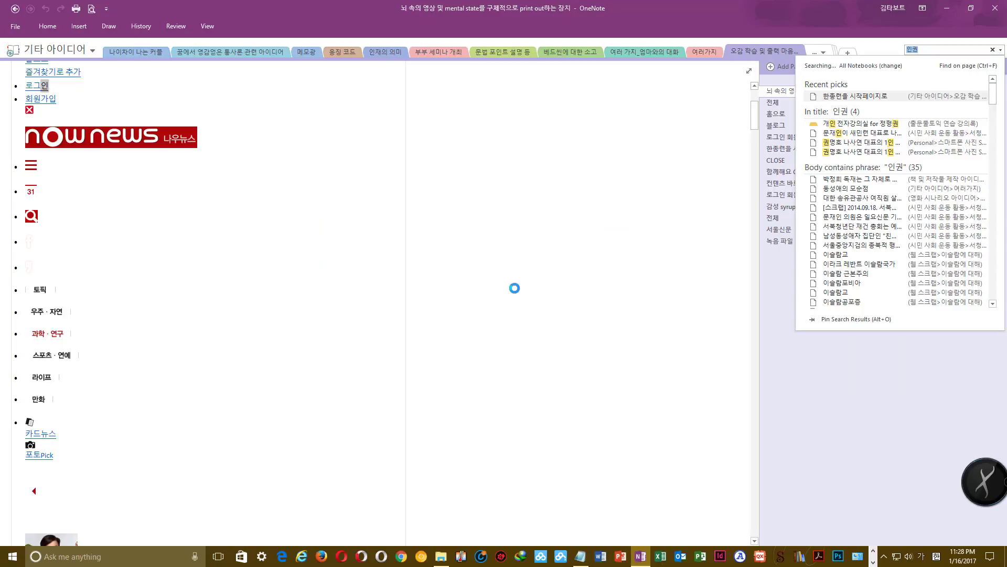
text(ㅊ)
text(착취)
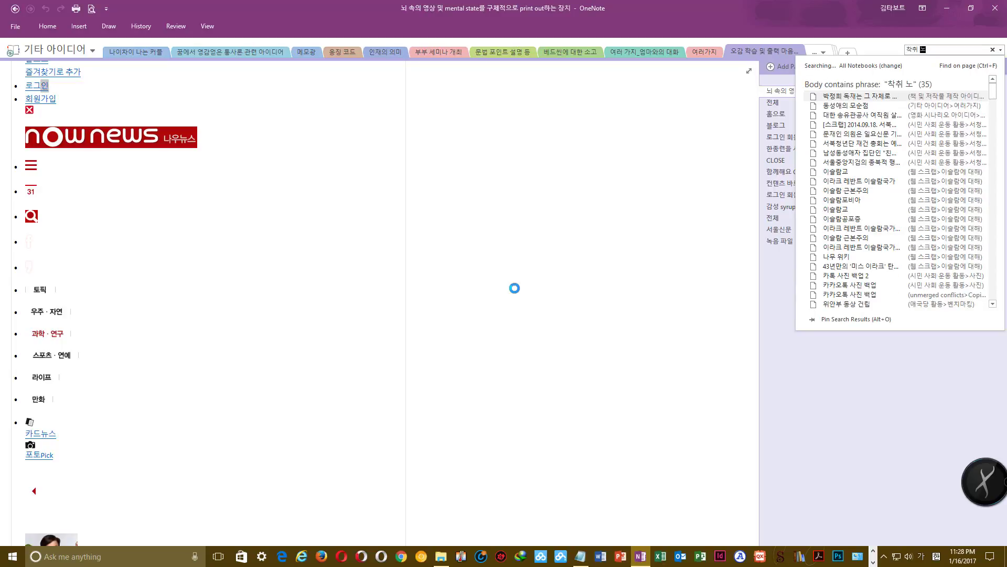
text( 조선)
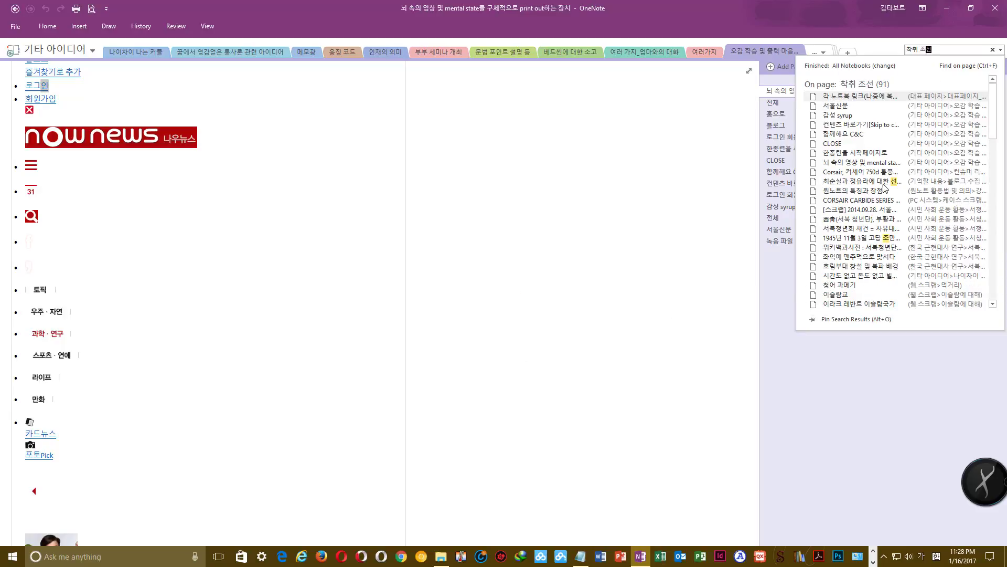
scroll(886, 190, down, 5)
scroll(885, 190, down, 7)
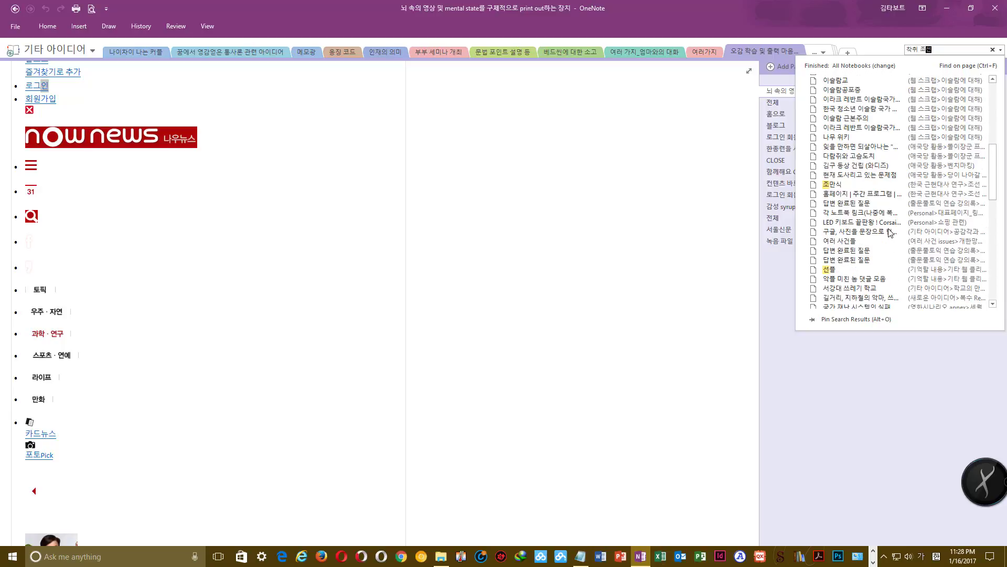
scroll(891, 232, down, 7)
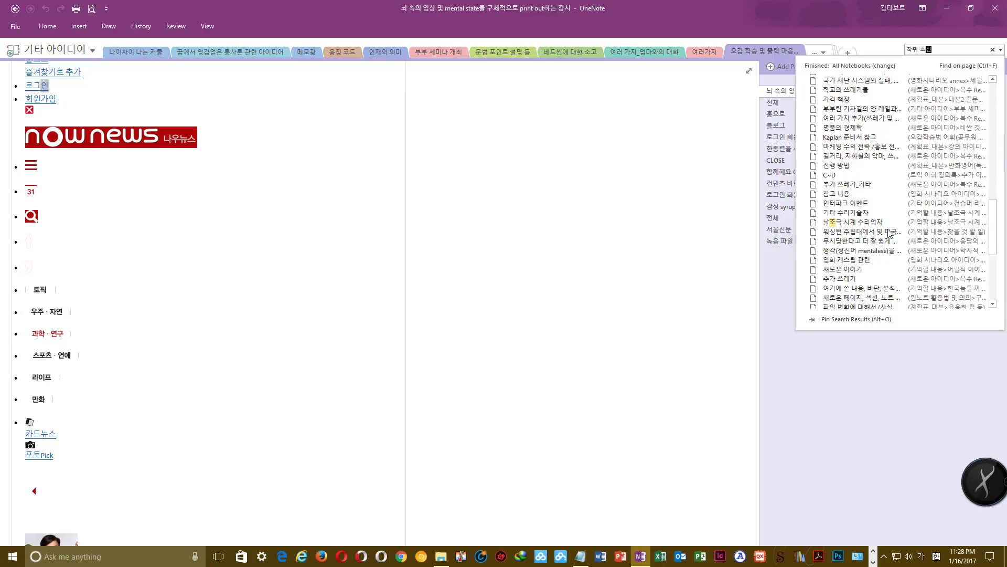
scroll(890, 232, down, 1)
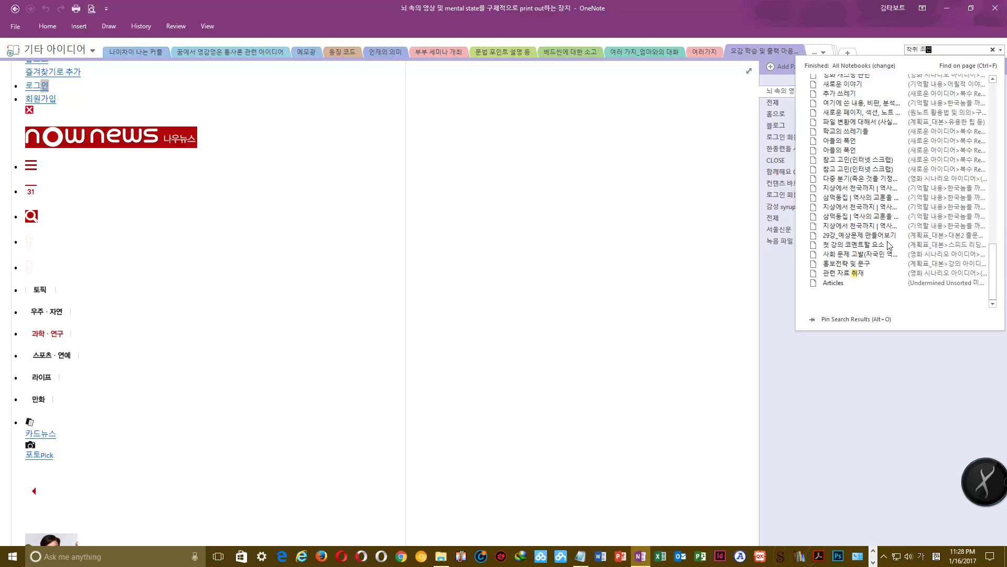
scroll(887, 259, up, 3)
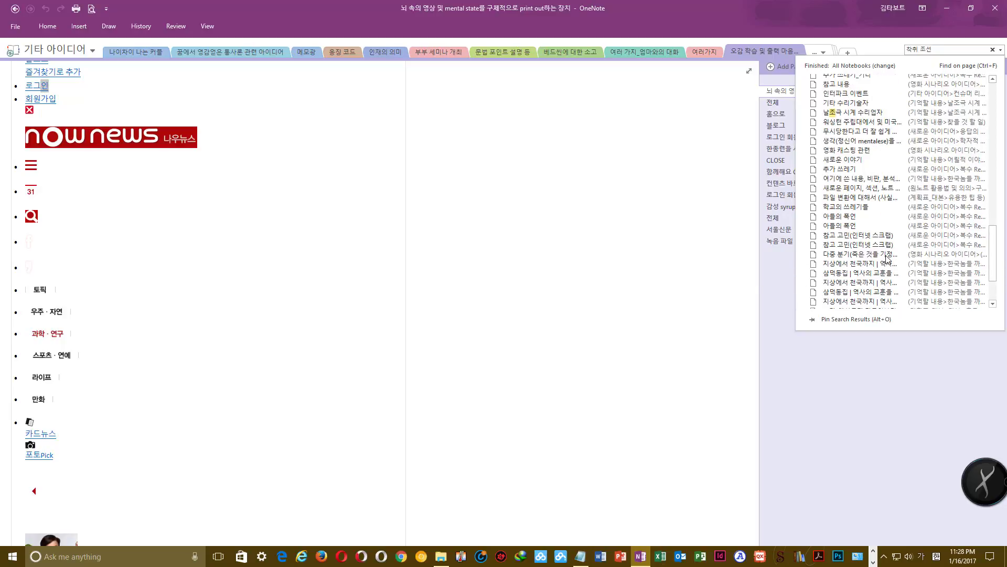
scroll(887, 258, down, 3)
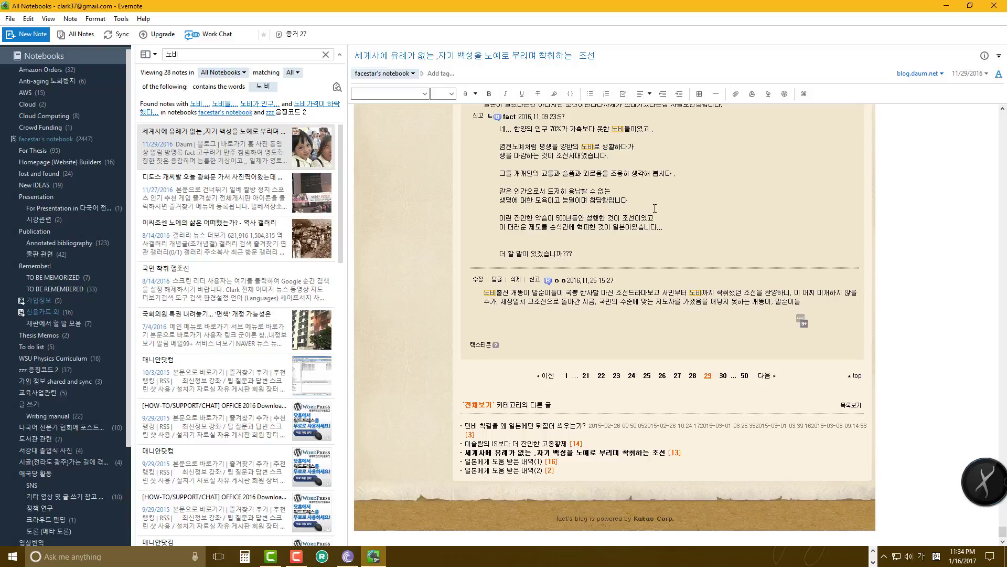
Look through the clipped blog note 세계사에 유례가 없는 ,자기 백성을 노예로 부리며 착취하는 조선, from its closing comments back to its beginning
click(672, 258)
scroll(672, 259, up, 20)
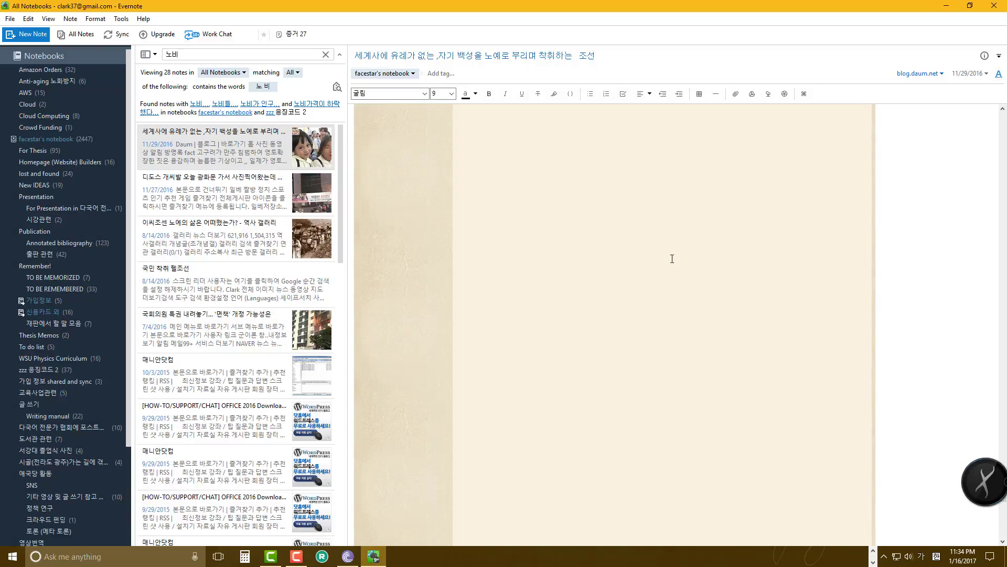
scroll(673, 255, down, 15)
scroll(672, 255, up, 3)
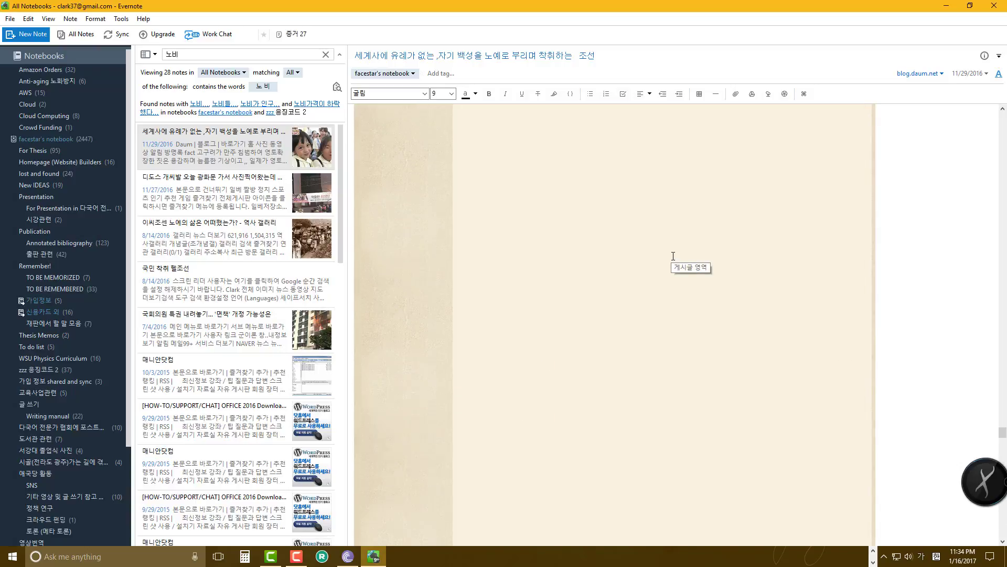
scroll(524, 261, up, 5)
scroll(524, 260, up, 5)
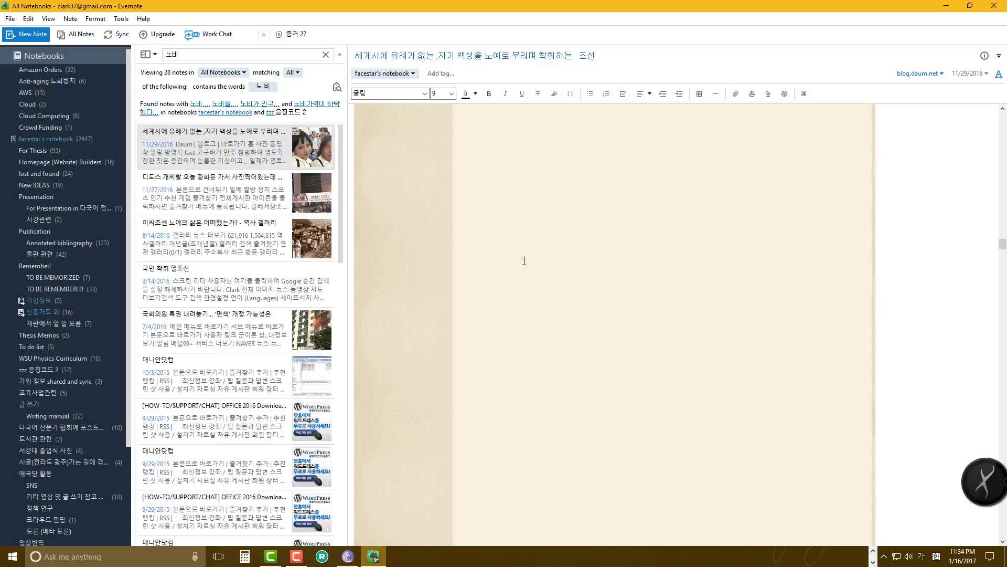
scroll(524, 261, up, 5)
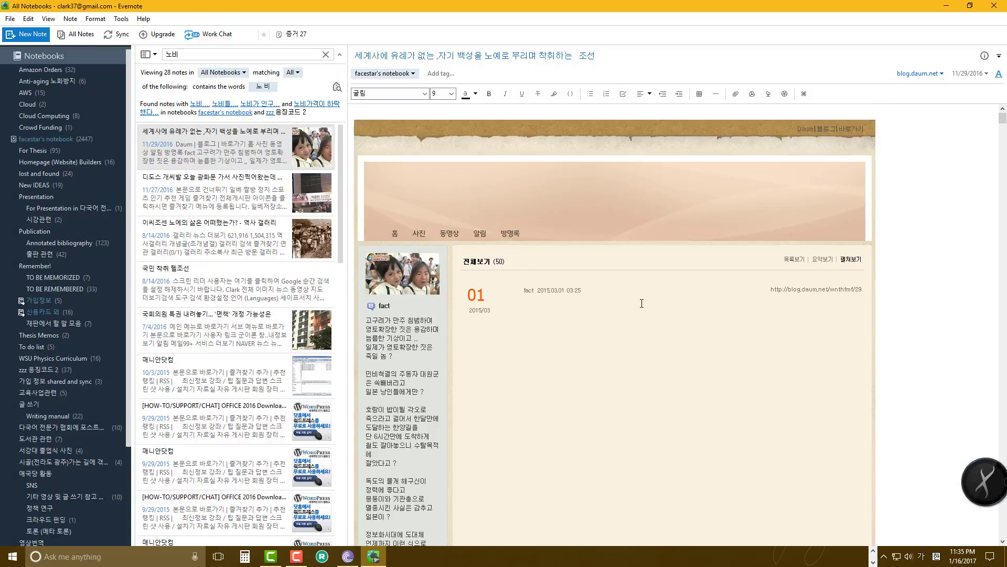
scroll(642, 303, down, 2)
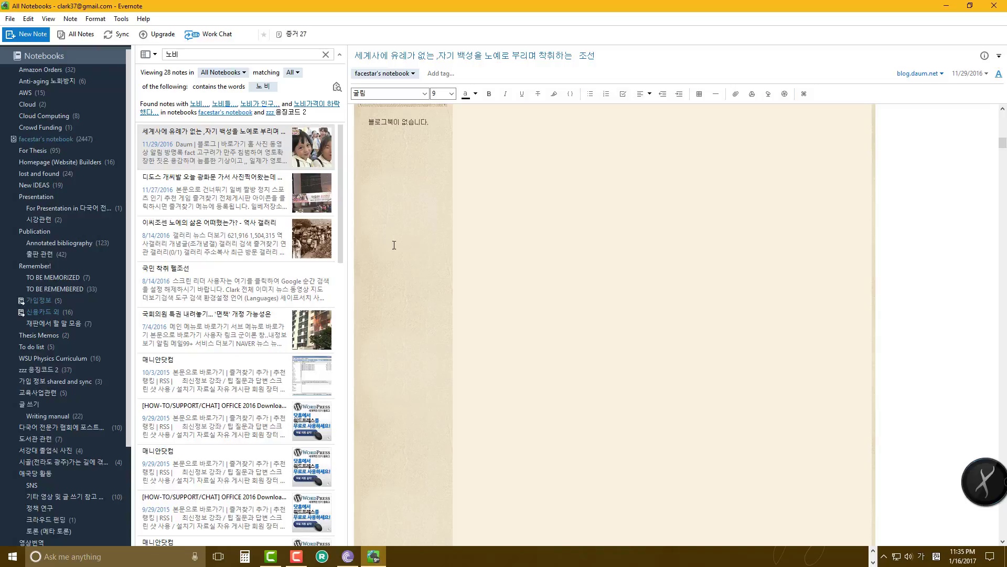
Look over the notes matching 노비 and the full list of notebooks and stacks
scroll(225, 281, down, 2)
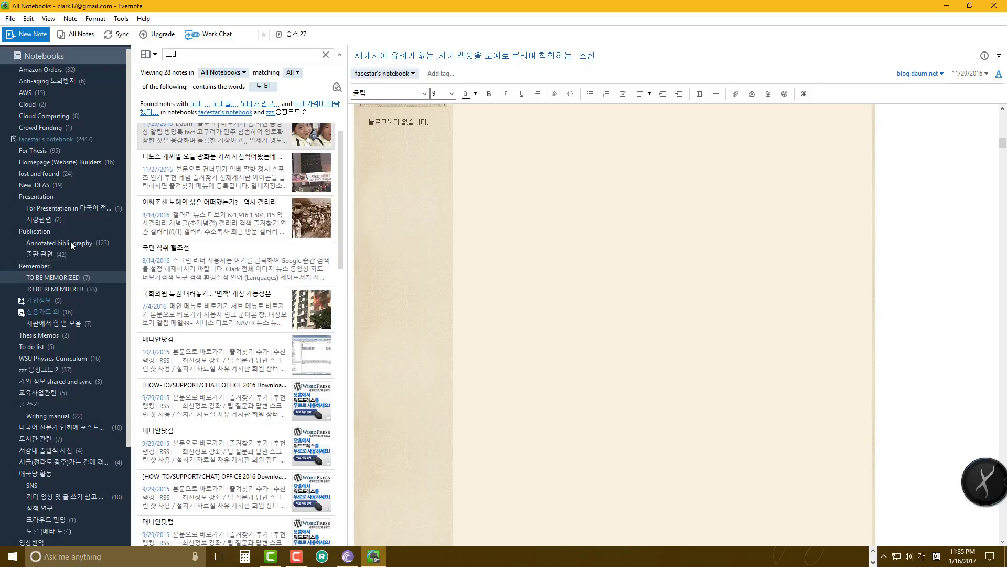
scroll(97, 338, down, 3)
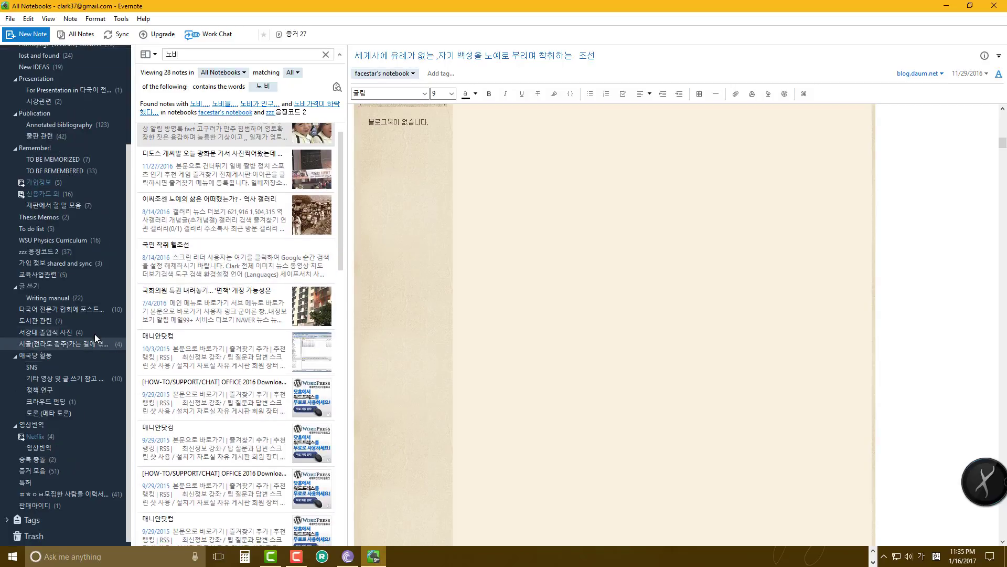
scroll(82, 391, up, 3)
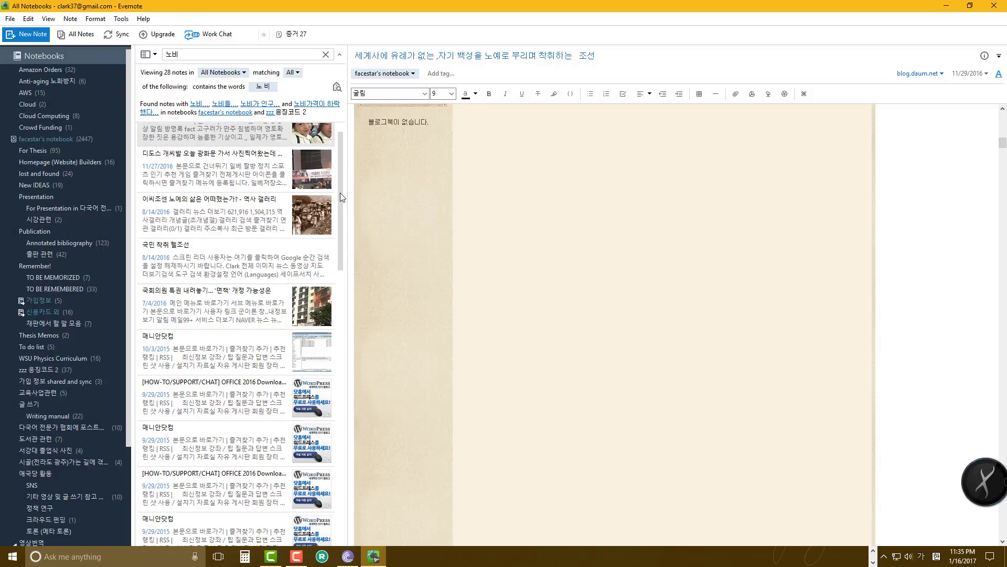
scroll(338, 189, up, 1)
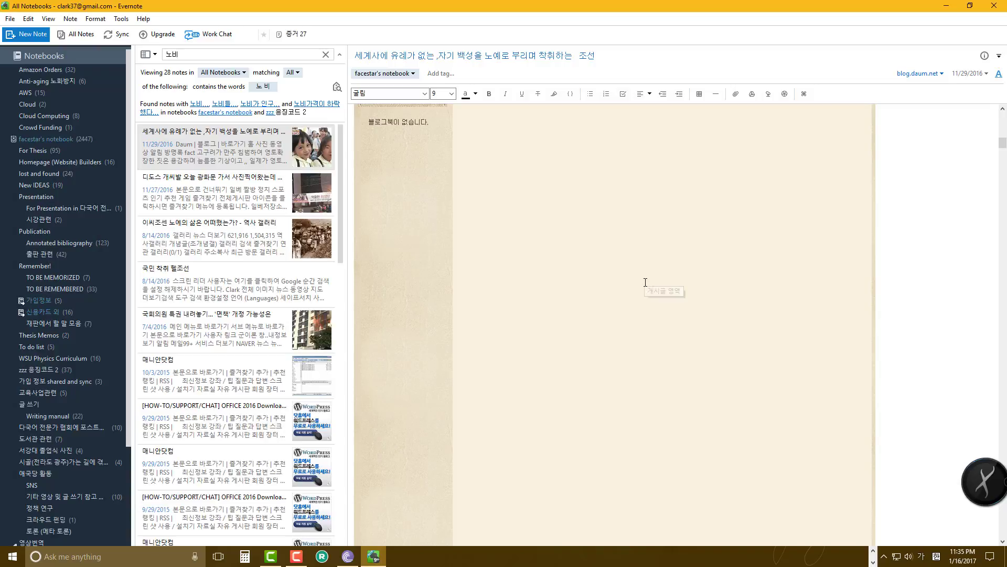